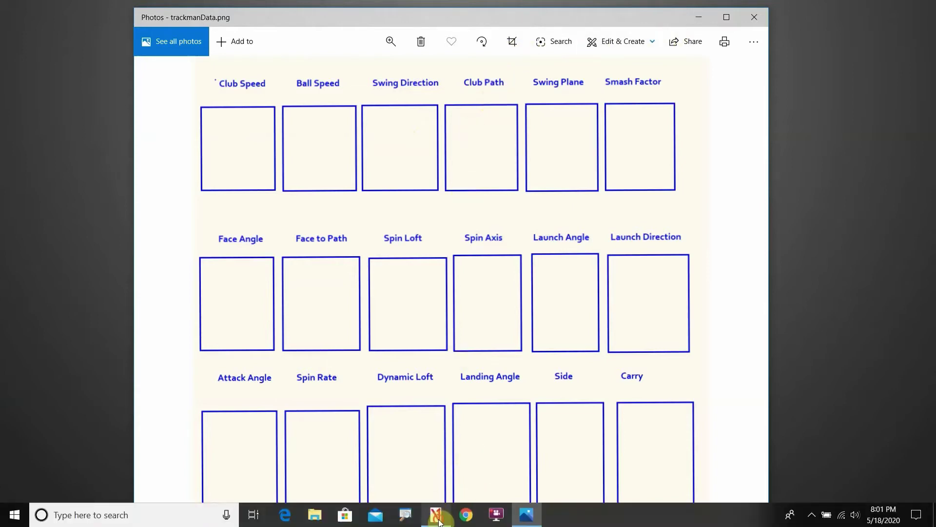
# Switch to V1 Pro HD and undo the old drawings on the down-the-line swing video
pyautogui.click(436, 515)
pyautogui.click(869, 263)
pyautogui.click(870, 262)
pyautogui.click(870, 262)
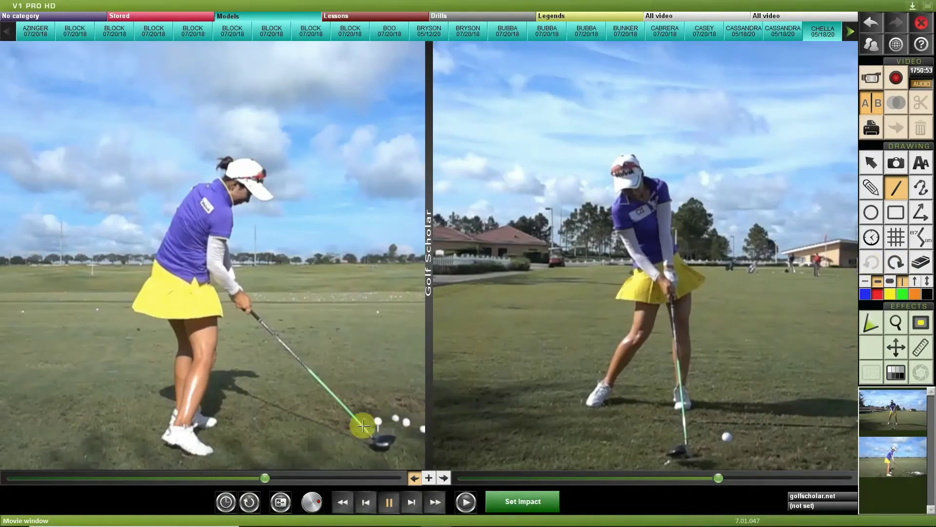
# Circle the clubhead and ball at impact, and trace the club's downswing path freehand from the pre-impact clubhead to the circle
pyautogui.click(864, 222)
pyautogui.moveTo(360, 412); pyautogui.dragTo(410, 447)
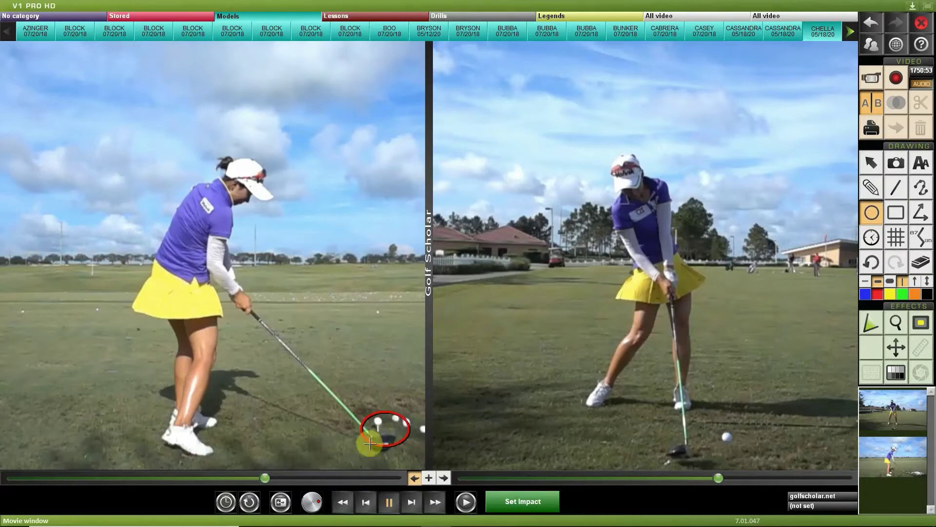
pyautogui.moveTo(262, 476); pyautogui.dragTo(257, 477)
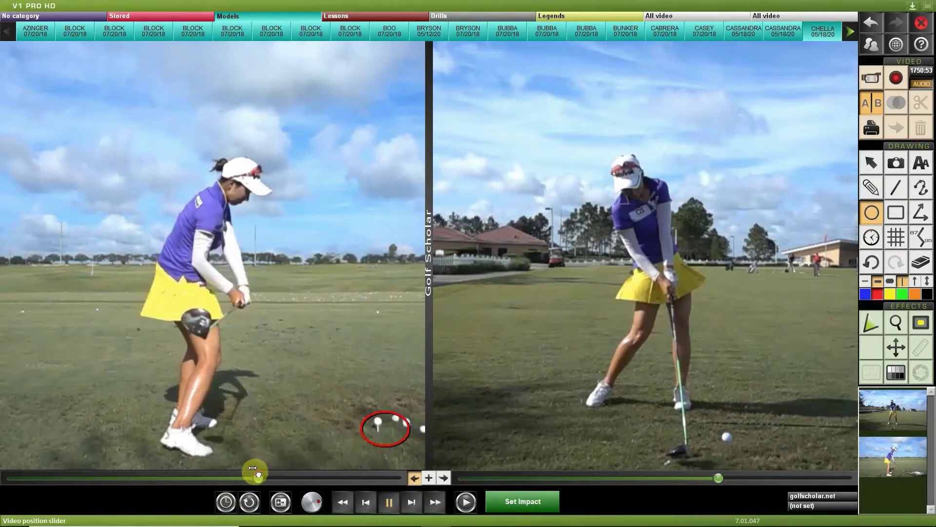
pyautogui.click(896, 188)
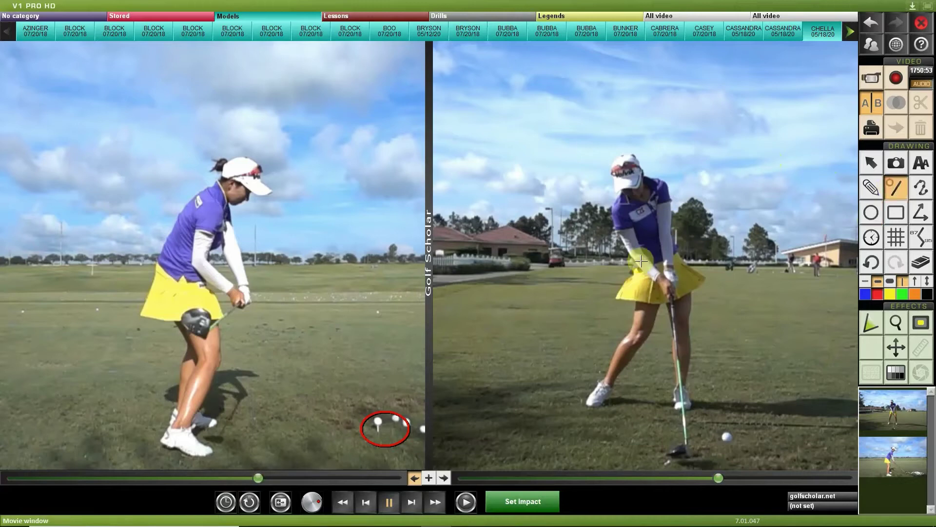
pyautogui.click(871, 187)
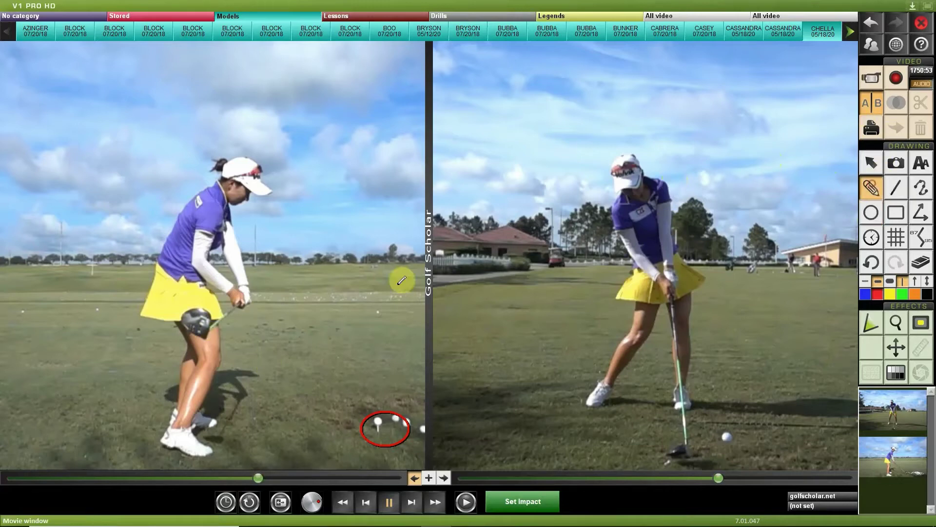
pyautogui.moveTo(209, 324)
pyautogui.mouseDown()
pyautogui.moveTo(278, 392)
pyautogui.moveTo(356, 421)
pyautogui.moveTo(377, 422)
pyautogui.mouseUp()
# Advance the down-the-line video past impact, trace the club's exit path and retrace the whole arc freehand, and return to the TrackMan chart
pyautogui.moveTo(259, 477); pyautogui.dragTo(279, 478)
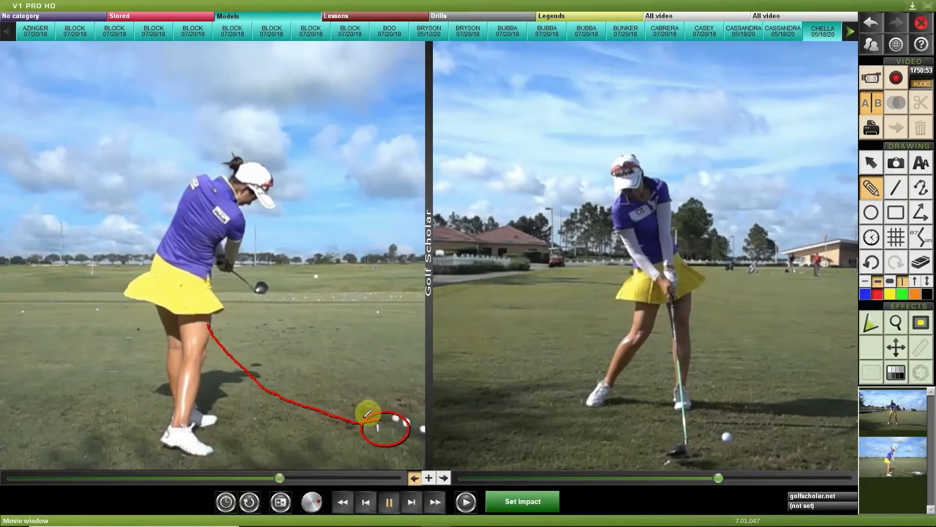
pyautogui.moveTo(380, 419)
pyautogui.mouseDown()
pyautogui.moveTo(386, 397)
pyautogui.moveTo(370, 346)
pyautogui.moveTo(315, 293)
pyautogui.moveTo(269, 274)
pyautogui.mouseUp()
pyautogui.moveTo(208, 326)
pyautogui.mouseDown()
pyautogui.moveTo(280, 390)
pyautogui.moveTo(353, 413)
pyautogui.moveTo(389, 407)
pyautogui.moveTo(307, 296)
pyautogui.mouseUp()
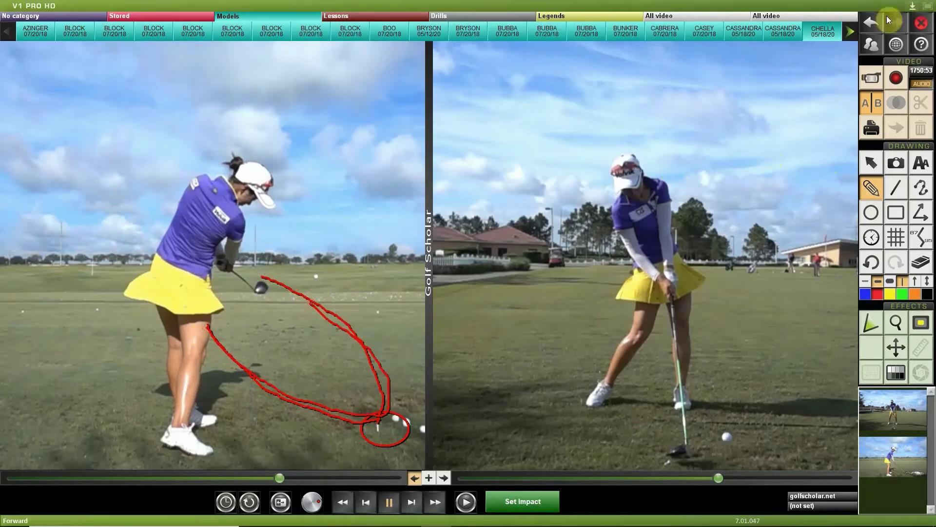
pyautogui.click(909, 4)
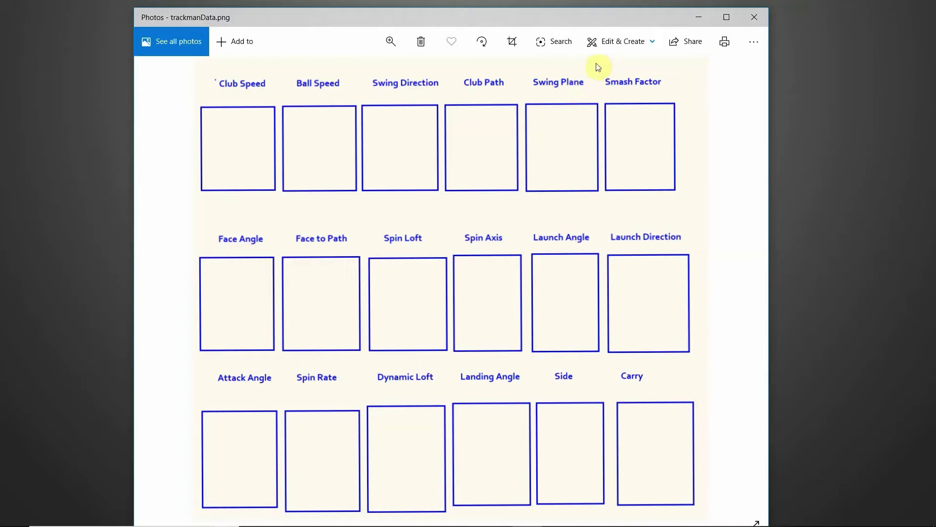
# Switch back to V1 Pro HD, rewind the down-the-line video to address, and undo the circle and freehand club path
pyautogui.moveTo(498, 524)
pyautogui.click(448, 520)
pyautogui.moveTo(275, 482)
pyautogui.mouseDown()
pyautogui.moveTo(123, 439)
pyautogui.moveTo(3, 424)
pyautogui.mouseUp()
pyautogui.click(875, 263)
pyautogui.click(875, 262)
pyautogui.click(875, 263)
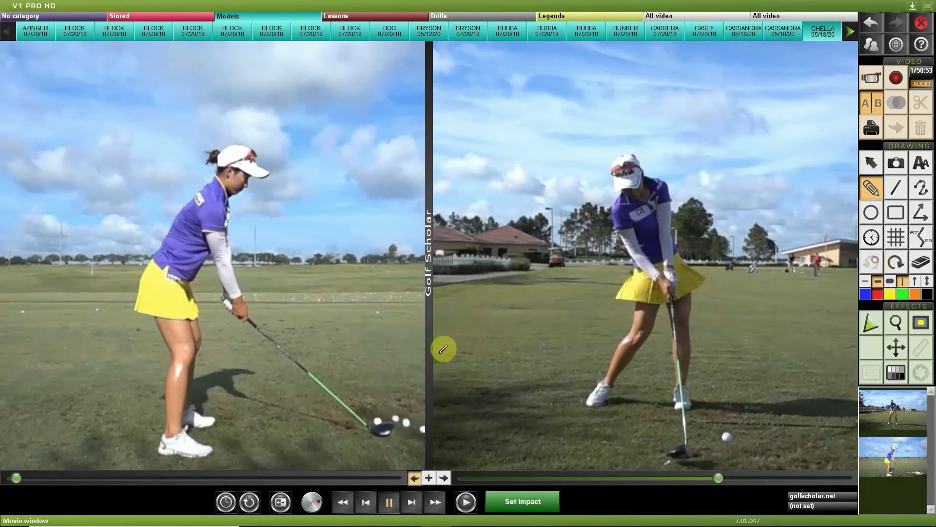
# Draw a straight line at about 41° from the clubhead along the shaft at address, extended through the golfer and beyond
pyautogui.click(896, 186)
pyautogui.moveTo(373, 430)
pyautogui.mouseDown()
pyautogui.moveTo(80, 151)
pyautogui.moveTo(25, 128)
pyautogui.mouseUp()
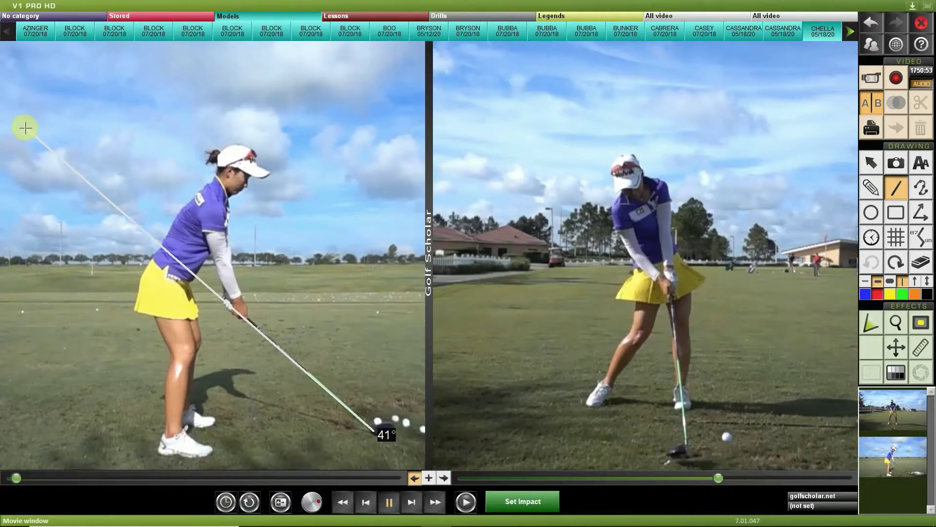
pyautogui.moveTo(25, 128); pyautogui.dragTo(25, 128)
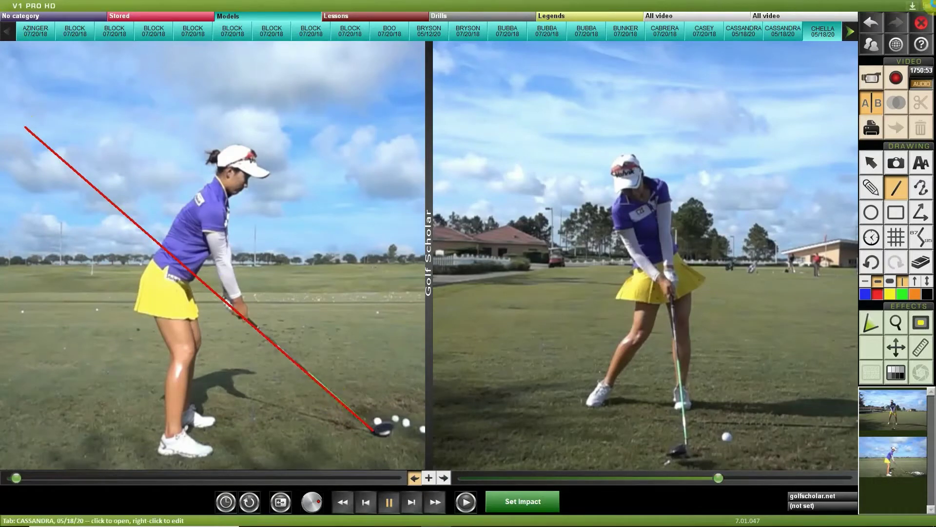
# Advance the down-the-line video to impact, draw a line from the clubhead to the hands, and return to the TrackMan chart
pyautogui.moveTo(16, 478); pyautogui.dragTo(267, 521)
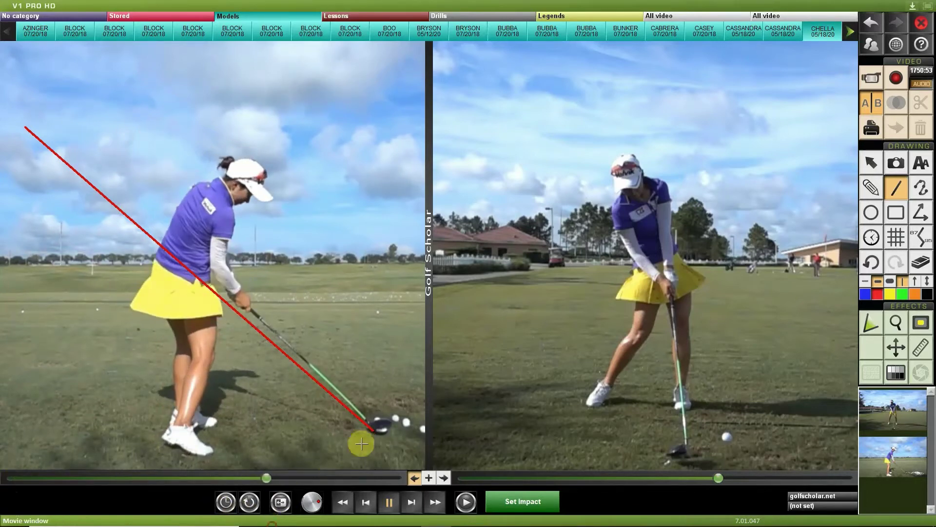
pyautogui.moveTo(369, 427); pyautogui.dragTo(245, 305)
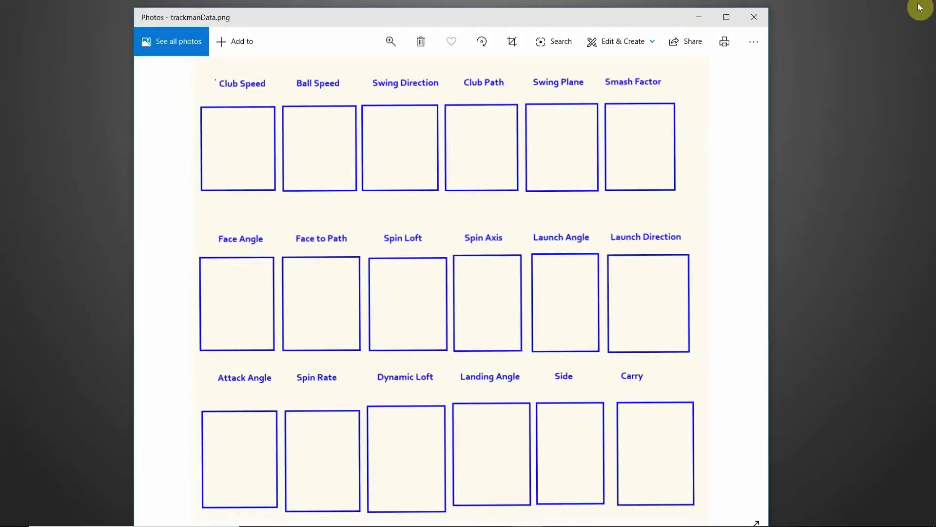
pyautogui.click(927, 5)
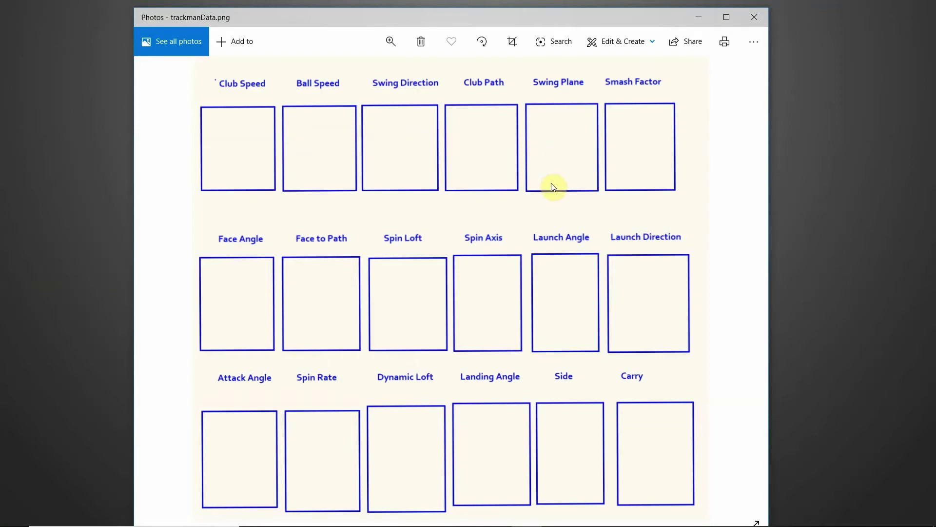
# Annotate the Swing Plane box with 44.0 and erase that entry
pyautogui.click(543, 137)
pyautogui.write('44.0')
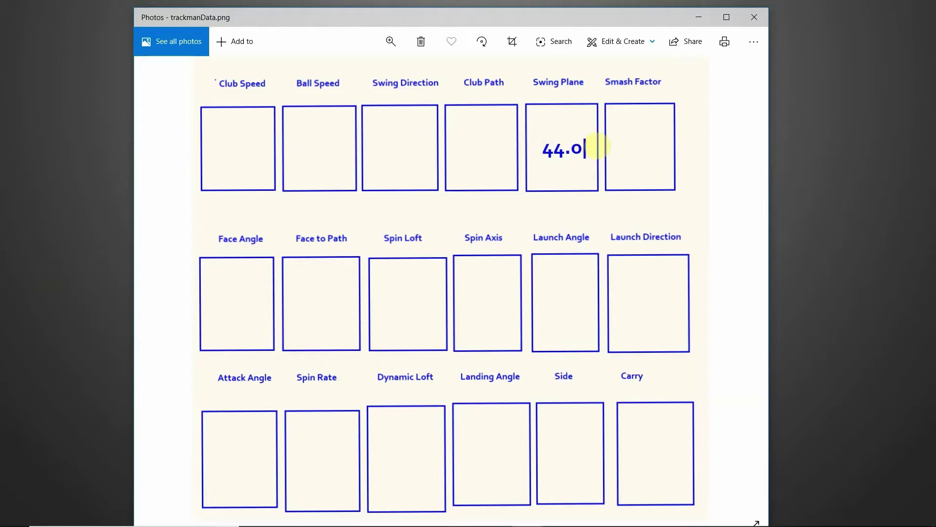
pyautogui.press('BackSpace')
pyautogui.press('BackSpace')
pyautogui.press('BackSpace')
pyautogui.press('BackSpace')
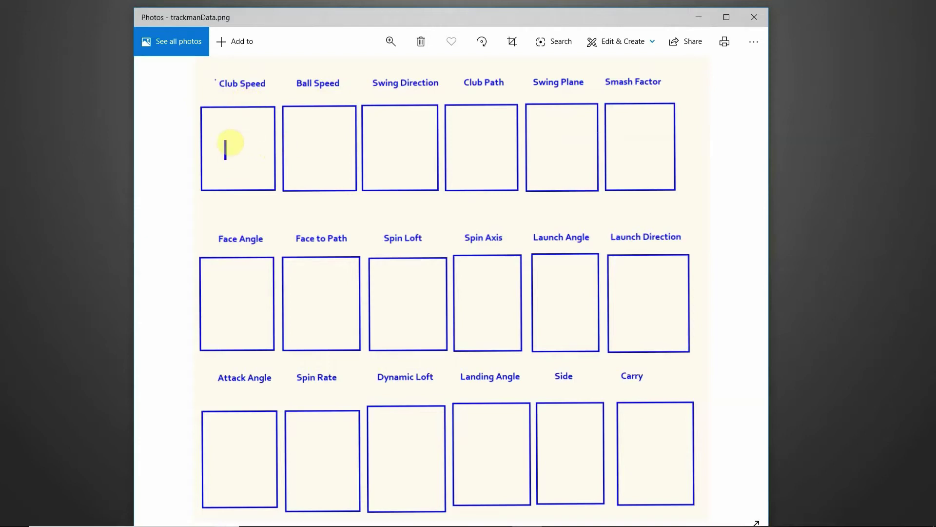
# Annotate Club Speed with 100, Ball Speed with 150 and Smash Factor with 1.50, and clear the annotations
pyautogui.write('100')
pyautogui.click(286, 172)
pyautogui.click(296, 131)
pyautogui.write('150')
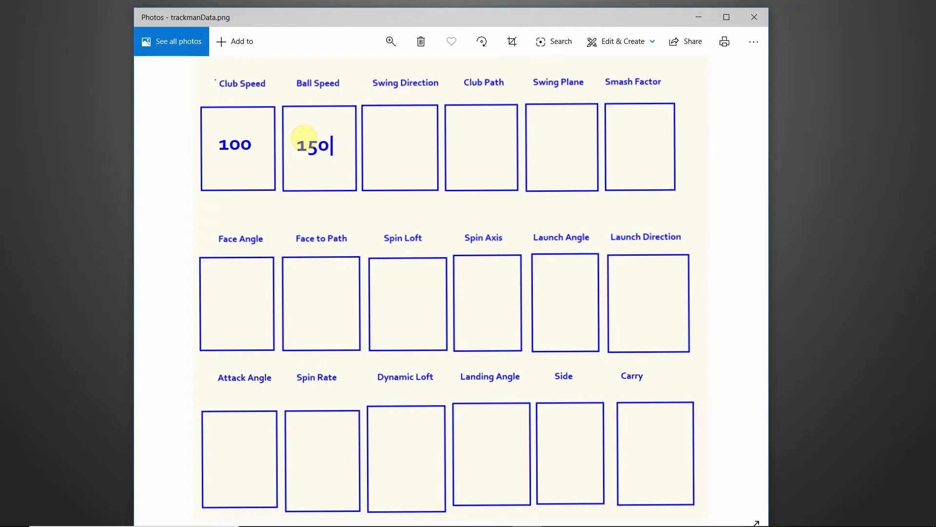
pyautogui.click(835, 119)
pyautogui.click(617, 126)
pyautogui.write('1.50')
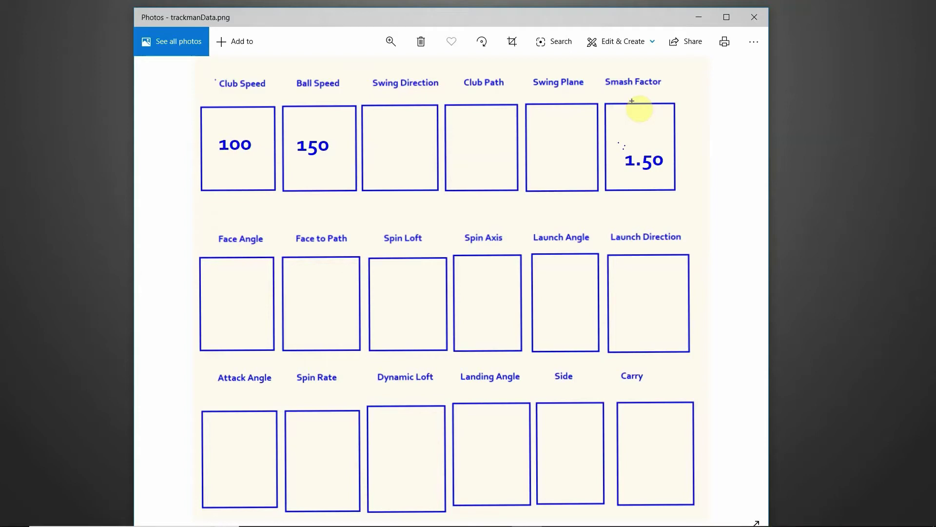
pyautogui.press('Escape')
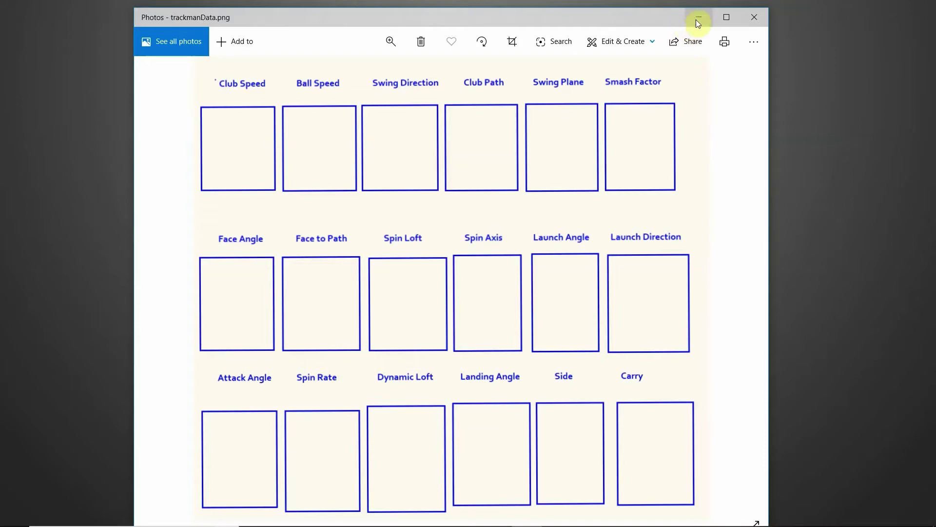
# Switch to V1 Pro HD and draw one line descending to the clubhead and one rising past the ball on the face-on video
pyautogui.click(436, 515)
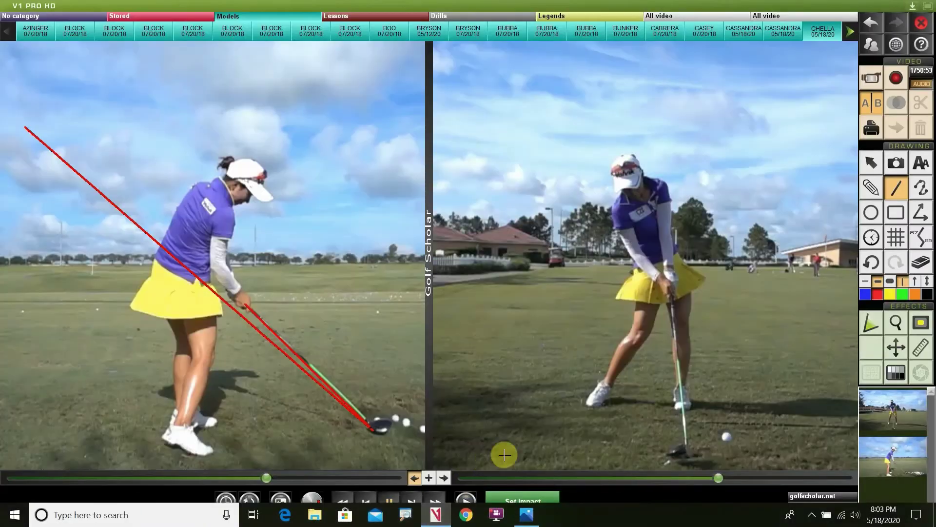
pyautogui.moveTo(712, 472)
pyautogui.mouseDown()
pyautogui.moveTo(702, 467)
pyautogui.moveTo(710, 470)
pyautogui.mouseUp()
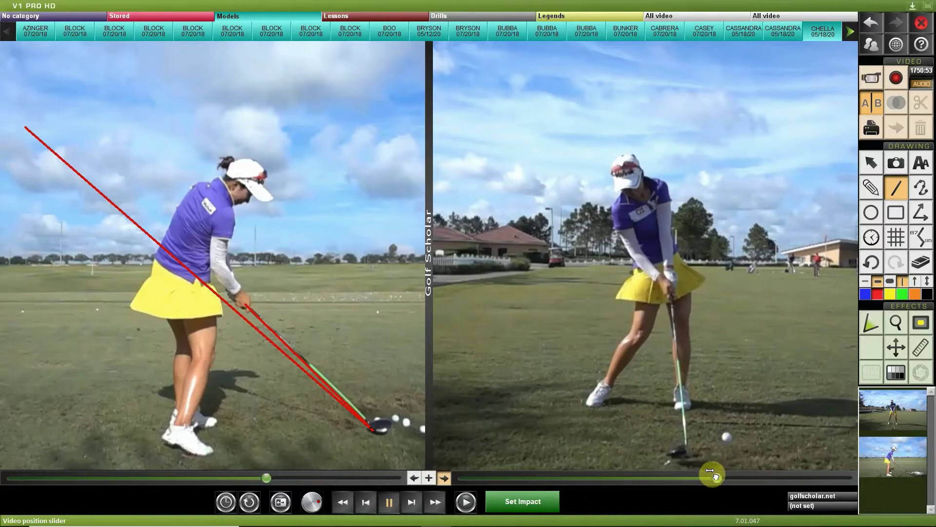
pyautogui.moveTo(725, 433); pyautogui.dragTo(691, 448)
pyautogui.moveTo(531, 370)
pyautogui.mouseDown()
pyautogui.moveTo(581, 417)
pyautogui.moveTo(683, 452)
pyautogui.mouseUp()
pyautogui.moveTo(682, 453); pyautogui.dragTo(756, 415)
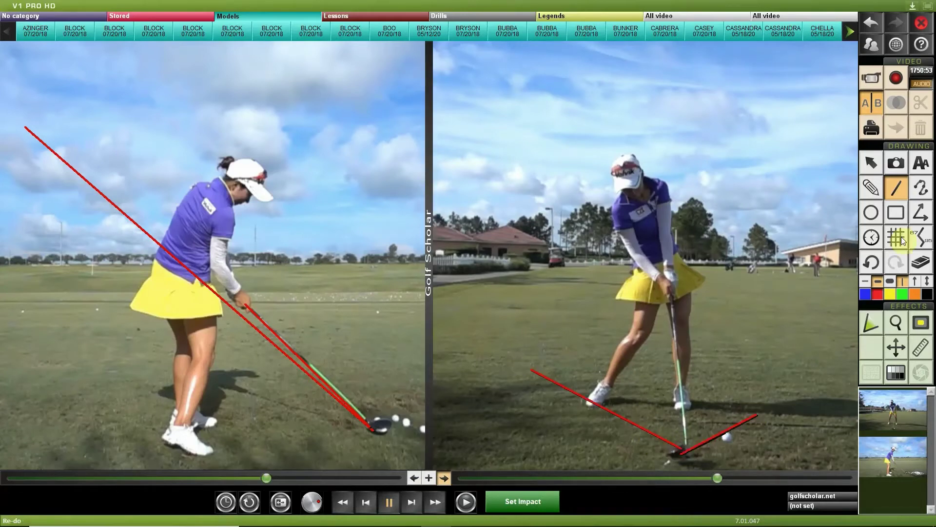
# Undo all lines on both swing videos and rewind the down-the-line video close to address
pyautogui.doubleClick(873, 266)
pyautogui.doubleClick(872, 267)
pyautogui.click(873, 267)
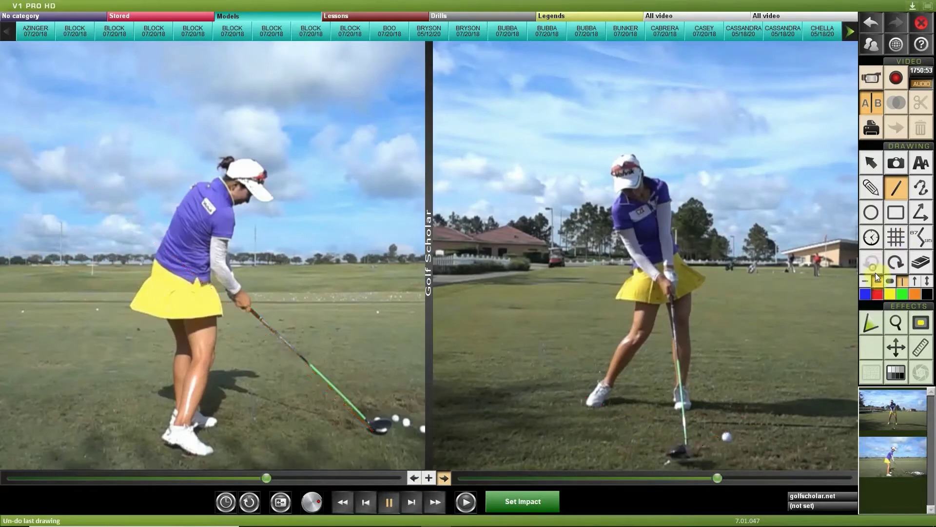
pyautogui.click(270, 476)
pyautogui.moveTo(269, 476); pyautogui.dragTo(60, 451)
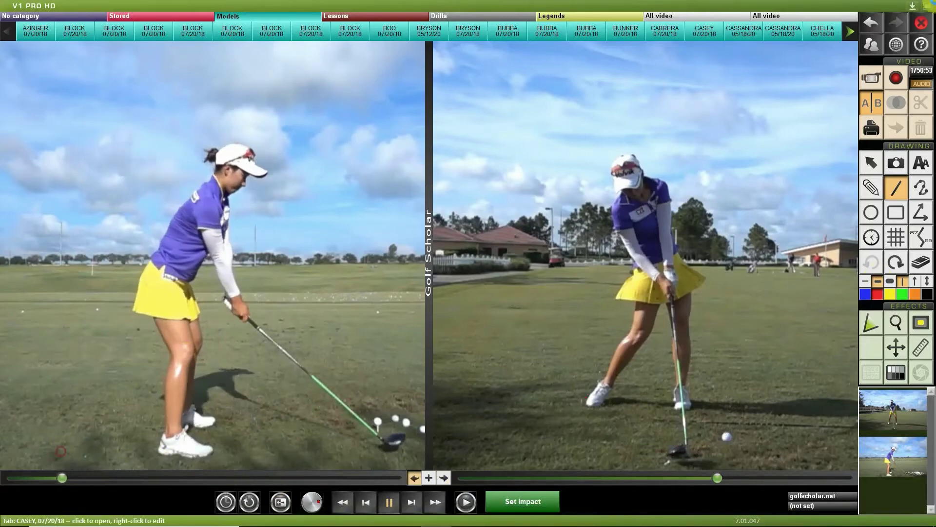
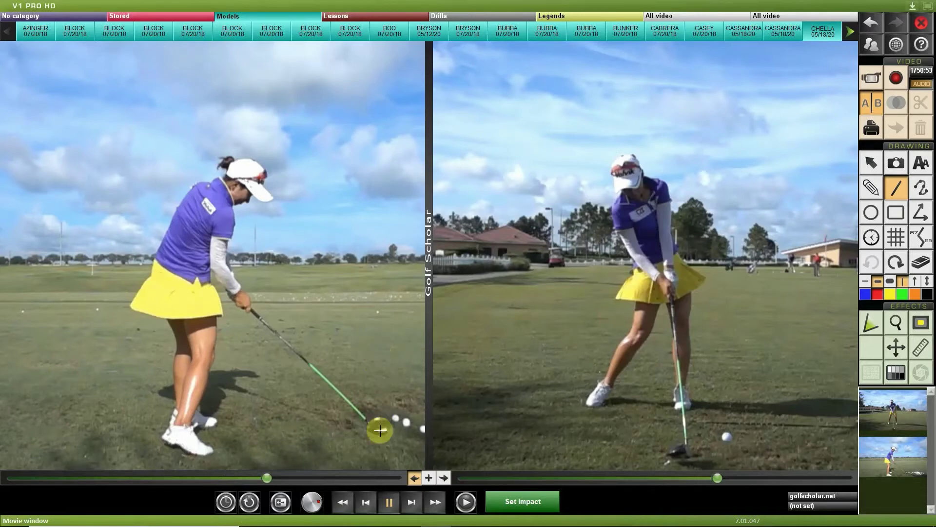
# At impact, draw a vertical line through the clubhead, a horizontal line at ankle height, and a short line sloping down across the clubface
pyautogui.moveTo(380, 458); pyautogui.dragTo(381, 60)
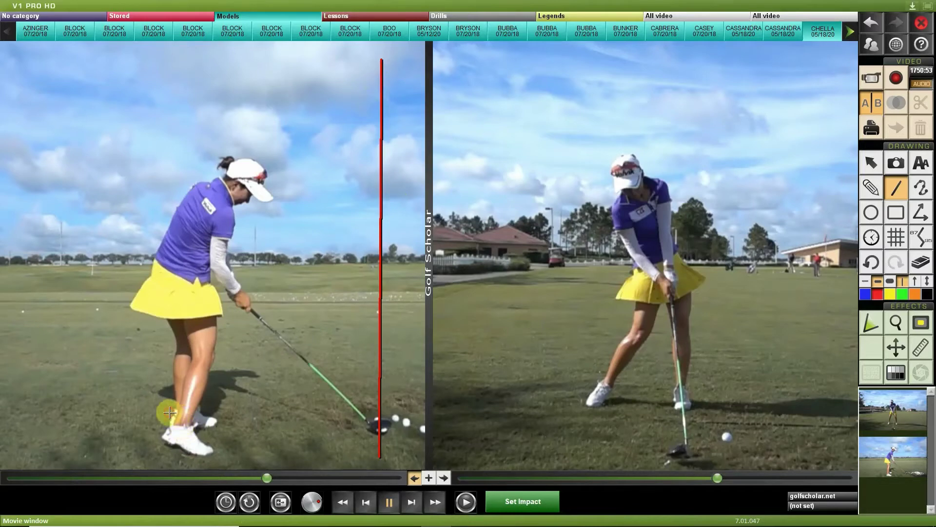
pyautogui.moveTo(170, 413); pyautogui.dragTo(429, 413)
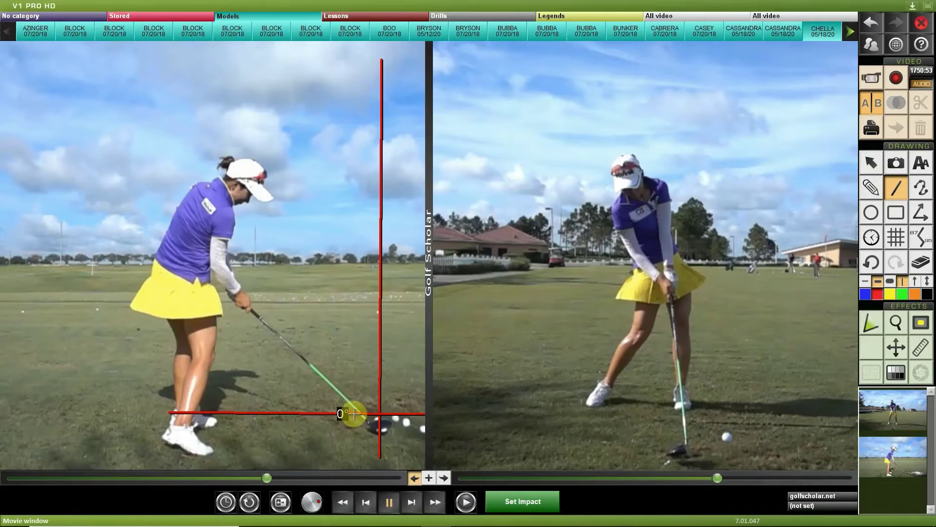
pyautogui.moveTo(352, 413); pyautogui.dragTo(407, 413)
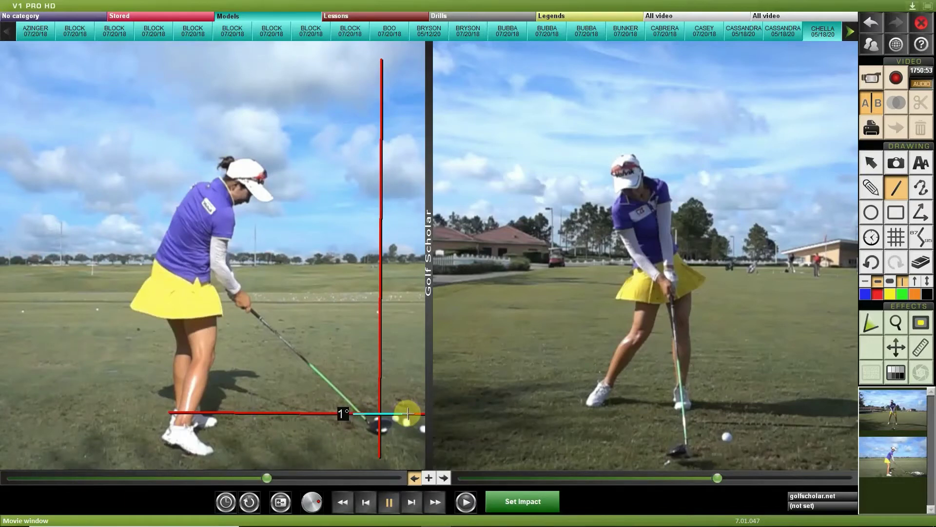
pyautogui.moveTo(408, 413)
pyautogui.mouseDown()
pyautogui.moveTo(402, 436)
pyautogui.moveTo(408, 416)
pyautogui.moveTo(409, 425)
pyautogui.mouseUp()
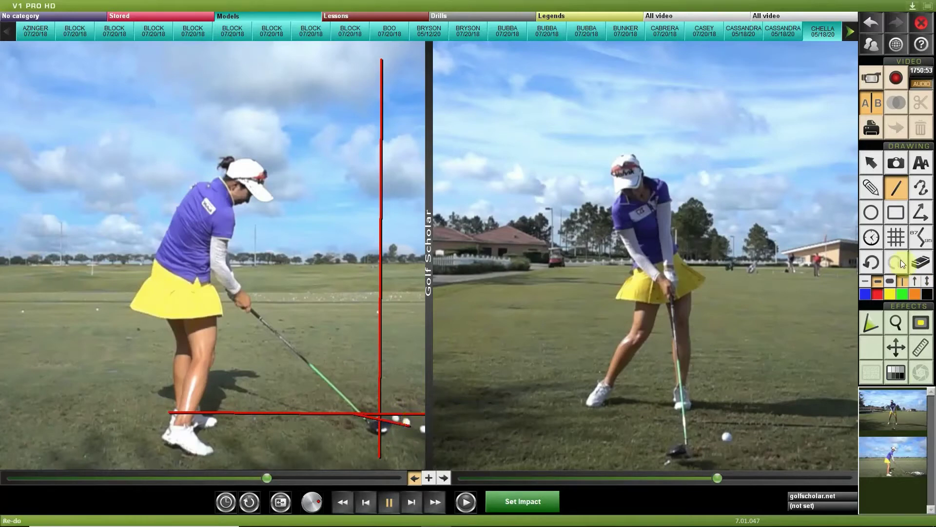
# Undo the three reference lines and mark the clubface with a short line and a direction line tilted away from the golfer
pyautogui.click(871, 262)
pyautogui.click(871, 263)
pyautogui.click(871, 263)
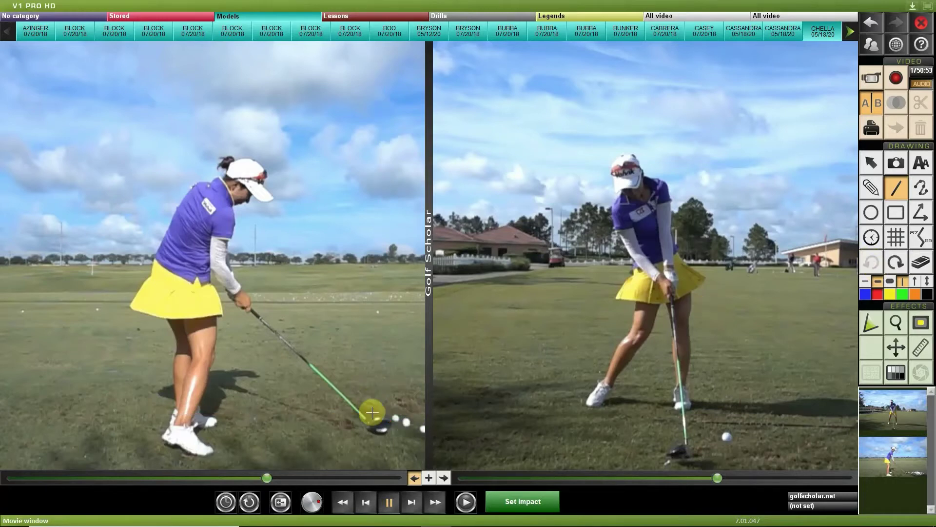
pyautogui.moveTo(372, 419)
pyautogui.mouseDown()
pyautogui.moveTo(395, 423)
pyautogui.moveTo(395, 359)
pyautogui.moveTo(419, 284)
pyautogui.moveTo(408, 282)
pyautogui.moveTo(420, 287)
pyautogui.mouseUp()
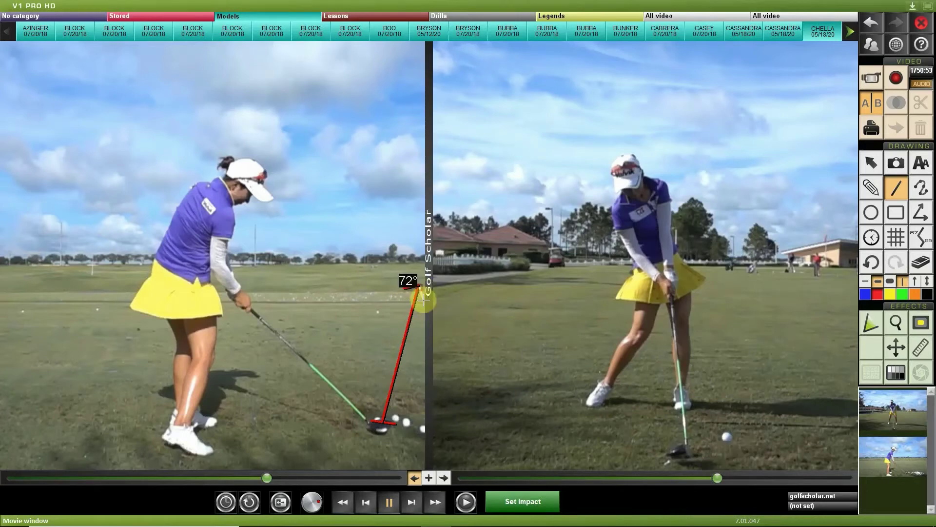
# Replace the clubface marker with a square one pointing straight up, and replace that with one tilted toward the golfer
pyautogui.click(872, 263)
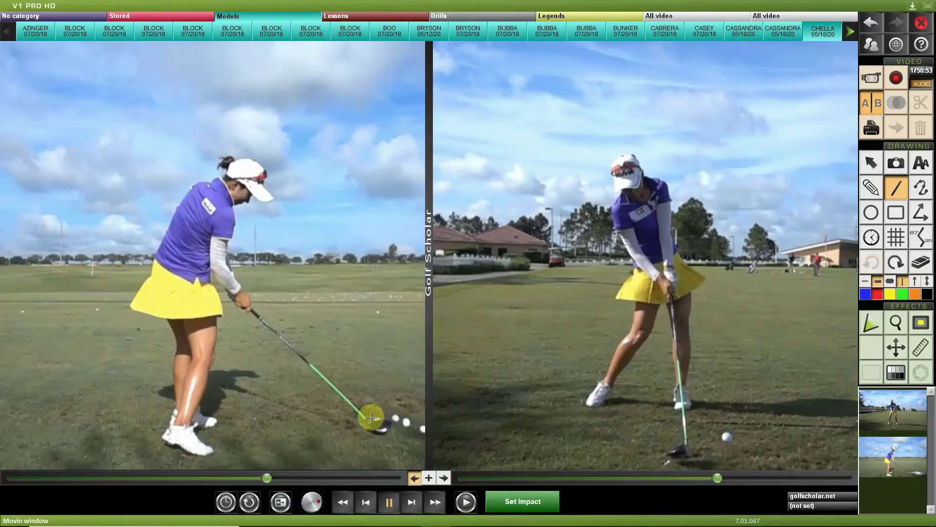
pyautogui.moveTo(368, 418); pyautogui.dragTo(380, 257)
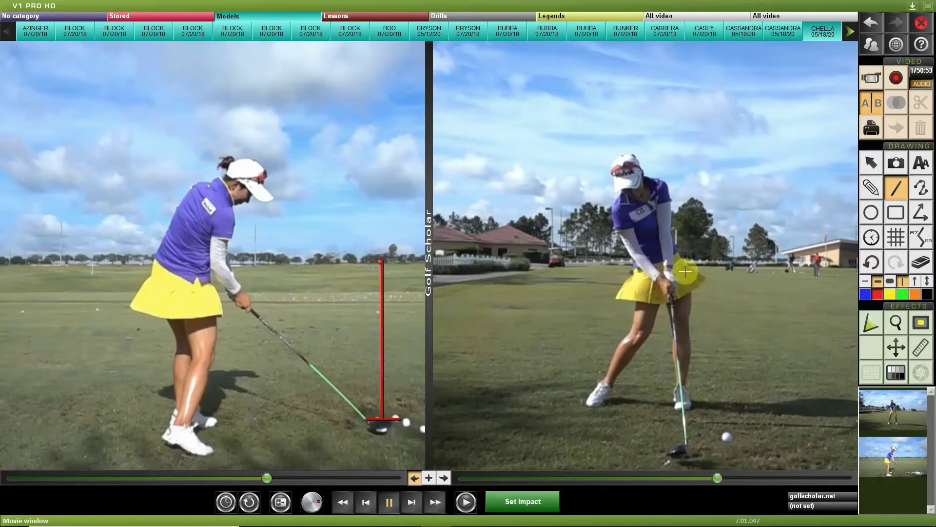
pyautogui.click(872, 262)
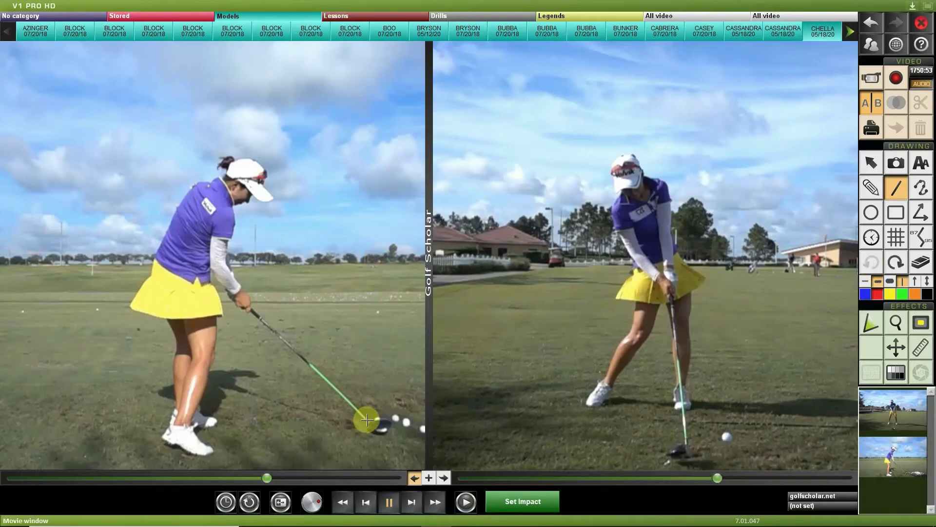
pyautogui.moveTo(365, 423); pyautogui.dragTo(337, 176)
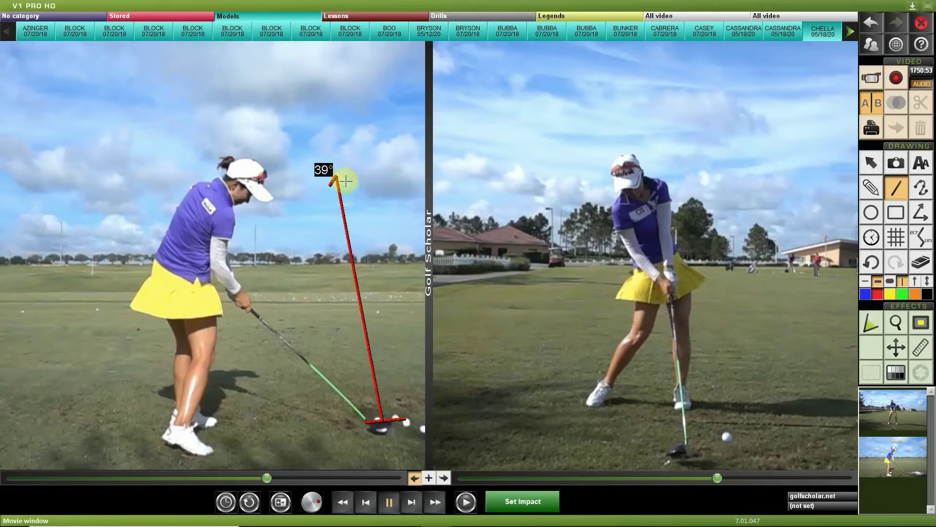
# Finish the arrowhead on the clubface direction line, and clear all lines from the down-the-line video
pyautogui.click(346, 181)
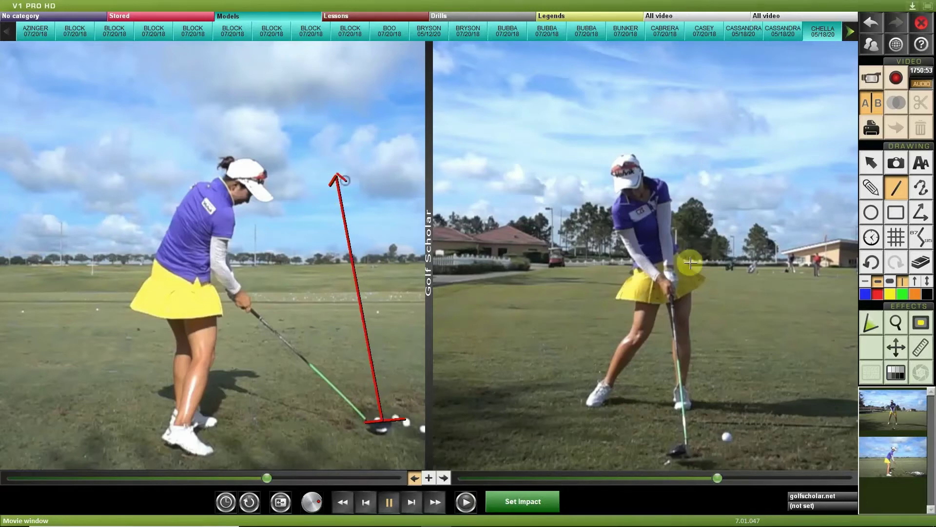
pyautogui.click(872, 263)
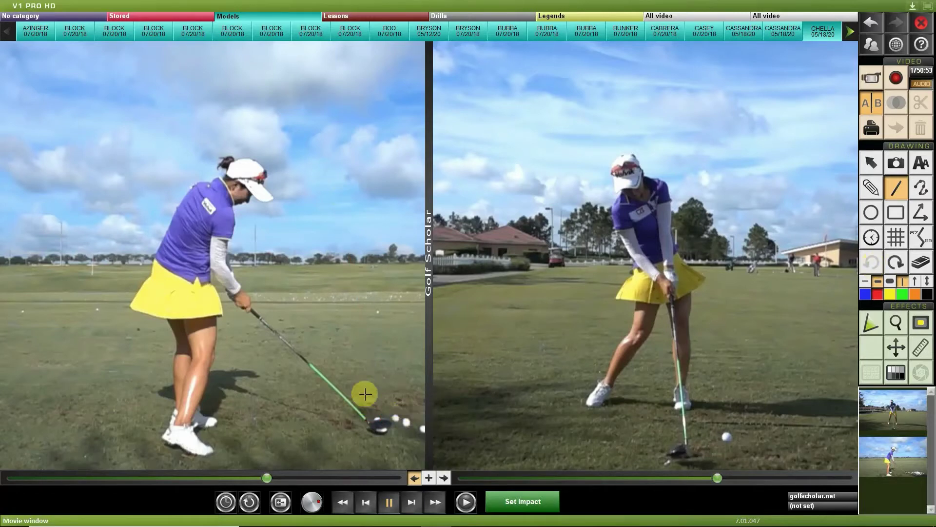
pyautogui.click(911, 6)
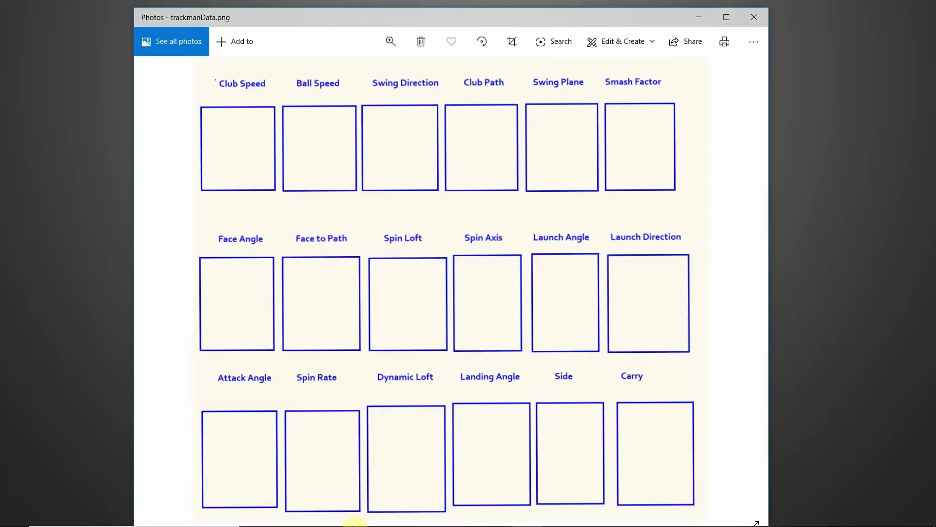
pyautogui.click(436, 514)
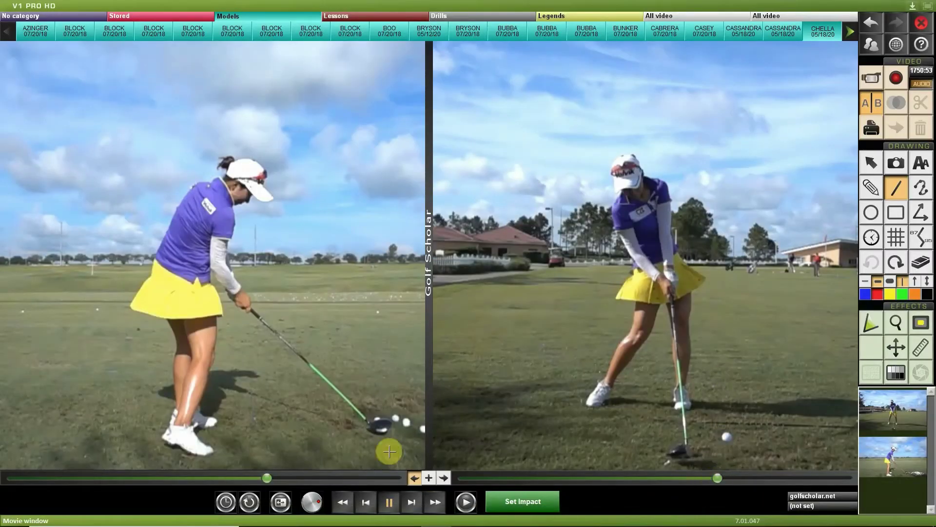
# Sketch a freehand curved swing path through the clubhead on the down-the-line video, and write 2 above it
pyautogui.click(871, 187)
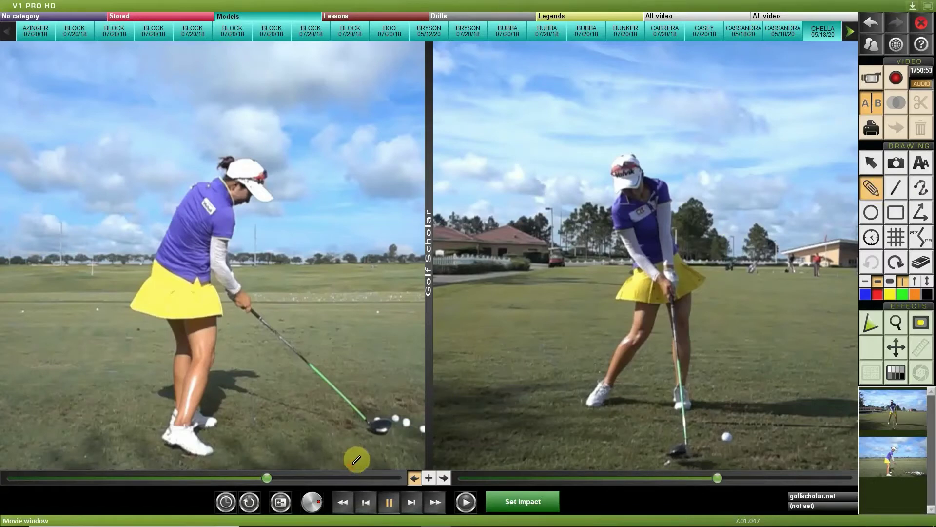
pyautogui.moveTo(349, 465)
pyautogui.mouseDown()
pyautogui.moveTo(387, 412)
pyautogui.moveTo(402, 341)
pyautogui.moveTo(404, 148)
pyautogui.mouseUp()
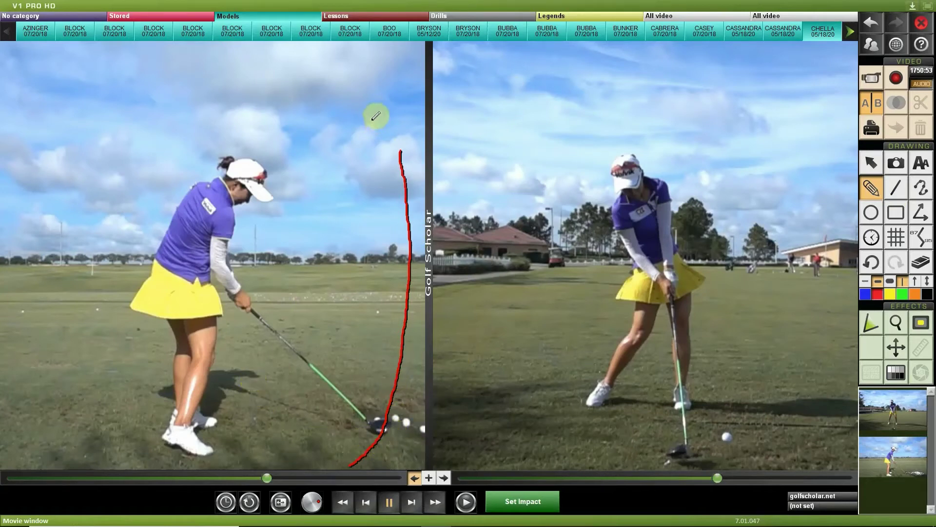
pyautogui.moveTo(376, 116)
pyautogui.mouseDown()
pyautogui.moveTo(396, 124)
pyautogui.moveTo(387, 134)
pyautogui.moveTo(407, 127)
pyautogui.mouseUp()
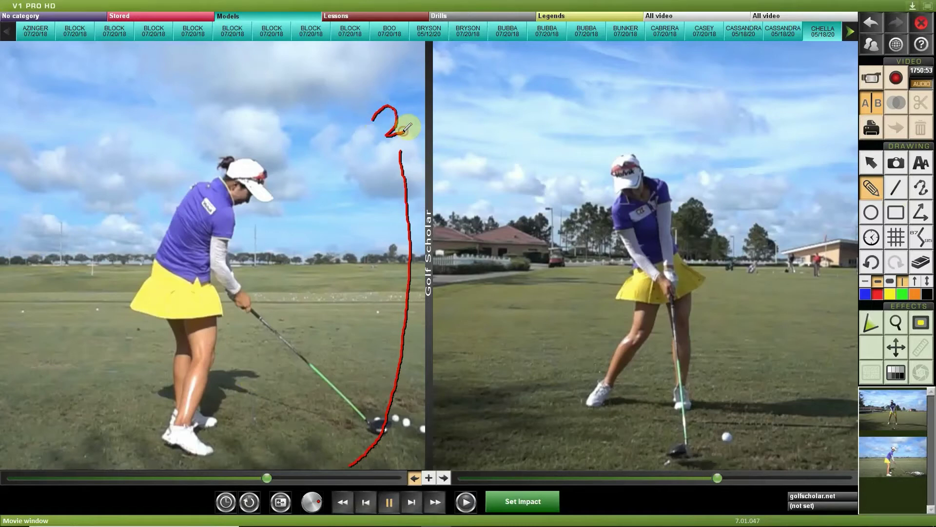
# Mark the clubface with a short near-horizontal line and draw a direction arrow from it, tilted slightly away from the golfer
pyautogui.click(896, 188)
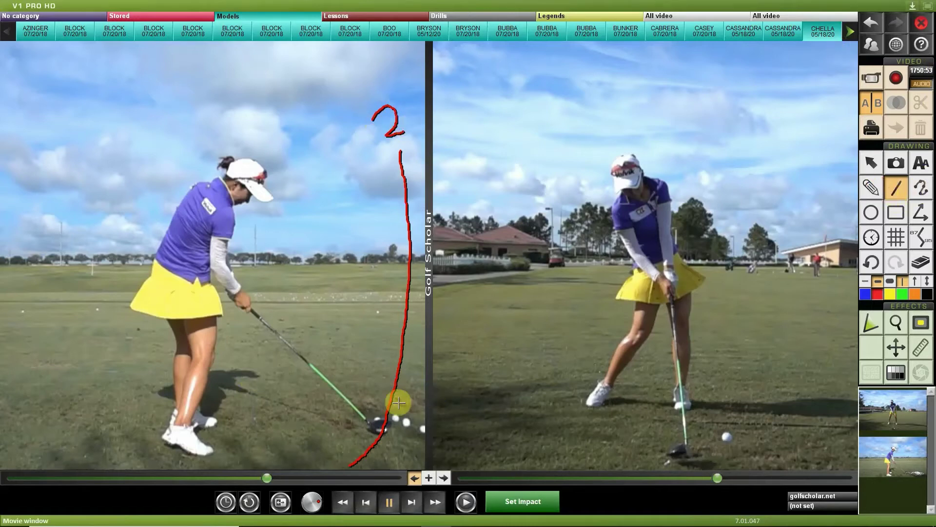
pyautogui.moveTo(364, 418); pyautogui.dragTo(406, 420)
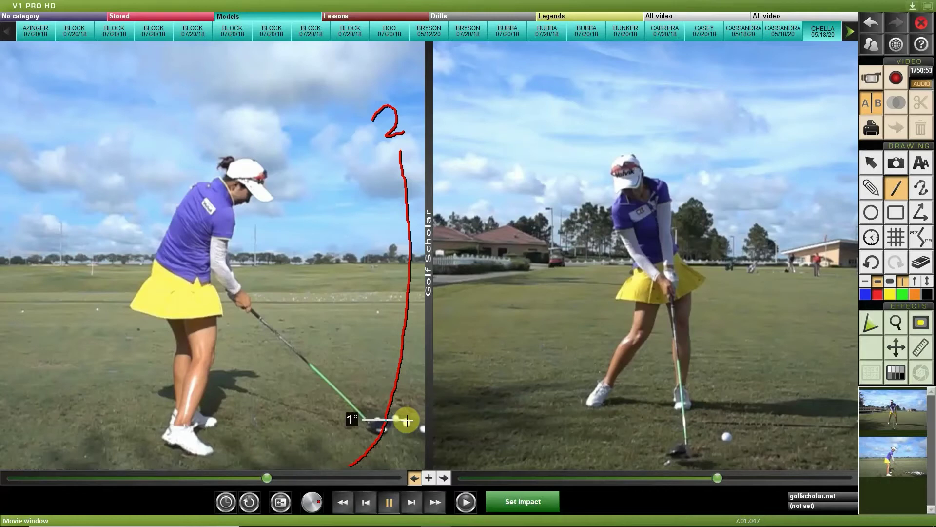
pyautogui.moveTo(406, 419); pyautogui.dragTo(413, 422)
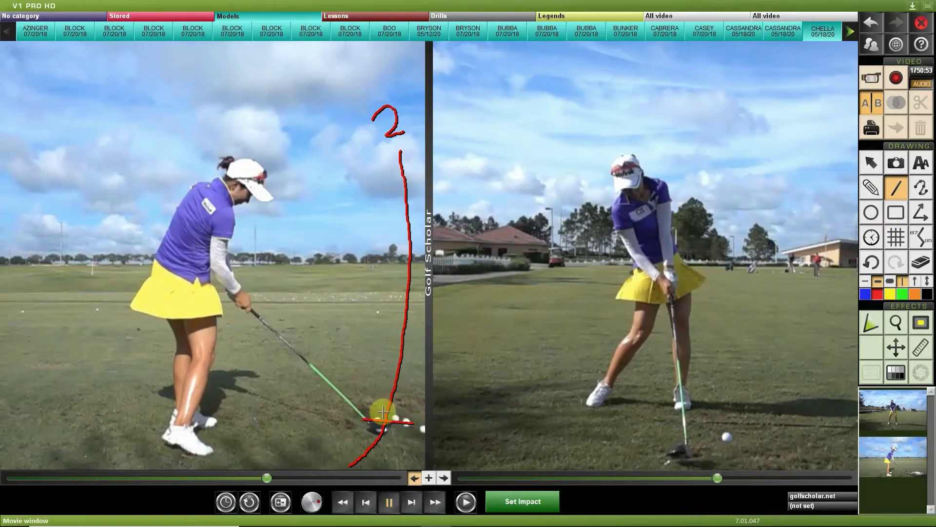
pyautogui.moveTo(384, 419); pyautogui.dragTo(424, 182)
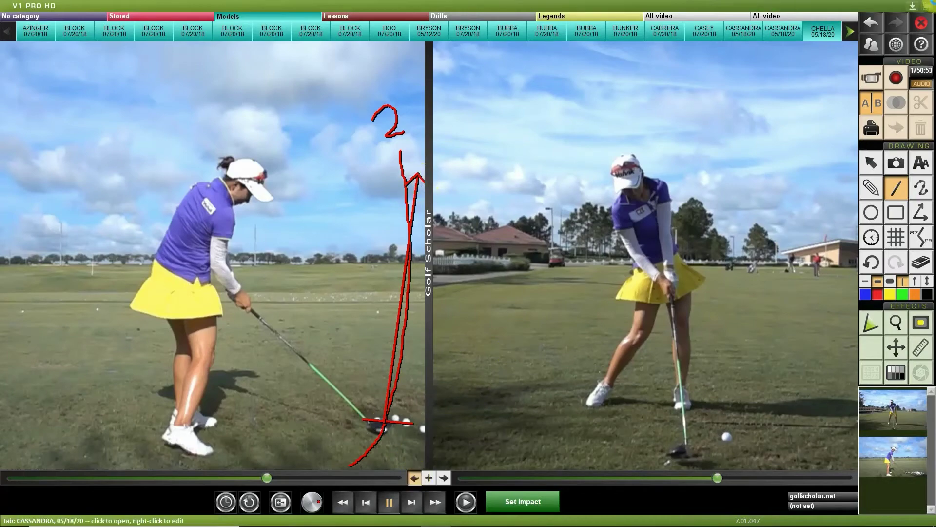
# Switch to the trackmanData.png chart in Photos and enter 2.0 for both Face Angle and Swing Direction
pyautogui.click(912, 6)
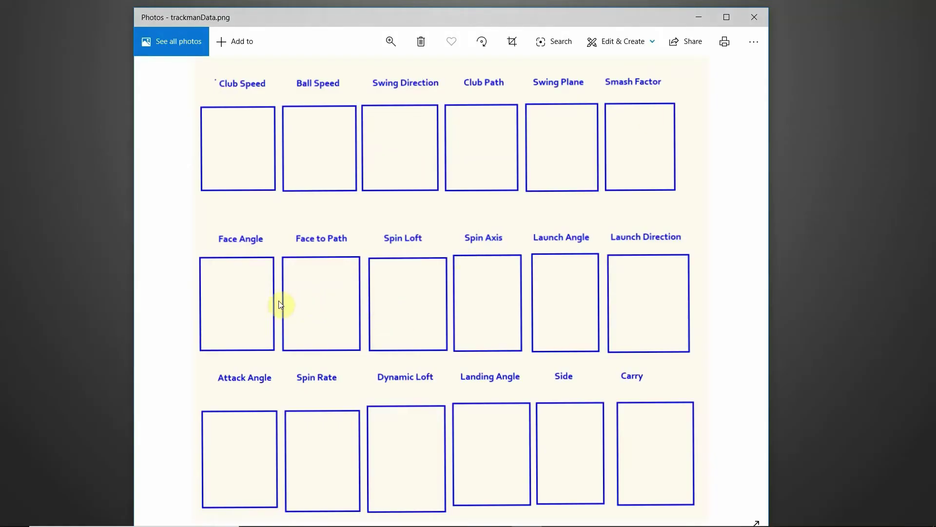
pyautogui.click(237, 288)
pyautogui.write('2.0')
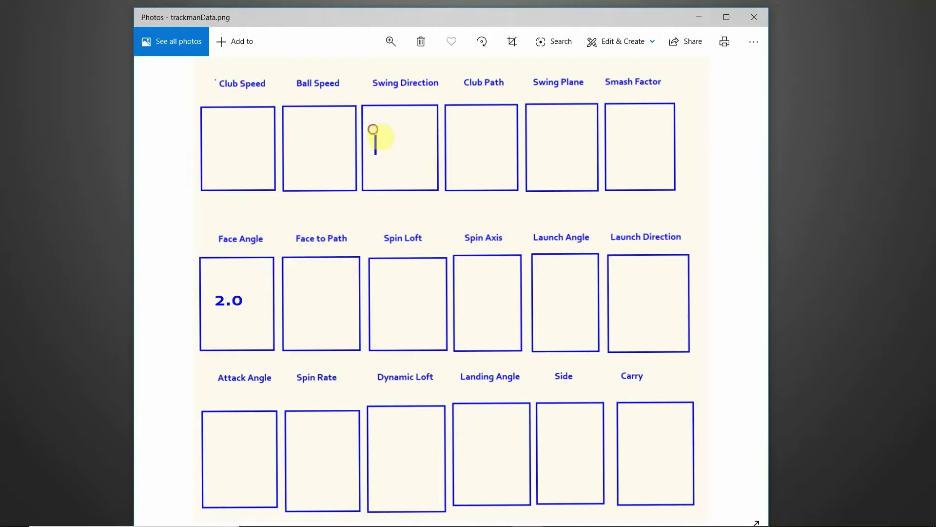
pyautogui.write('2.0')
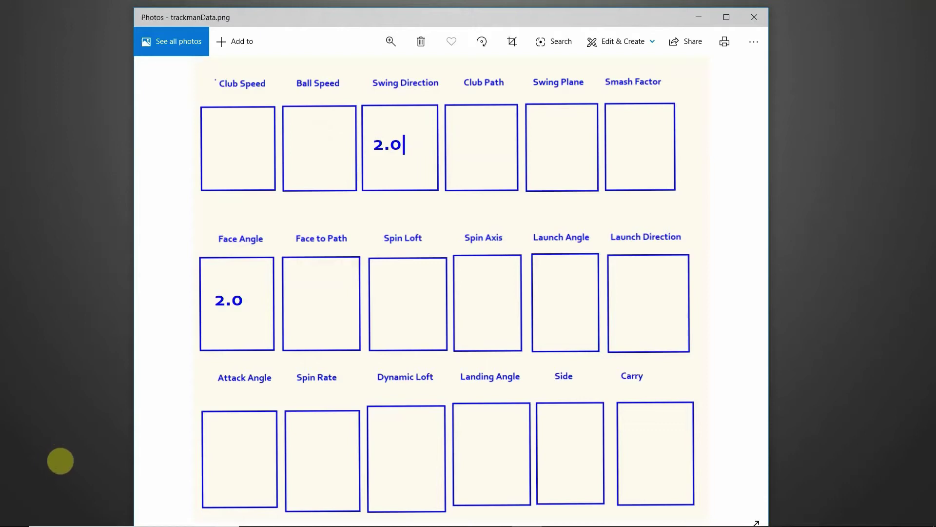
# Undo both chart entries and enter 4.2 for Face Angle and 2.0R for Swing Direction
pyautogui.hotkey('ctrl', 'z')
pyautogui.hotkey('ctrl', 'z')
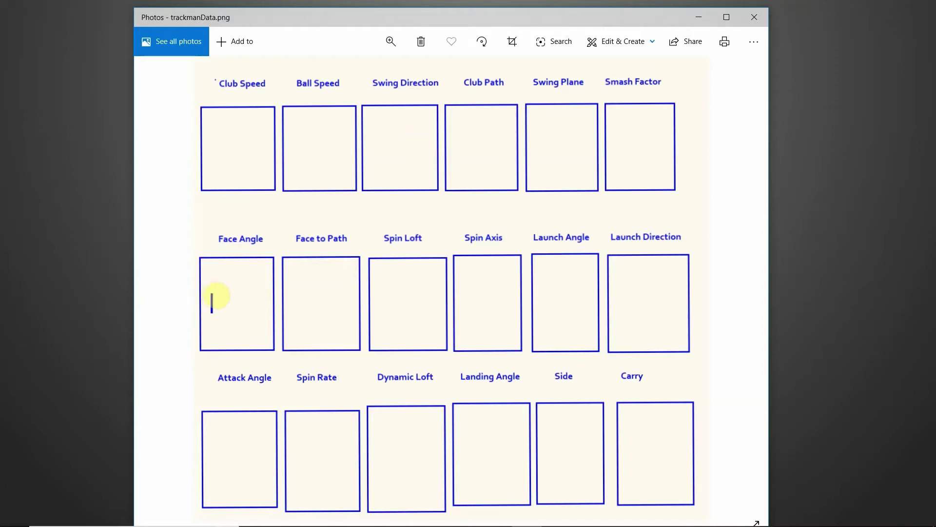
pyautogui.click(213, 302)
pyautogui.write('4.')
pyautogui.write('2')
pyautogui.write('2.0')
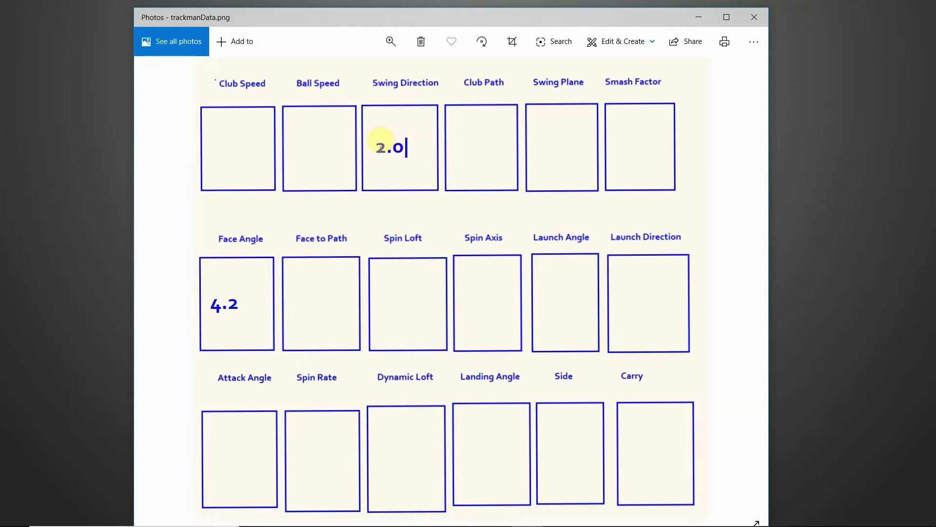
pyautogui.write('r')
pyautogui.write('R')
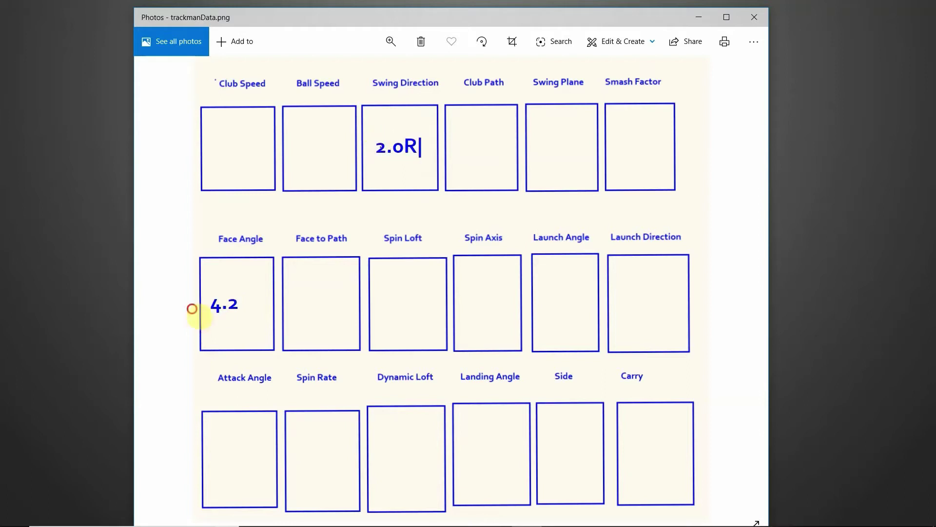
# Add R to the Face Angle value and enter 2.2R for Face to Path
pyautogui.click(192, 310)
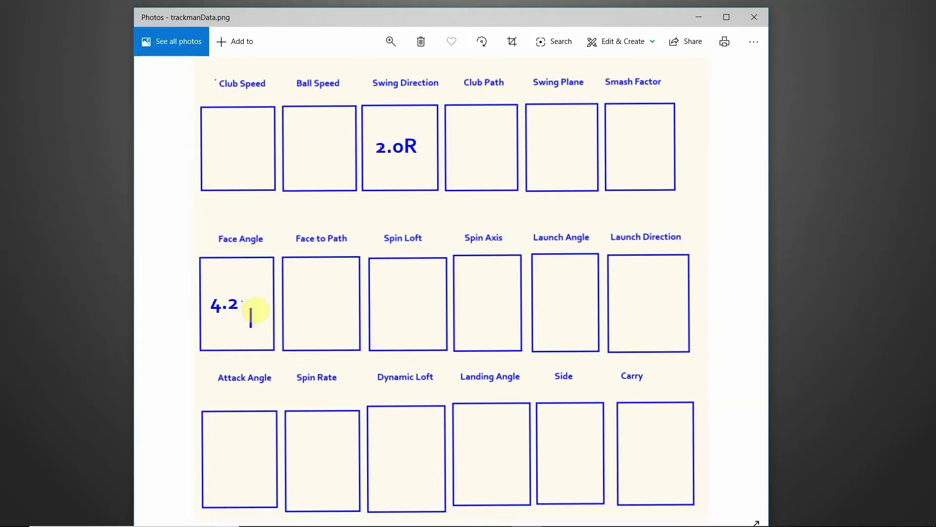
pyautogui.write('4.2 ')
pyautogui.write('R')
pyautogui.write('2.2')
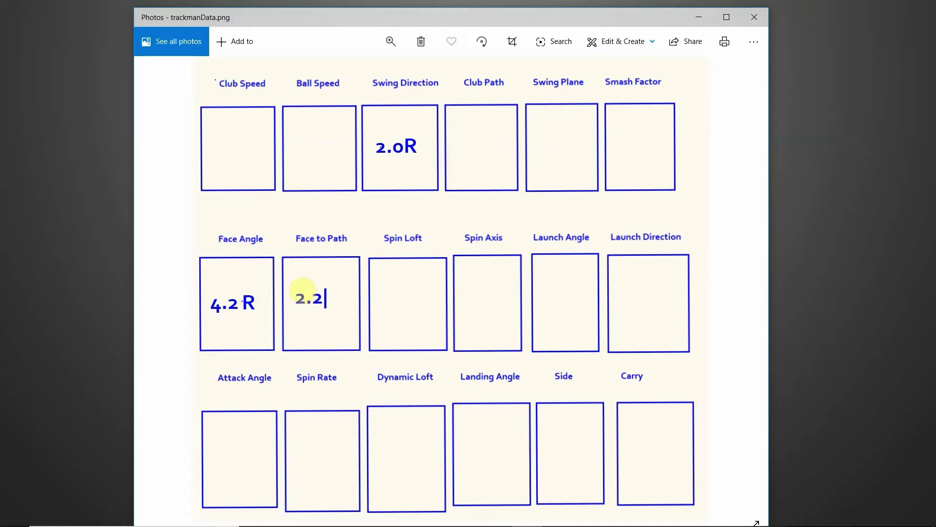
pyautogui.write('R')
# Delete the Face to Path entry
pyautogui.press('BackSpace')
pyautogui.press('BackSpace')
pyautogui.press('BackSpace')
pyautogui.press('BackSpace')
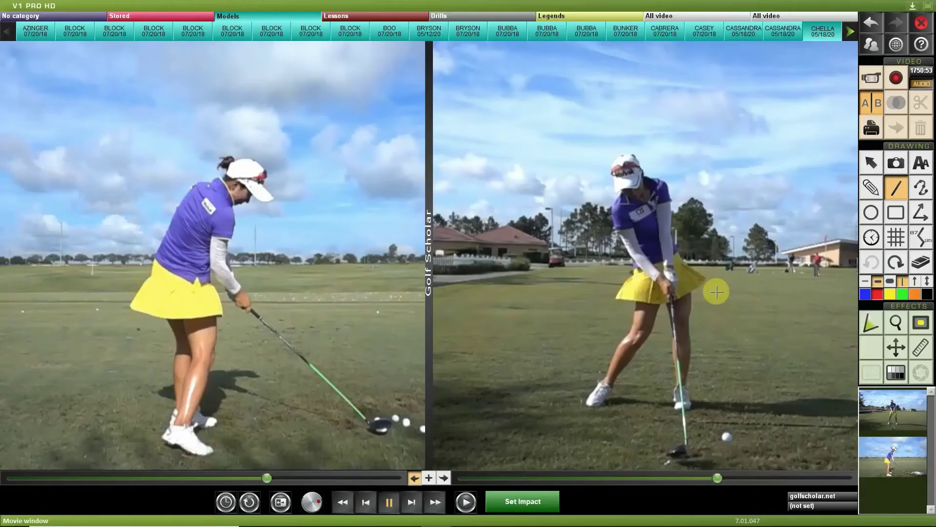
# On the down-the-line swing video, draw a vertical line through the clubhead and a short horizontal line across the clubface
pyautogui.moveTo(381, 450)
pyautogui.mouseDown()
pyautogui.moveTo(426, 229)
pyautogui.moveTo(397, 130)
pyautogui.moveTo(383, 126)
pyautogui.mouseUp()
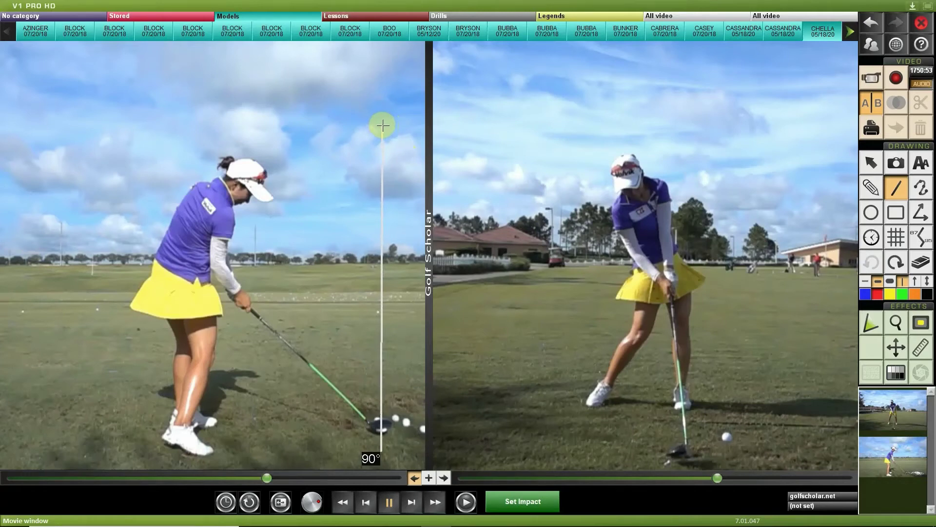
pyautogui.click(382, 125)
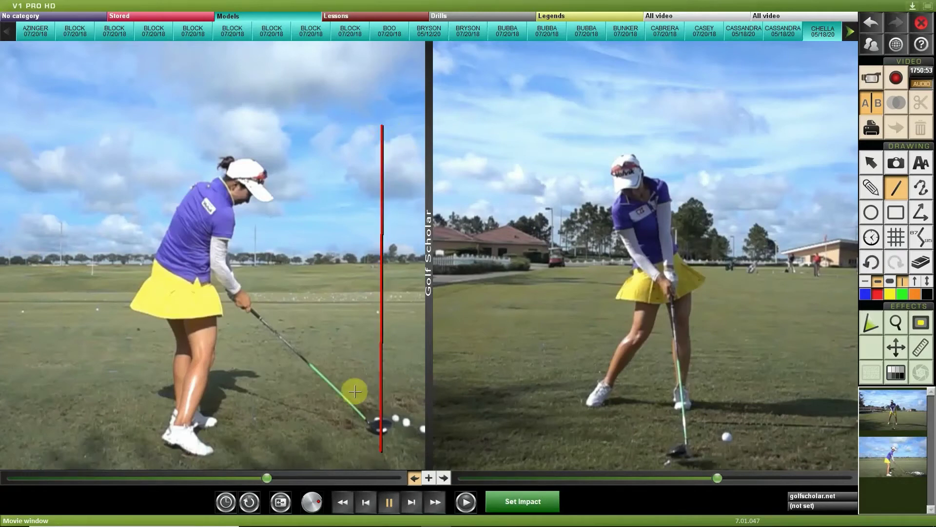
pyautogui.click(368, 418)
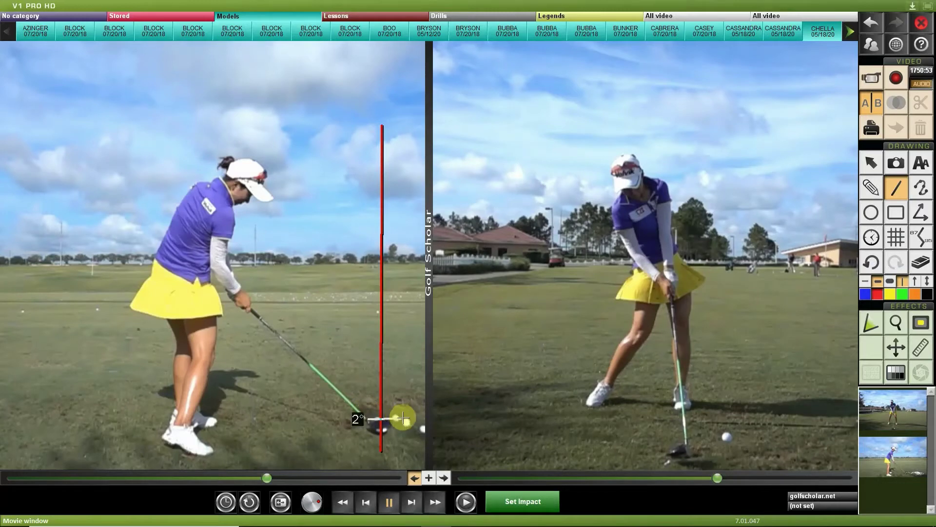
pyautogui.click(408, 418)
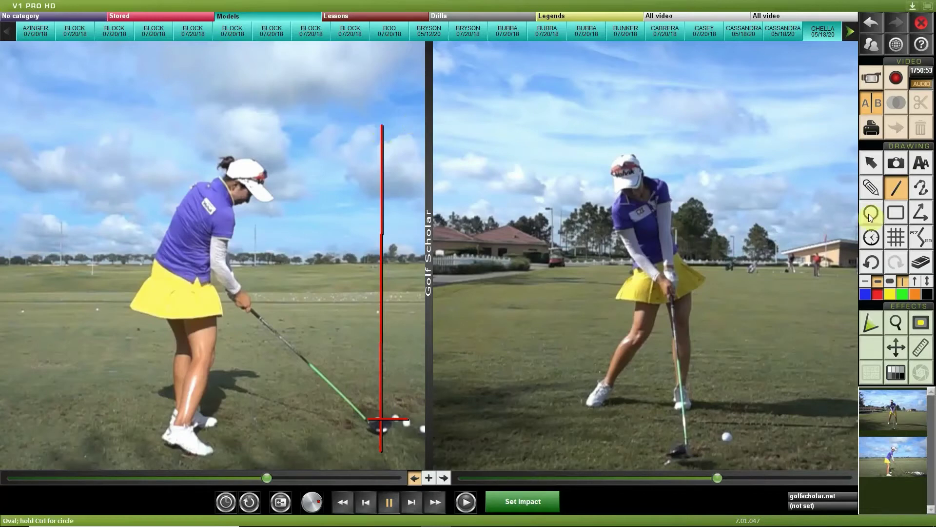
# Clear both lines and draw an arrow tilted away from the golfer from behind the clubhead, with a perpendicular line across its base
pyautogui.click(874, 264)
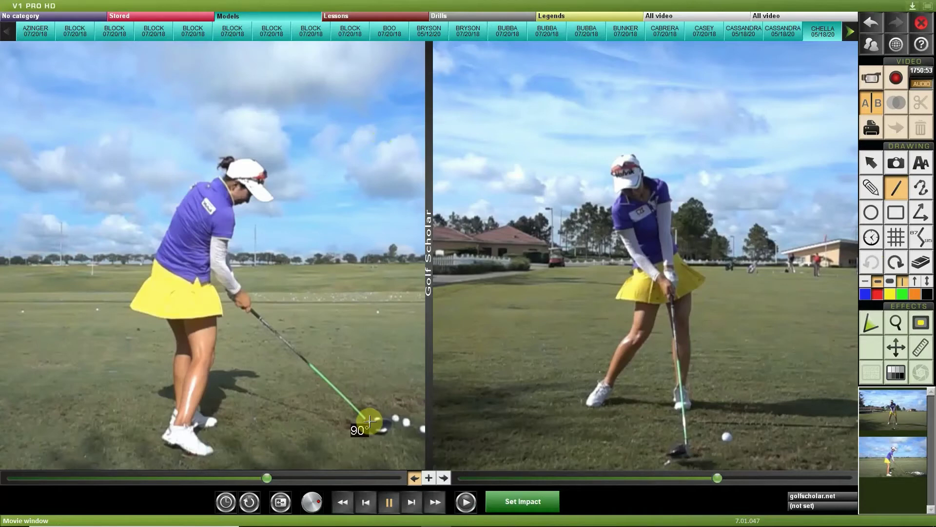
pyautogui.moveTo(361, 444)
pyautogui.mouseDown()
pyautogui.moveTo(411, 204)
pyautogui.moveTo(403, 184)
pyautogui.moveTo(387, 198)
pyautogui.moveTo(424, 216)
pyautogui.mouseUp()
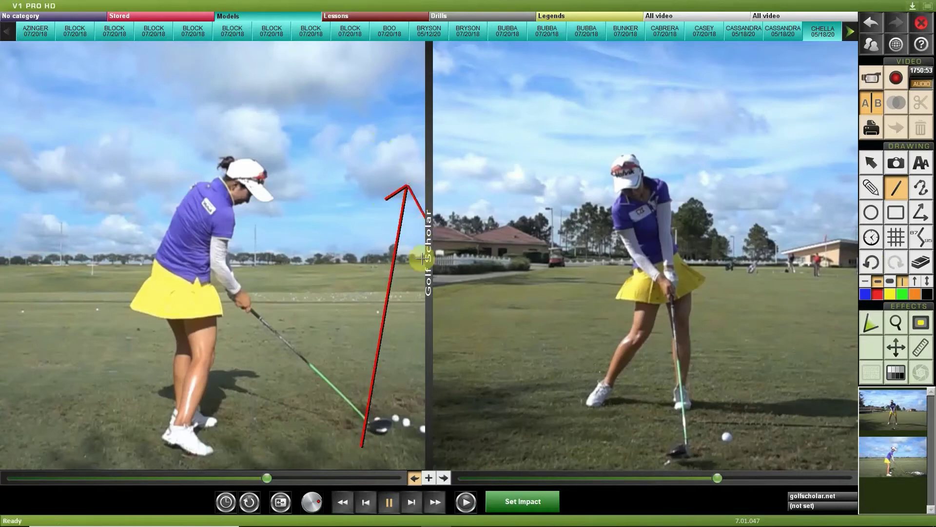
pyautogui.moveTo(325, 434); pyautogui.dragTo(406, 448)
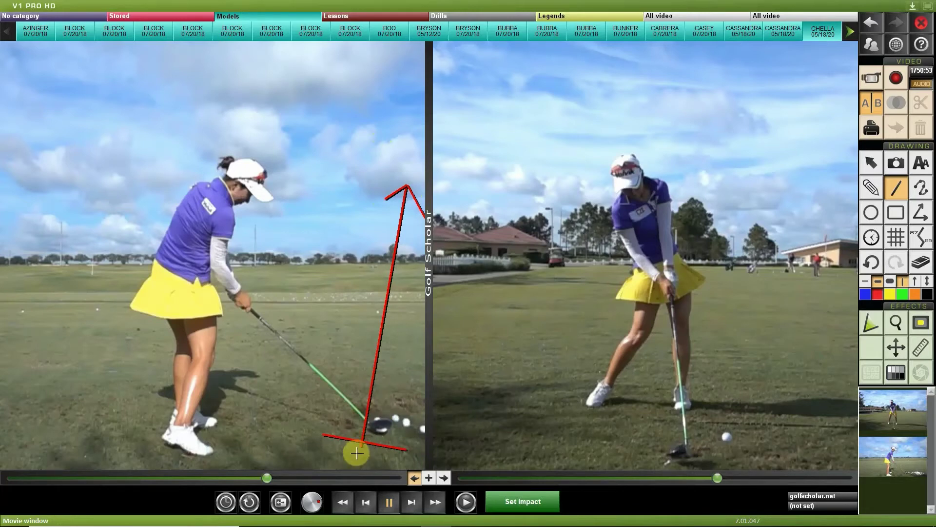
pyautogui.moveTo(358, 451); pyautogui.dragTo(407, 186)
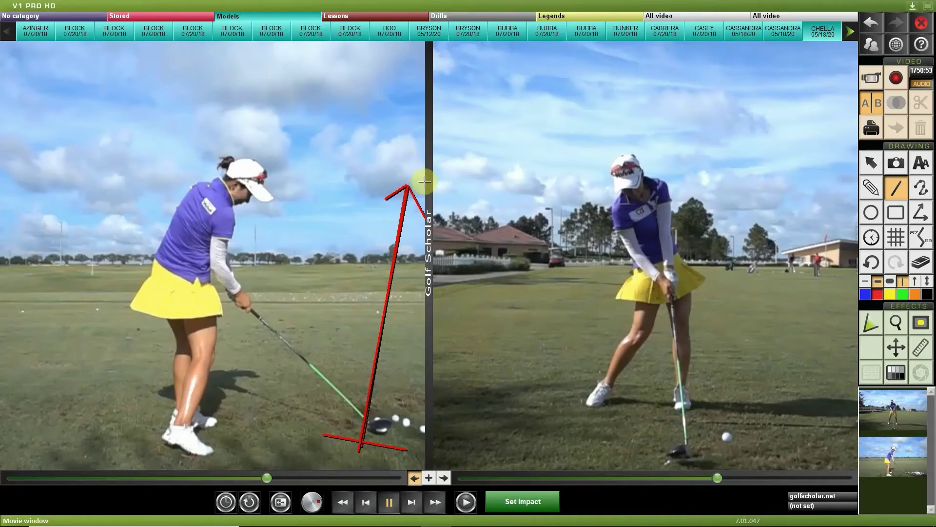
# Undo the retraced shaft, the base line and one arrowhead stroke, and redraw that arrowhead stroke
pyautogui.click(869, 262)
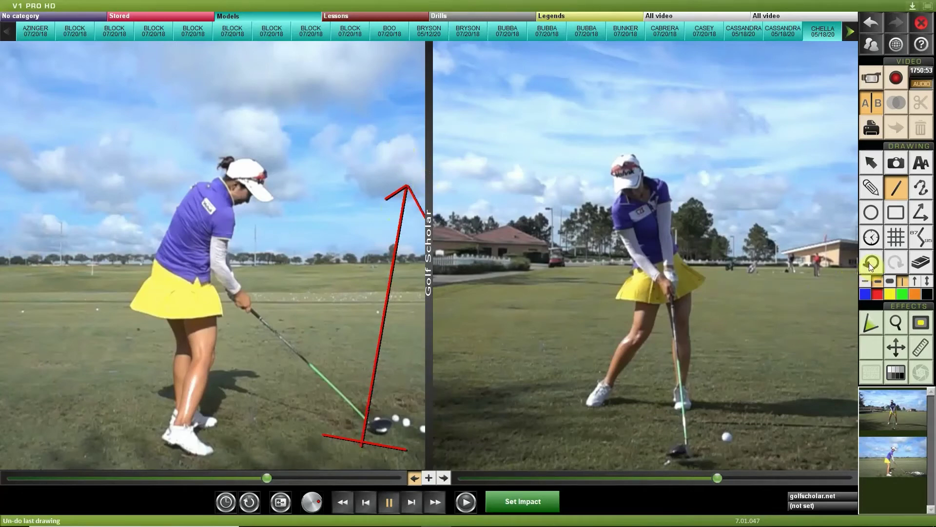
pyautogui.click(869, 263)
pyautogui.click(869, 262)
pyautogui.moveTo(405, 190); pyautogui.dragTo(424, 199)
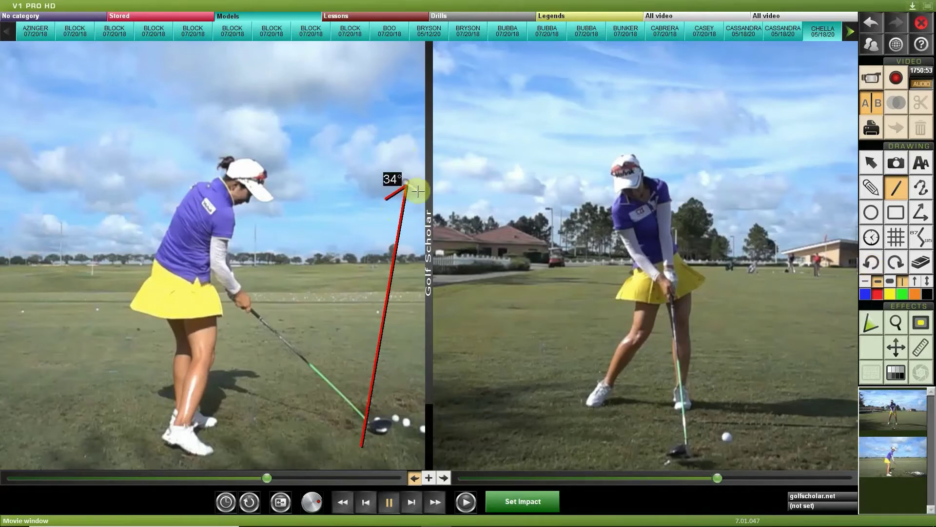
# Write 10 above the arrow with a short line and an oval, and trace a line along the arrow's shaft extending past its tip
pyautogui.moveTo(360, 91); pyautogui.dragTo(360, 126)
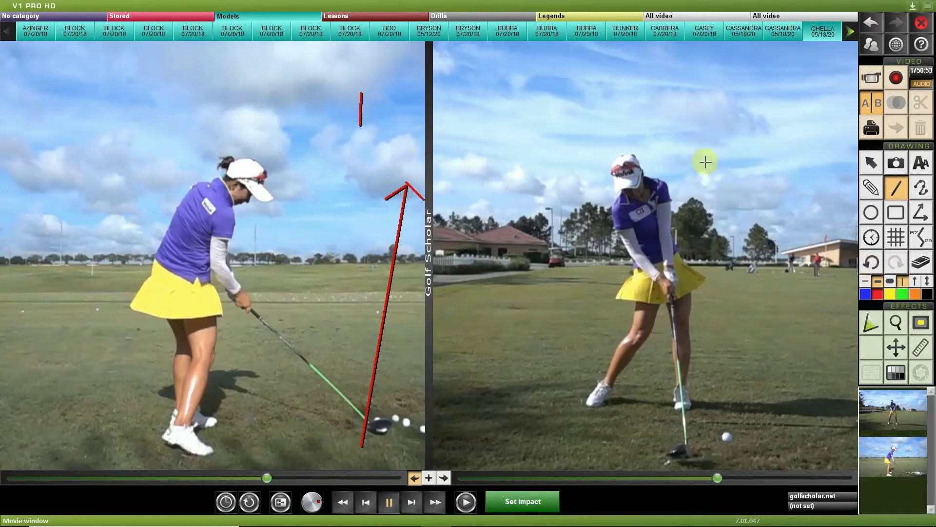
pyautogui.click(869, 213)
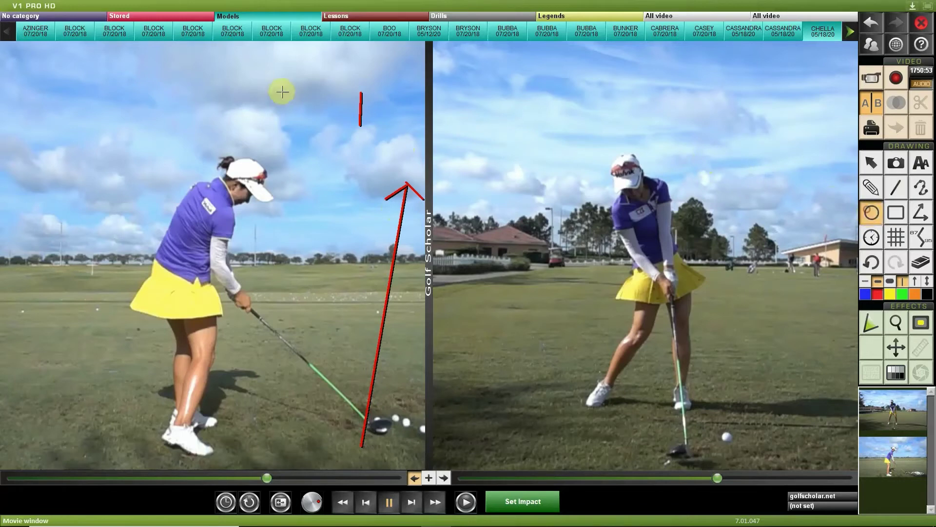
pyautogui.moveTo(373, 96); pyautogui.dragTo(403, 133)
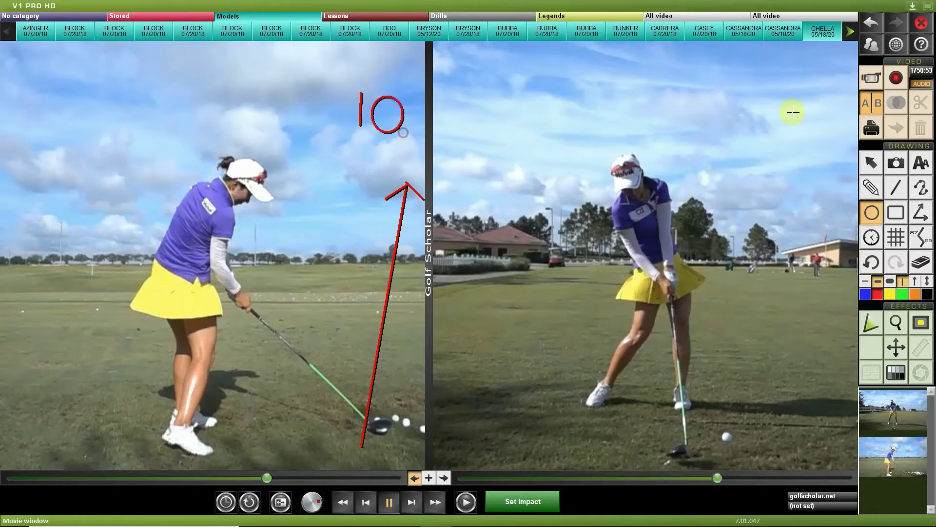
pyautogui.click(896, 187)
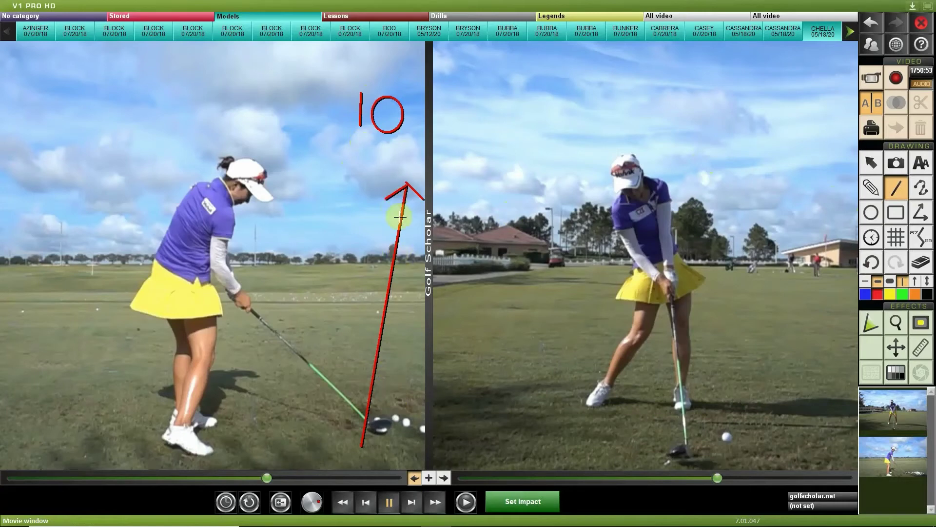
pyautogui.moveTo(406, 185)
pyautogui.mouseDown()
pyautogui.moveTo(386, 345)
pyautogui.moveTo(360, 443)
pyautogui.mouseUp()
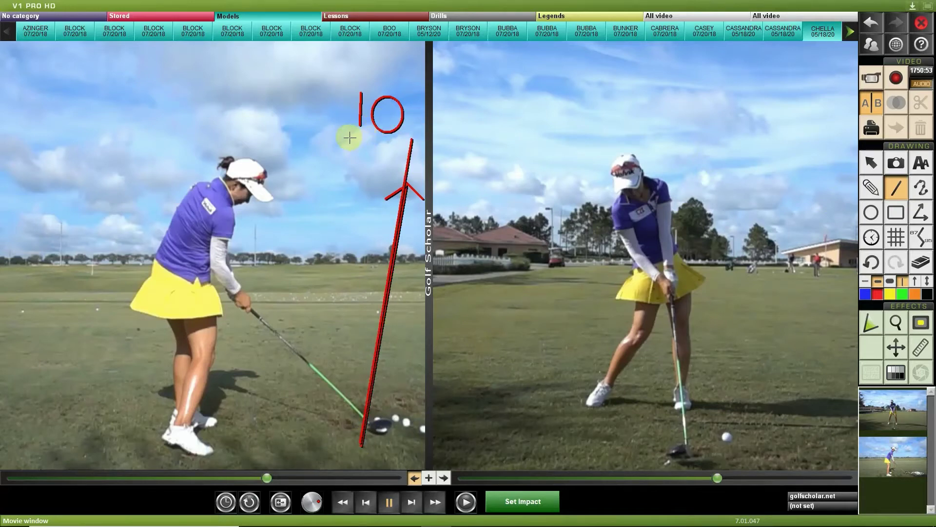
# Draw a near-horizontal line under the 10 to the extended arrow's end, and a short clubface line tilted about 6° across its base
pyautogui.moveTo(349, 137); pyautogui.dragTo(412, 140)
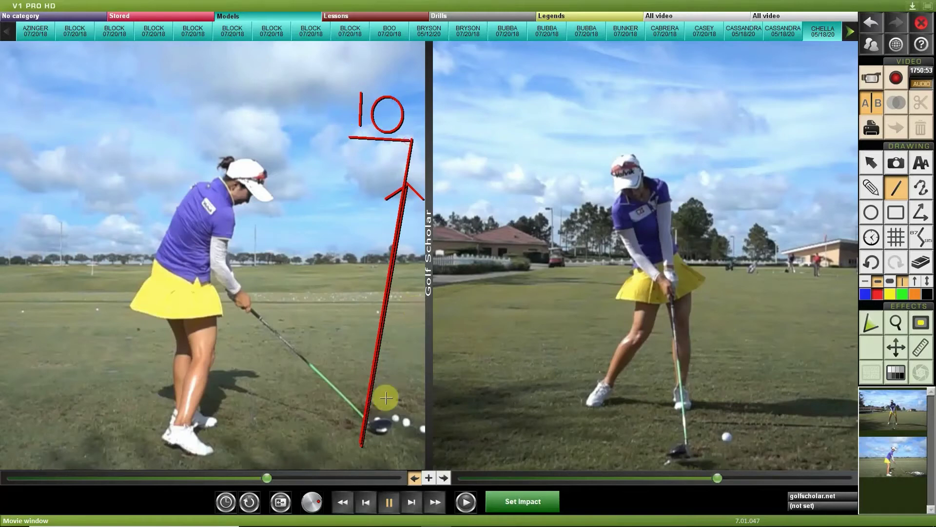
pyautogui.moveTo(359, 412); pyautogui.dragTo(394, 418)
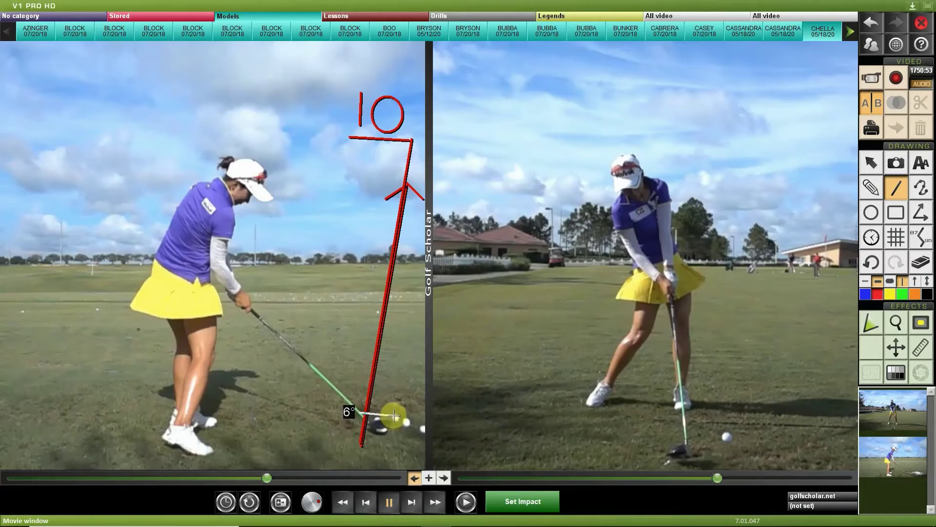
pyautogui.moveTo(394, 415); pyautogui.dragTo(394, 417)
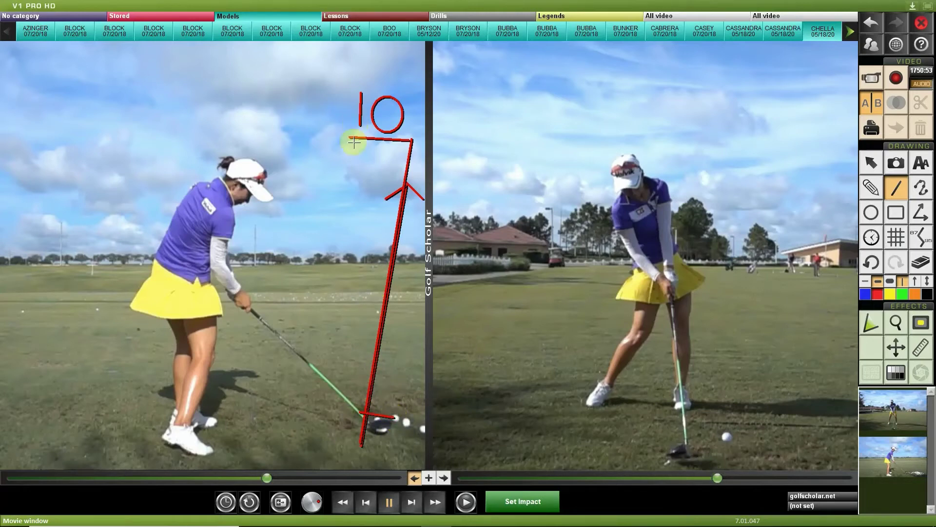
# Sketch a freehand ball-flight arrow curving off the straight arrow toward the golfer's side, and undo it along with the clubface line
pyautogui.click(871, 188)
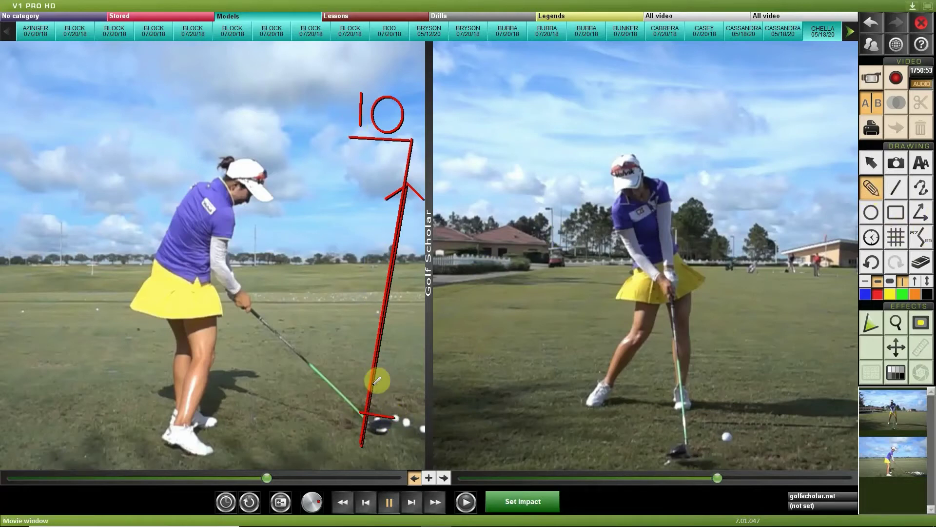
pyautogui.moveTo(365, 410)
pyautogui.mouseDown()
pyautogui.moveTo(374, 388)
pyautogui.moveTo(355, 212)
pyautogui.moveTo(329, 169)
pyautogui.moveTo(323, 191)
pyautogui.mouseUp()
pyautogui.moveTo(328, 172); pyautogui.dragTo(348, 184)
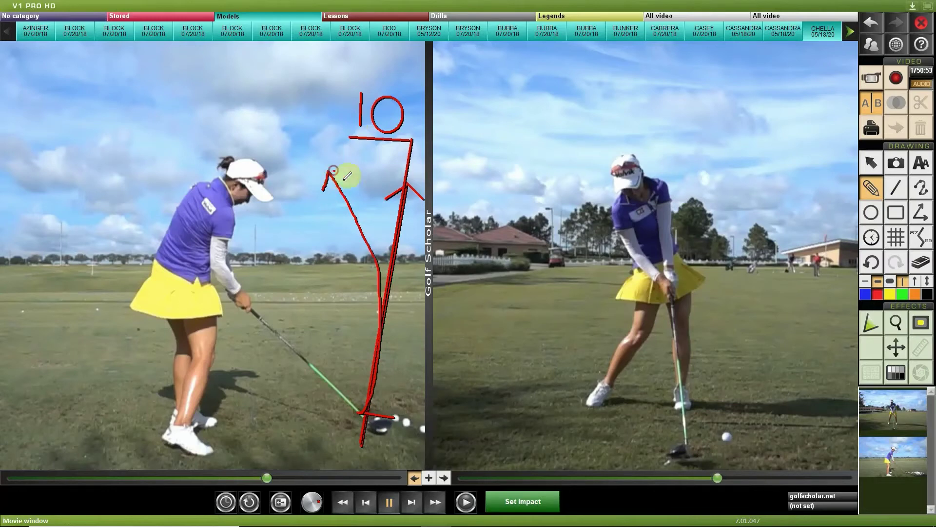
pyautogui.click(879, 257)
pyautogui.click(878, 257)
pyautogui.click(878, 258)
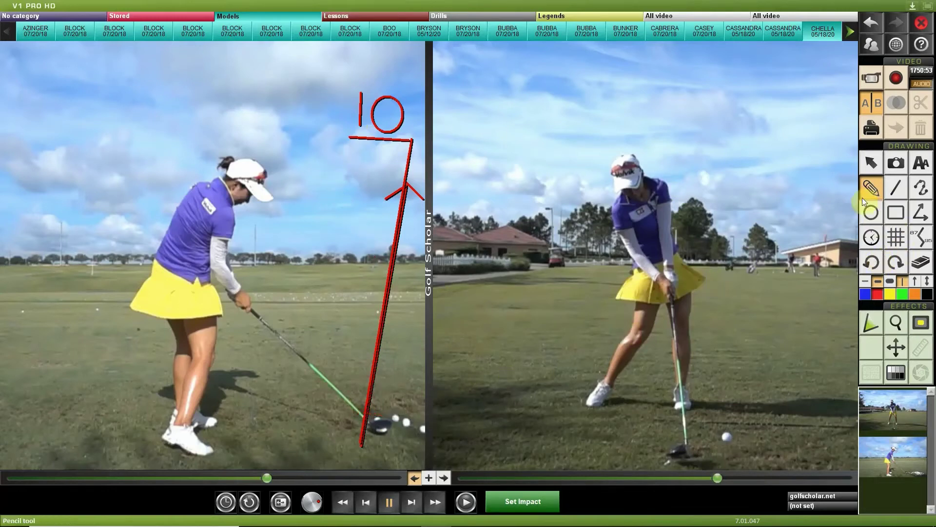
# Try a level clubface line at the clubhead with a freehand ball flight bending away from the golfer, and undo both
pyautogui.click(899, 183)
pyautogui.moveTo(370, 414); pyautogui.dragTo(405, 414)
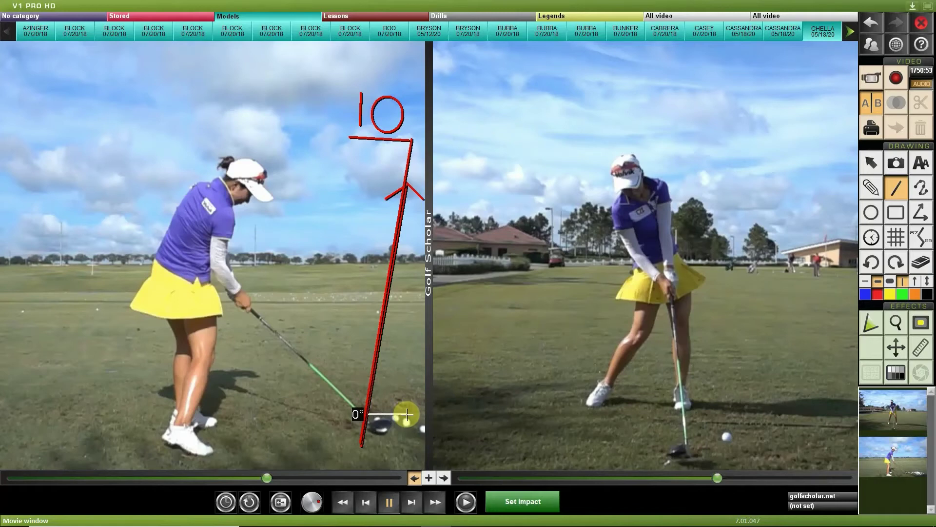
pyautogui.moveTo(407, 414); pyautogui.dragTo(408, 408)
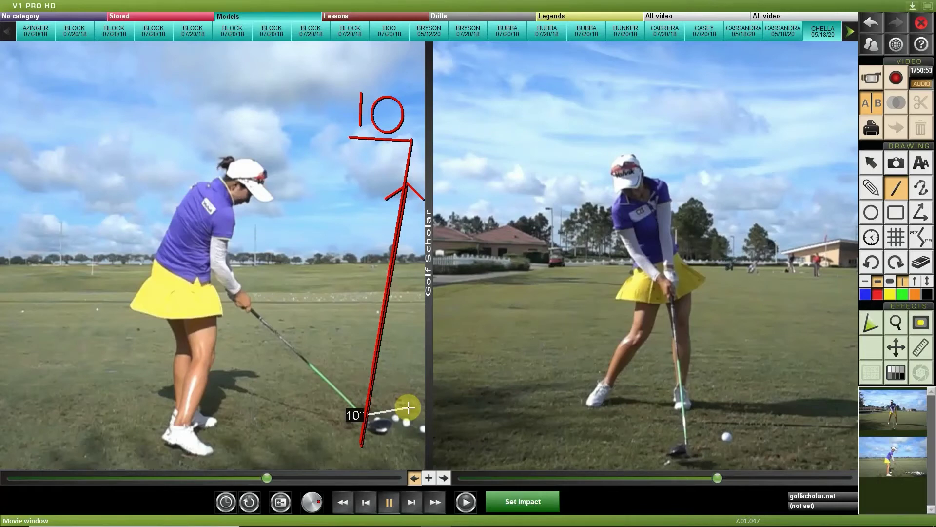
pyautogui.moveTo(408, 407); pyautogui.dragTo(407, 413)
pyautogui.click(871, 188)
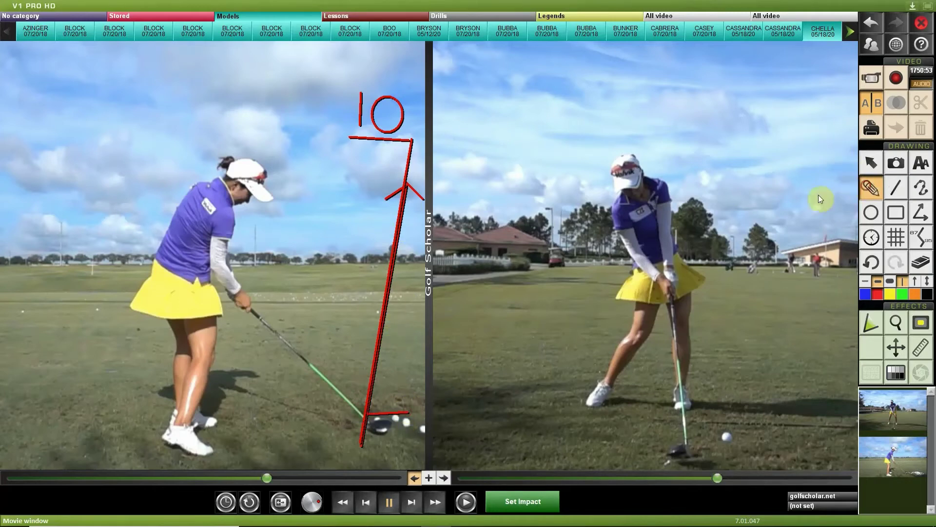
pyautogui.moveTo(372, 402)
pyautogui.mouseDown()
pyautogui.moveTo(395, 309)
pyautogui.moveTo(439, 239)
pyautogui.mouseUp()
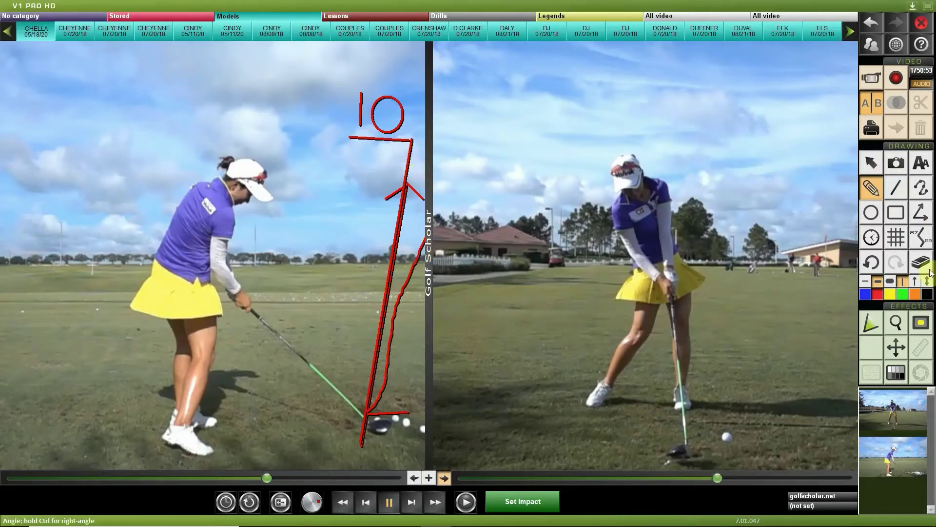
pyautogui.click(874, 260)
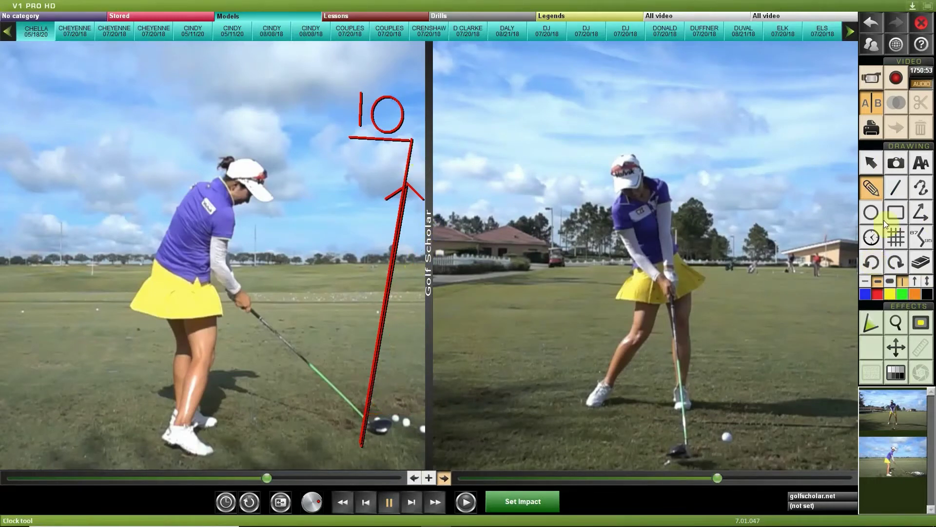
# Draw a short clubface line crossing the base of the arrow, tilted about 14° toward the golfer's side
pyautogui.click(895, 188)
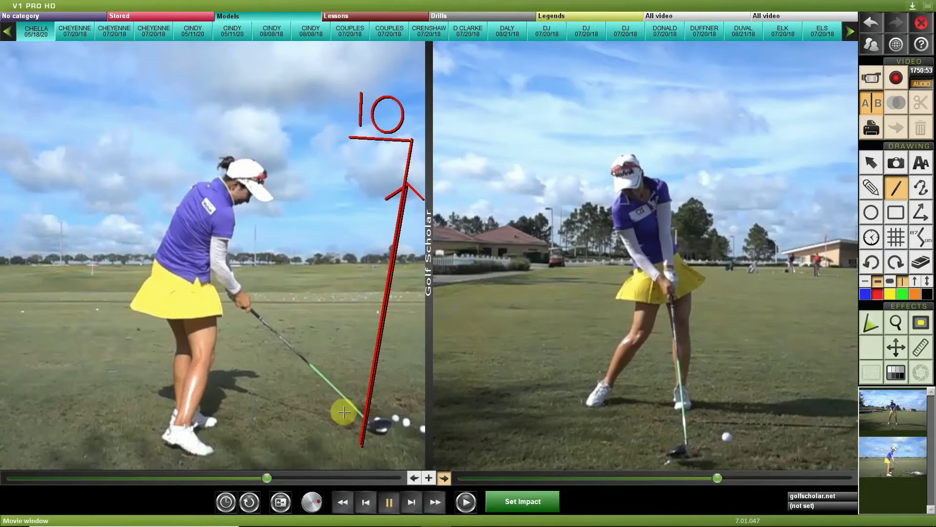
pyautogui.moveTo(344, 412); pyautogui.dragTo(387, 419)
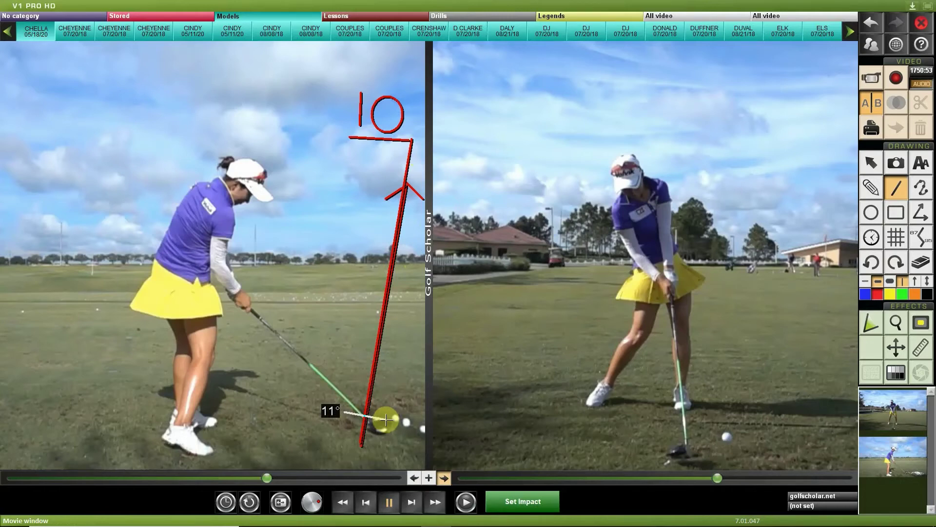
pyautogui.moveTo(386, 419); pyautogui.dragTo(383, 418)
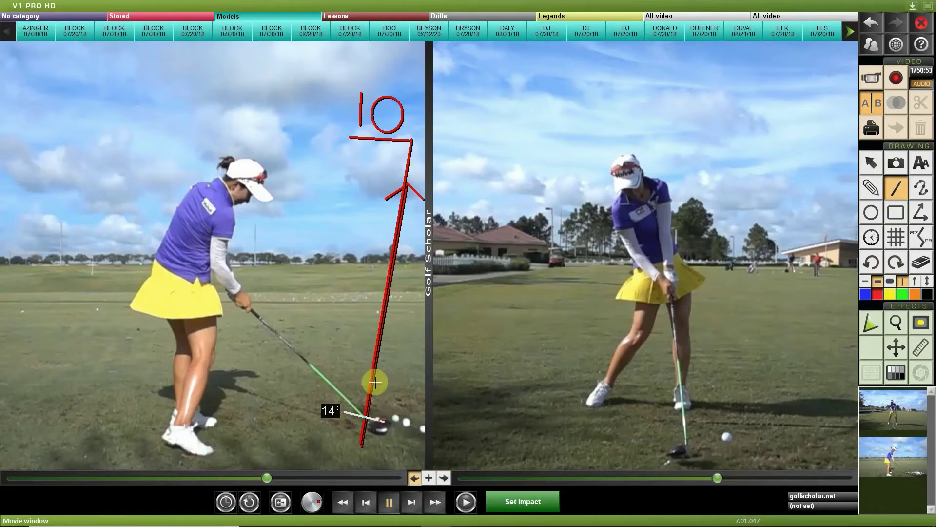
# Draw a horizontal divider above the 10, write 11 over it, and form an angular 9 beneath the 10 with straight strokes
pyautogui.moveTo(330, 86); pyautogui.dragTo(424, 87)
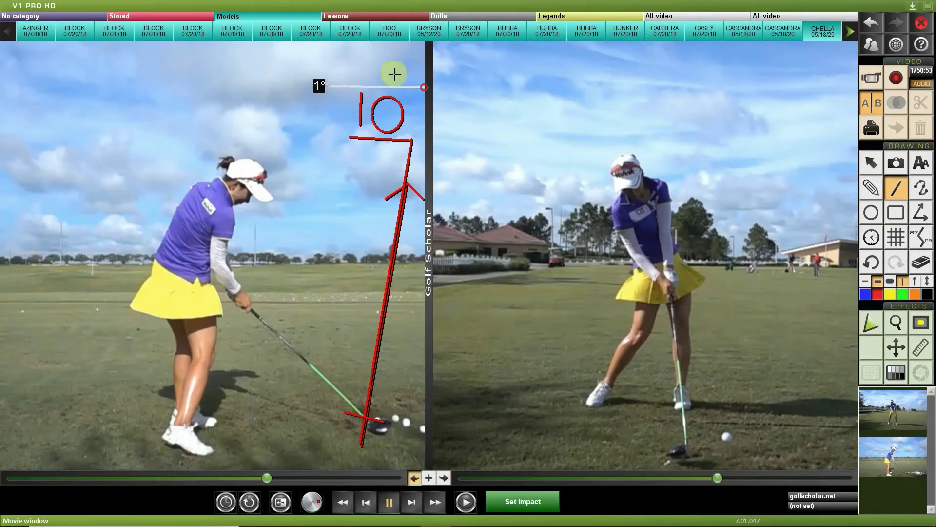
pyautogui.moveTo(368, 55)
pyautogui.mouseDown()
pyautogui.moveTo(369, 77)
pyautogui.moveTo(390, 78)
pyautogui.mouseUp()
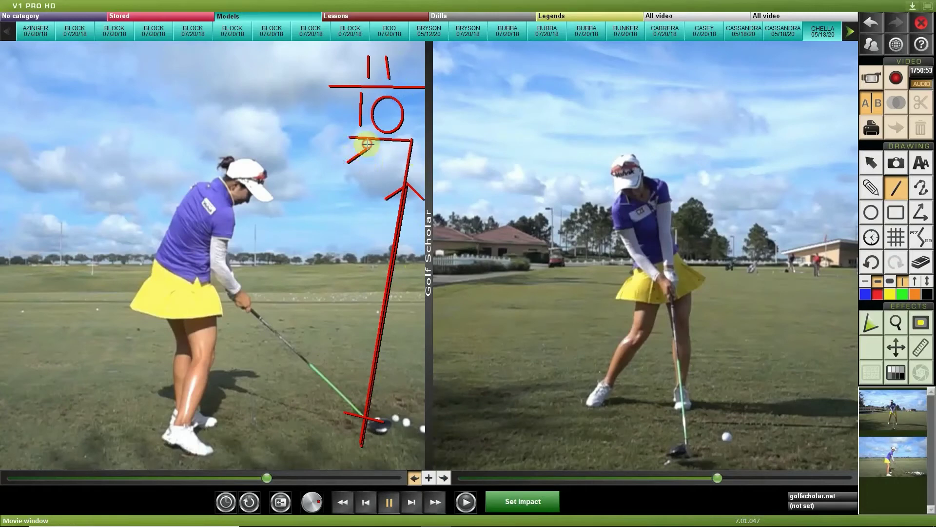
pyautogui.moveTo(366, 146)
pyautogui.mouseDown()
pyautogui.moveTo(365, 184)
pyautogui.moveTo(348, 160)
pyautogui.moveTo(360, 152)
pyautogui.moveTo(346, 201)
pyautogui.moveTo(365, 199)
pyautogui.mouseUp()
pyautogui.moveTo(364, 198); pyautogui.dragTo(345, 209)
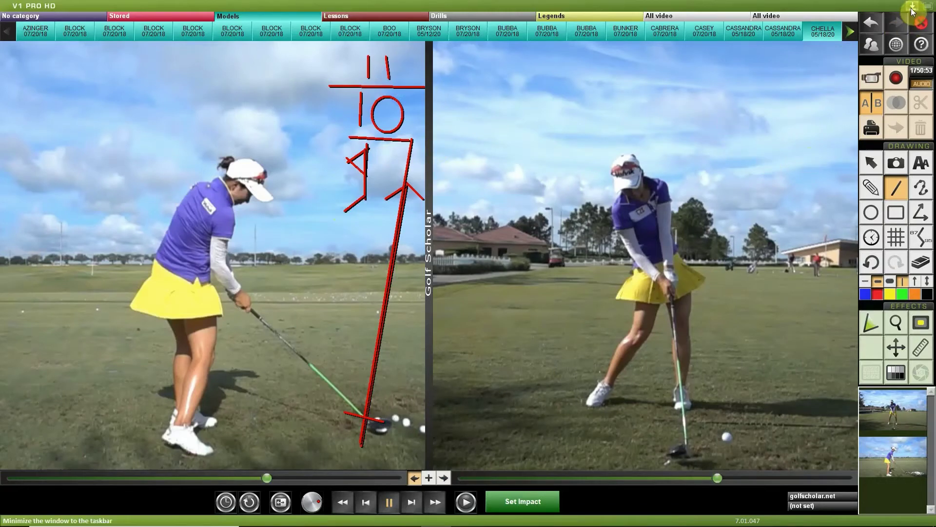
# Undo the 9, the 11 with its divider, the clubface line and the 10, leaving only the tilted arrow
pyautogui.click(871, 261)
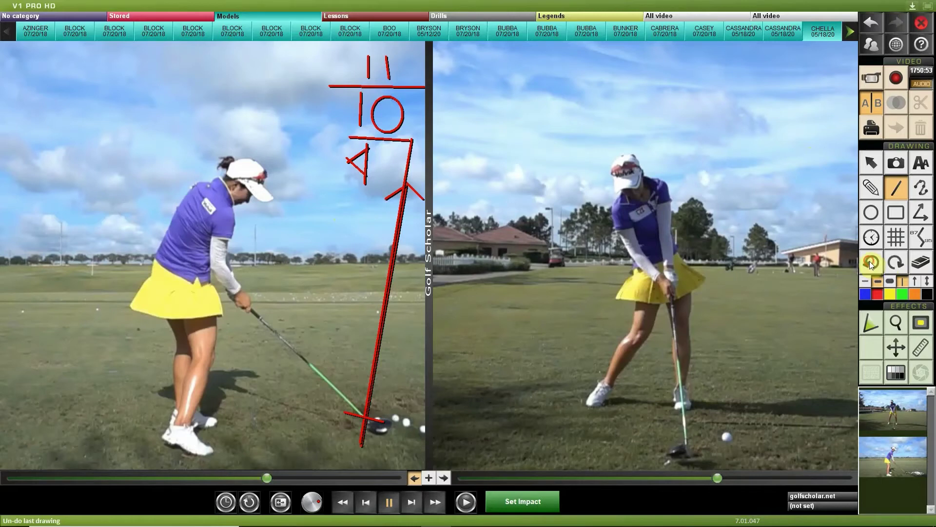
pyautogui.click(874, 268)
pyautogui.click(878, 272)
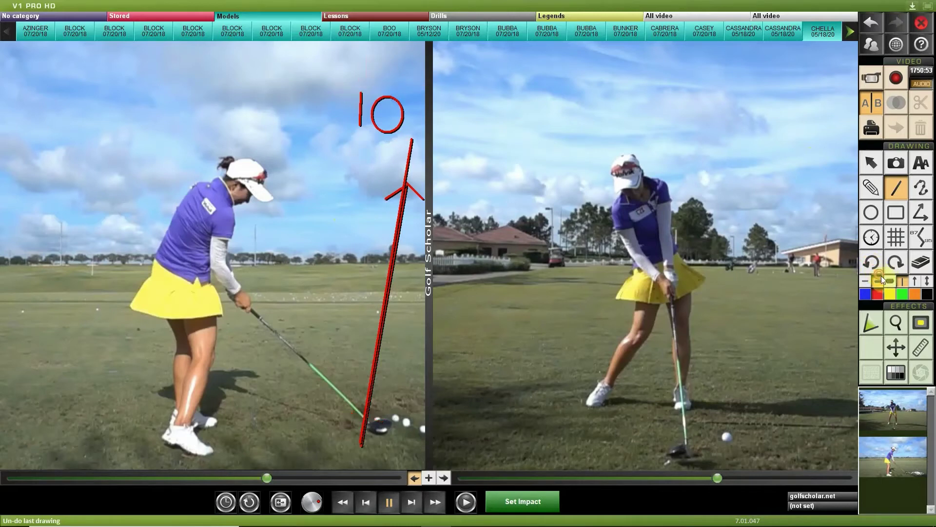
pyautogui.click(881, 275)
pyautogui.click(880, 276)
pyautogui.click(880, 275)
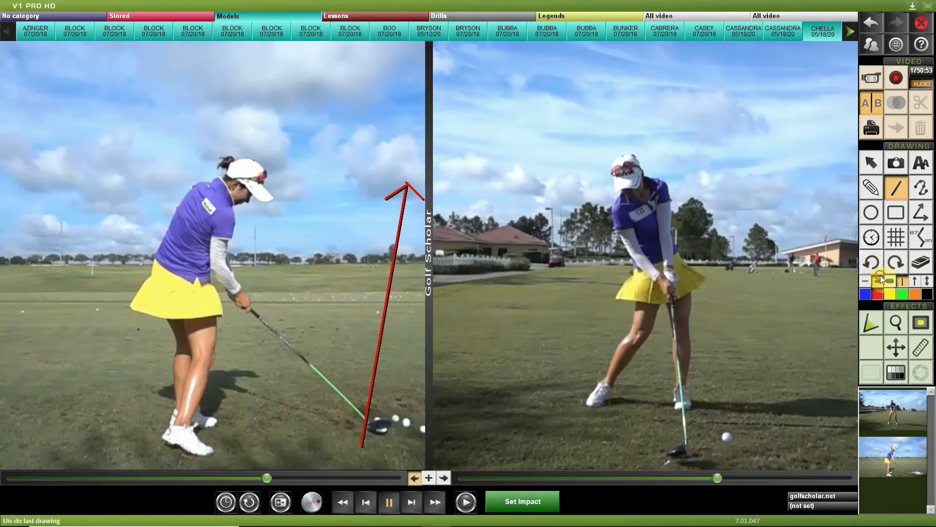
# Switch to the TrackMan data chart and back to V1 Pro, and clear the rest of the arrow from the down-the-line video
pyautogui.click(911, 8)
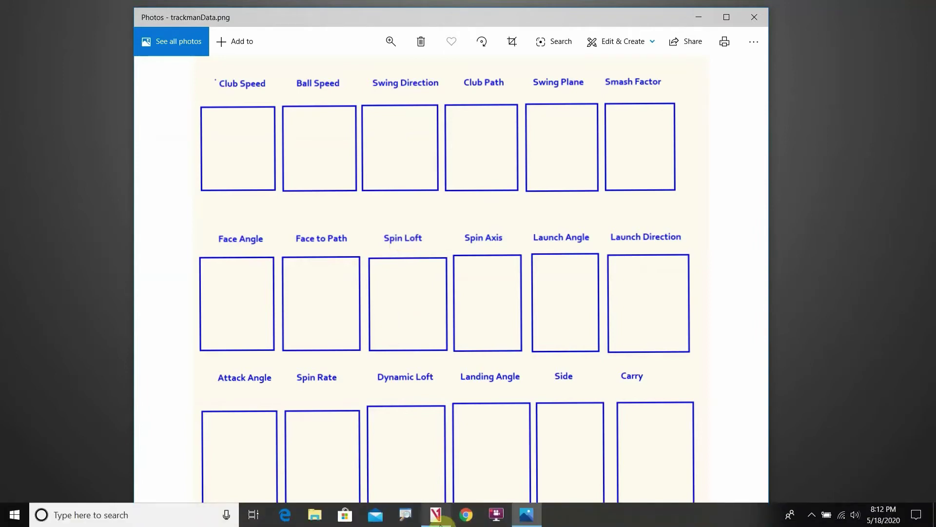
pyautogui.click(435, 515)
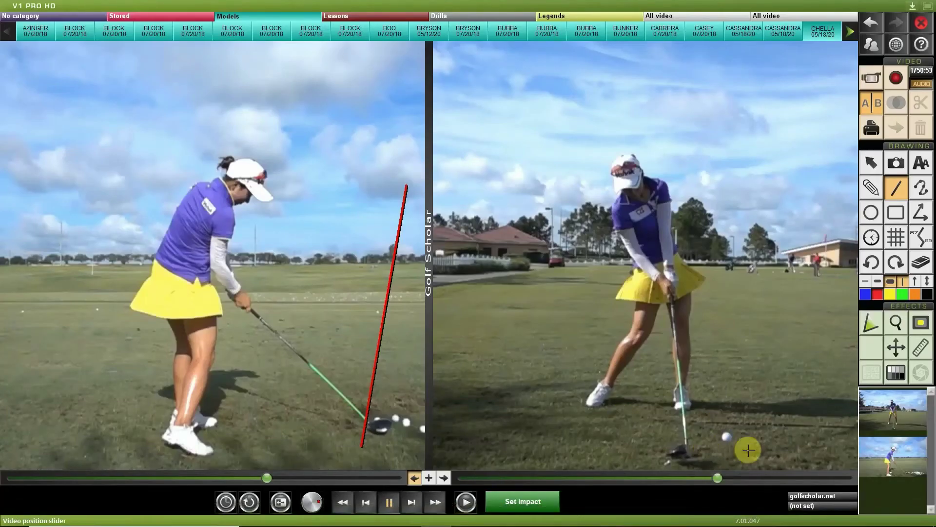
pyautogui.click(871, 262)
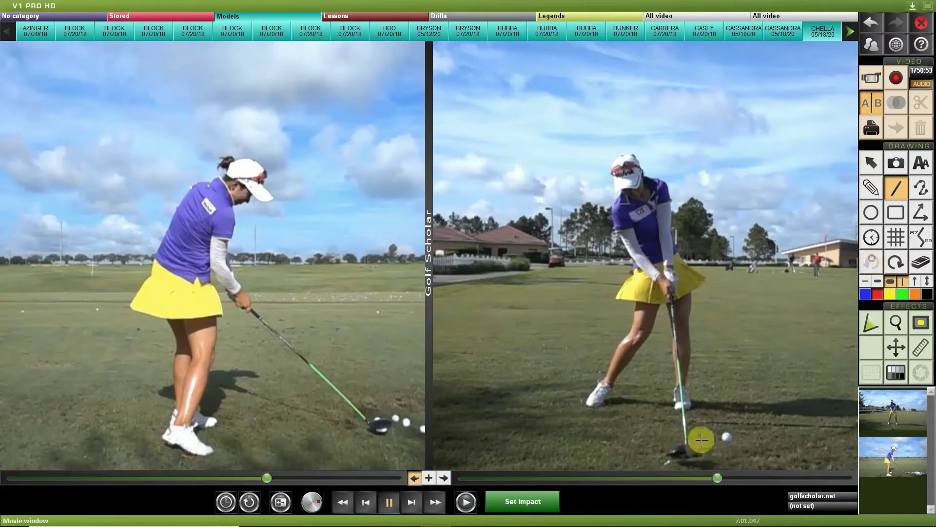
# Rewind the face-on video to address and trace the club from the hands to the clubhead, adding a short clubface line tilted about 80°
pyautogui.click(717, 479)
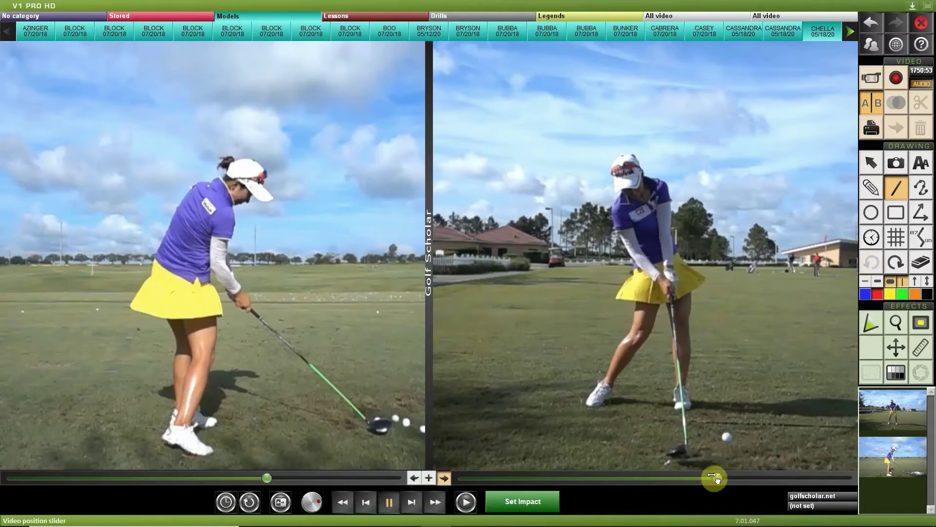
pyautogui.moveTo(715, 479); pyautogui.dragTo(415, 480)
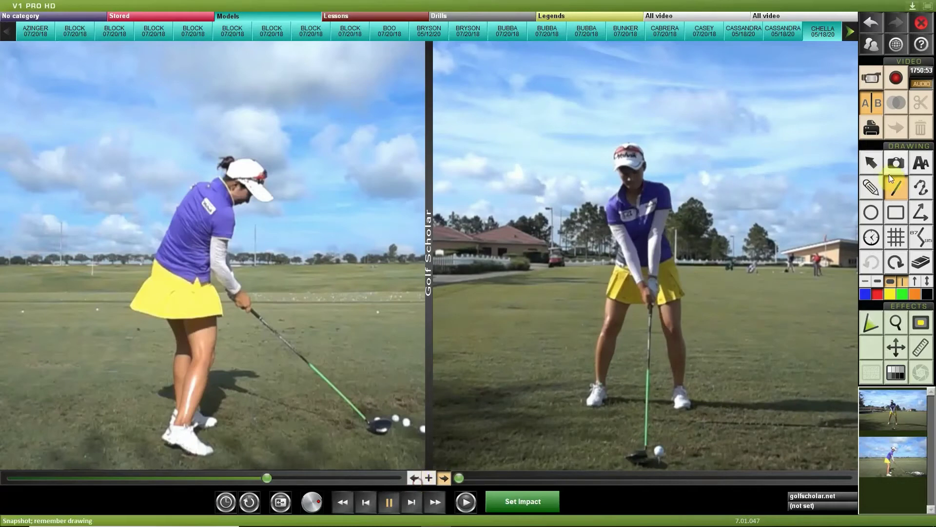
pyautogui.moveTo(645, 445); pyautogui.dragTo(650, 293)
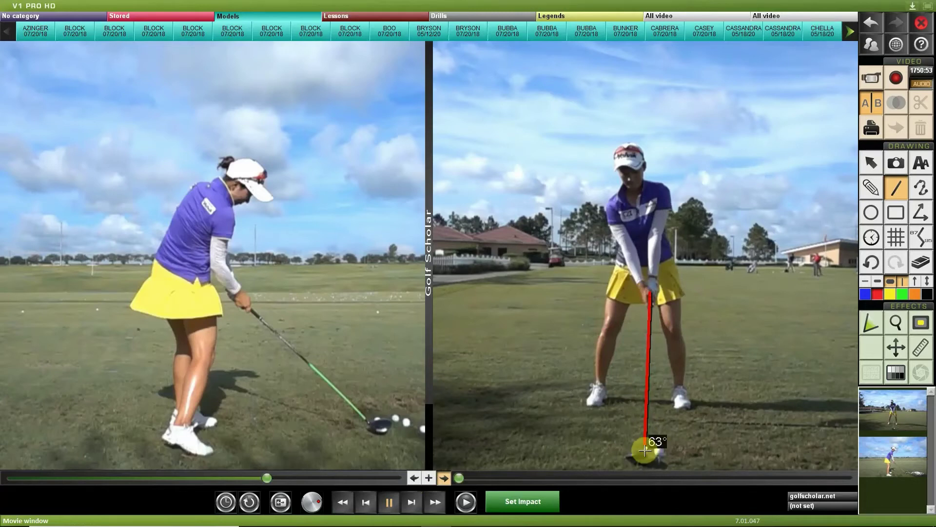
pyautogui.moveTo(646, 447); pyautogui.dragTo(649, 462)
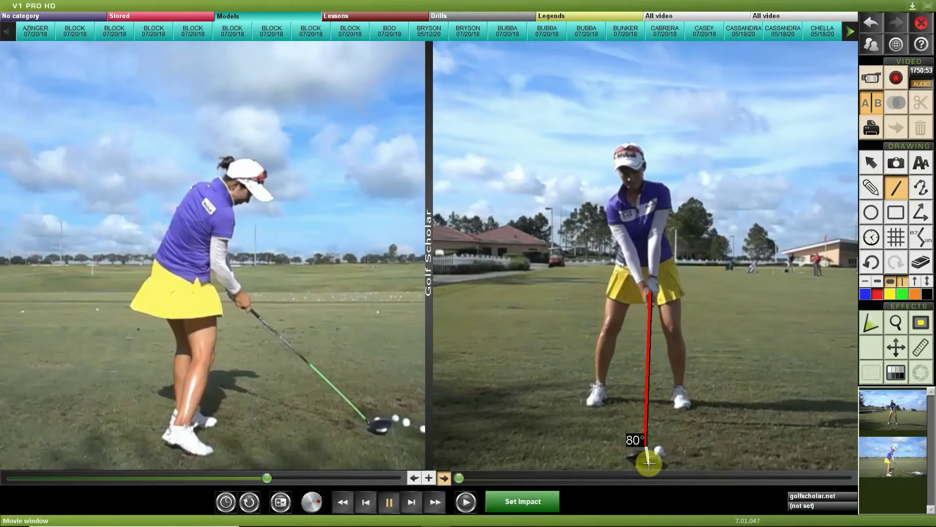
pyautogui.moveTo(648, 462); pyautogui.dragTo(649, 462)
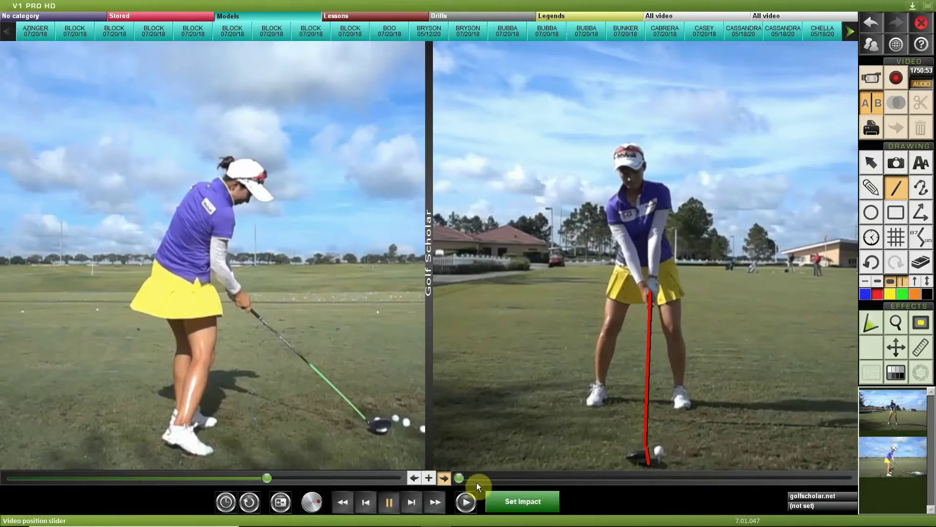
# Advance the face-on video to just past impact, replace the address lines with one tracing the shaft, and undo it
pyautogui.moveTo(461, 476); pyautogui.dragTo(722, 511)
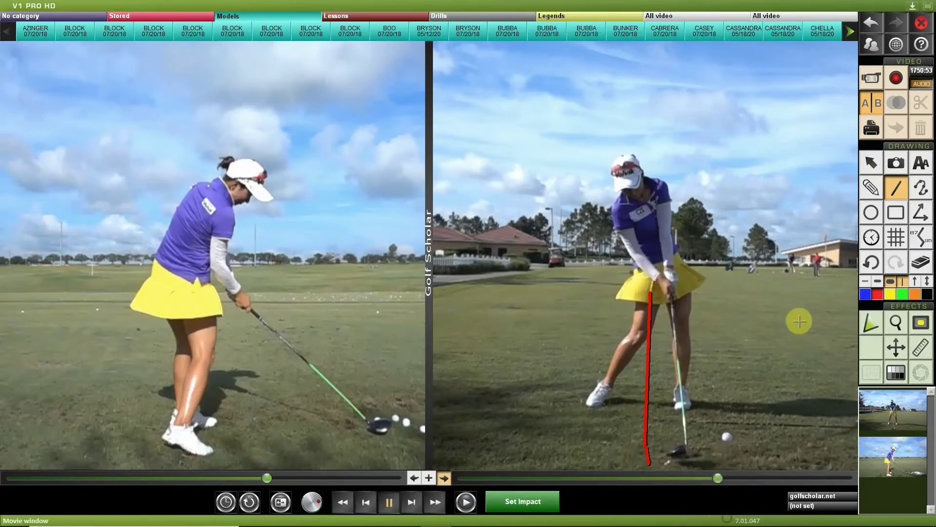
pyautogui.click(876, 263)
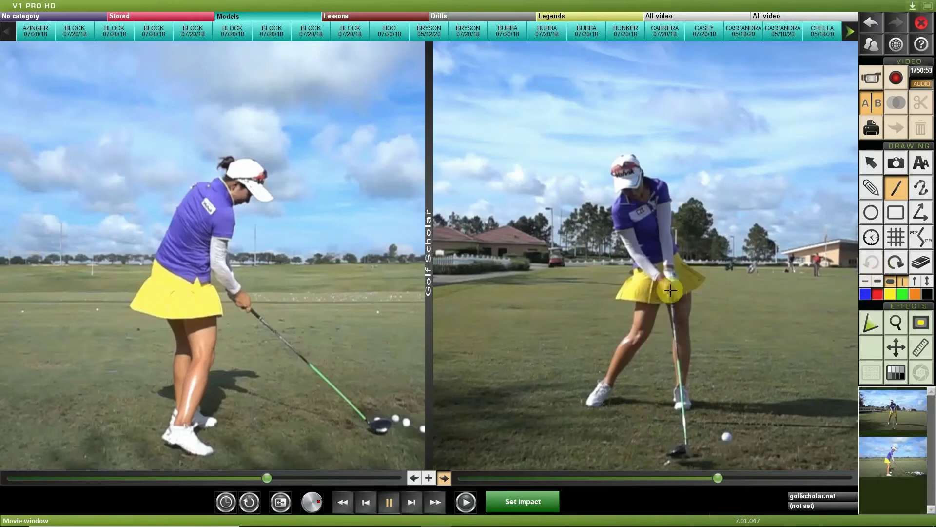
pyautogui.moveTo(670, 288)
pyautogui.mouseDown()
pyautogui.moveTo(690, 462)
pyautogui.moveTo(685, 437)
pyautogui.mouseUp()
pyautogui.click(868, 267)
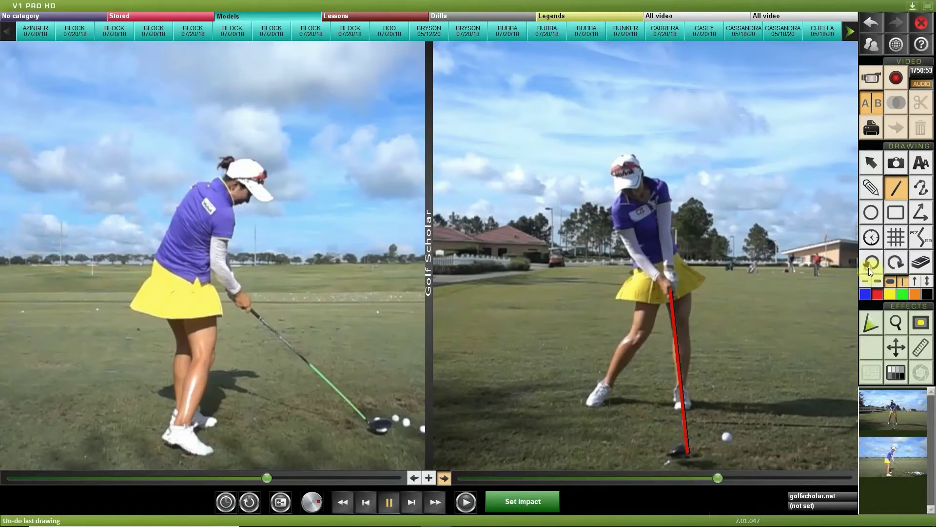
# Move the face-on video back to just before impact and write 10 in the sky with a short line and an oval
pyautogui.click(713, 477)
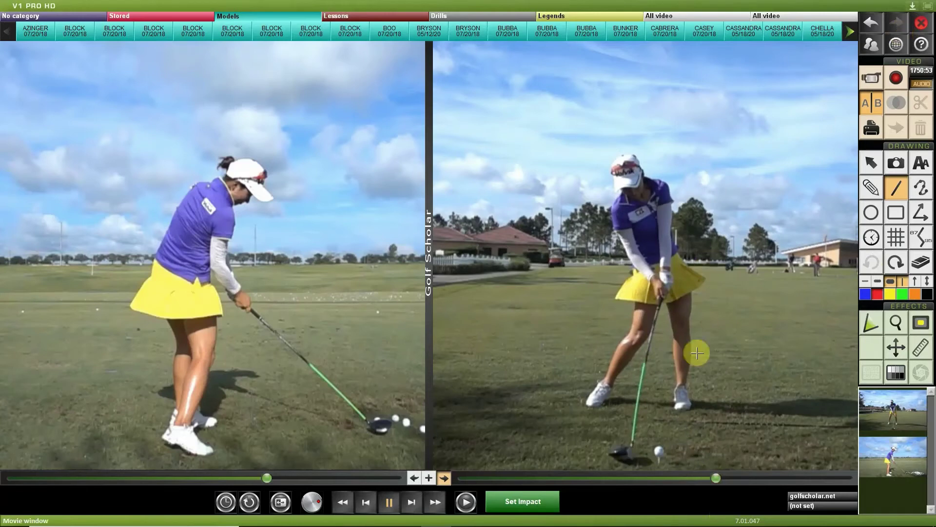
pyautogui.moveTo(541, 91); pyautogui.dragTo(538, 133)
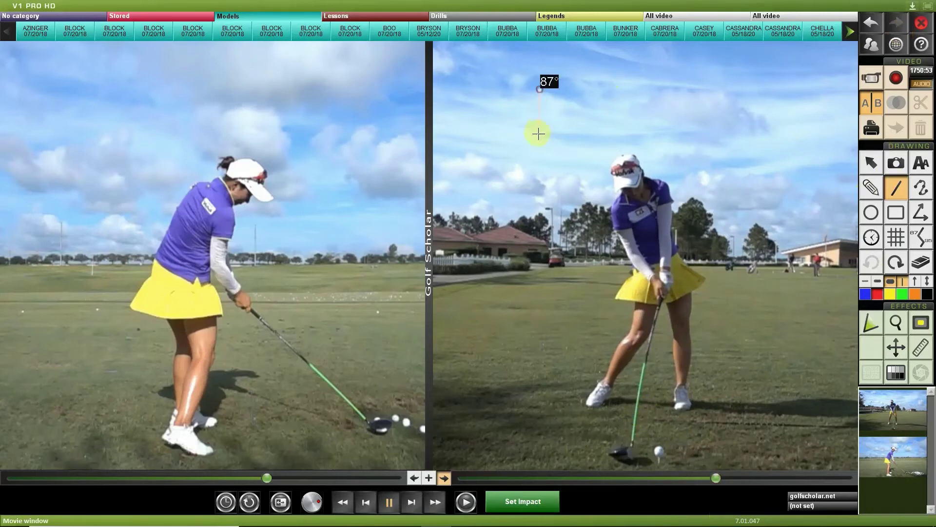
pyautogui.click(871, 213)
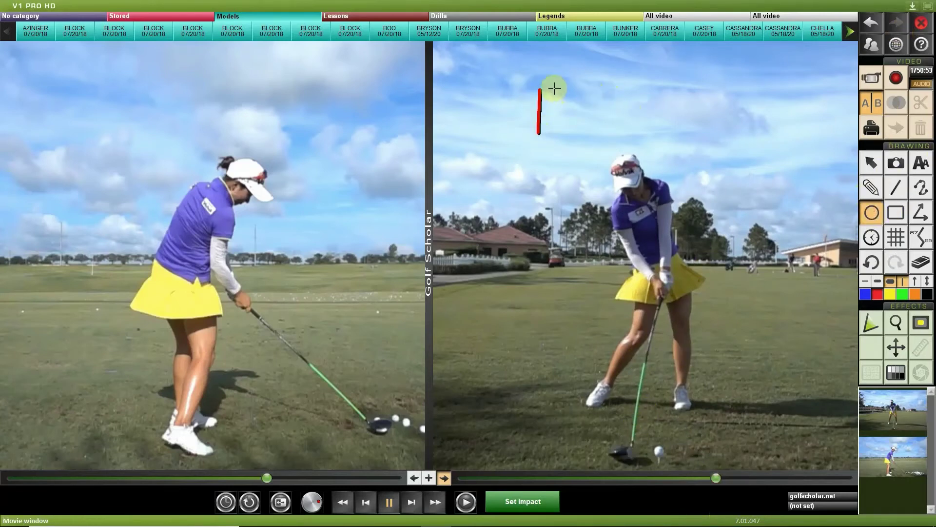
pyautogui.moveTo(551, 88); pyautogui.dragTo(579, 138)
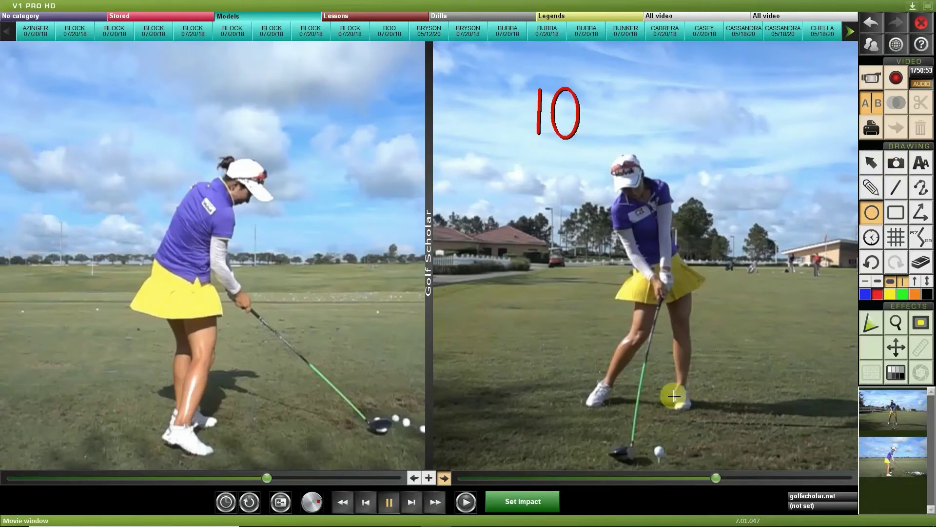
# Advance the face-on video to just past impact and handwrite 14 in the sky below the 10
pyautogui.moveTo(715, 479); pyautogui.dragTo(718, 478)
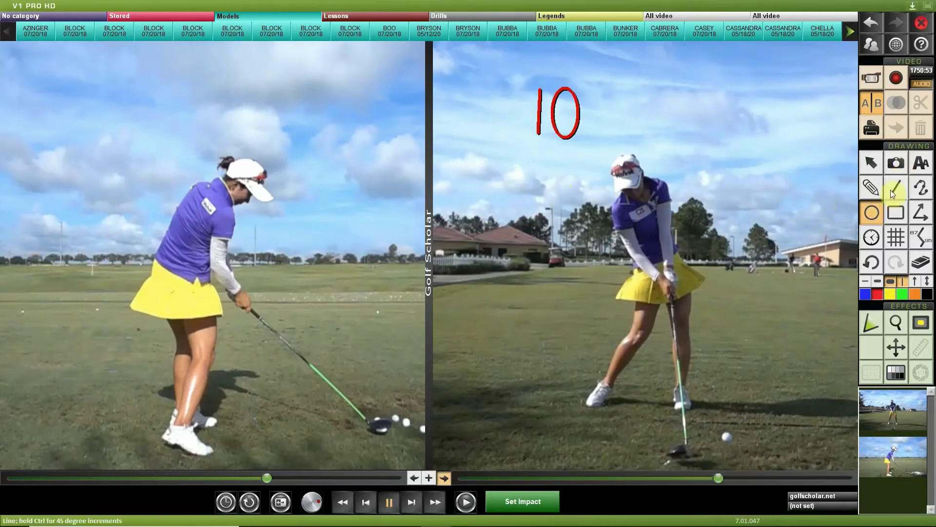
pyautogui.click(872, 188)
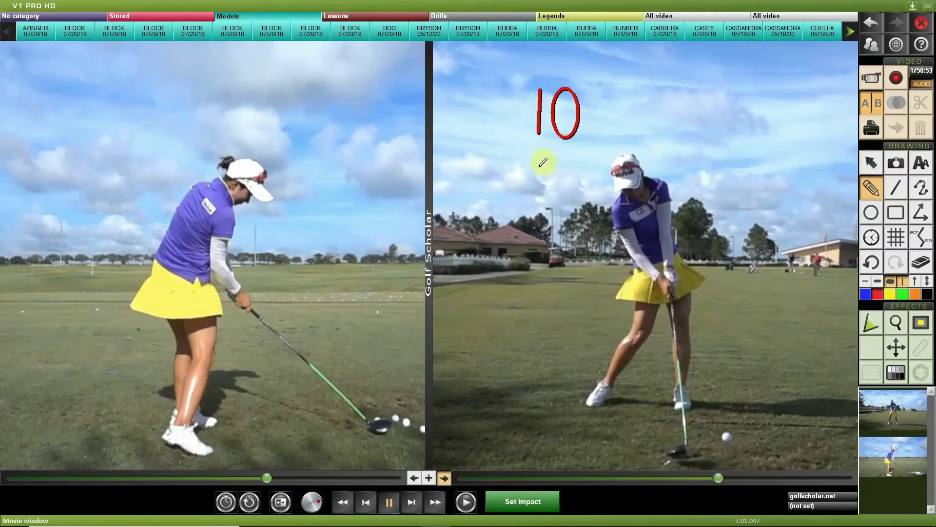
pyautogui.moveTo(540, 166); pyautogui.dragTo(530, 227)
pyautogui.moveTo(546, 171); pyautogui.dragTo(567, 193)
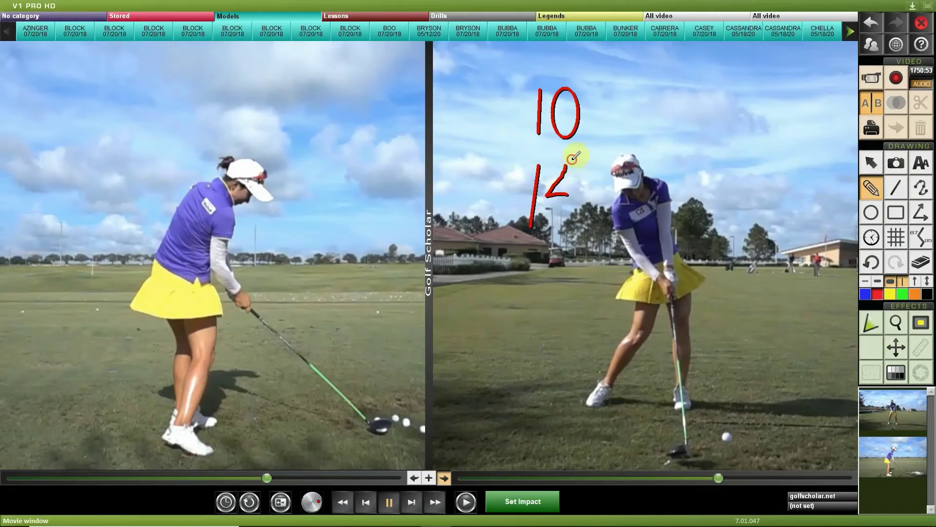
pyautogui.moveTo(576, 159); pyautogui.dragTo(568, 253)
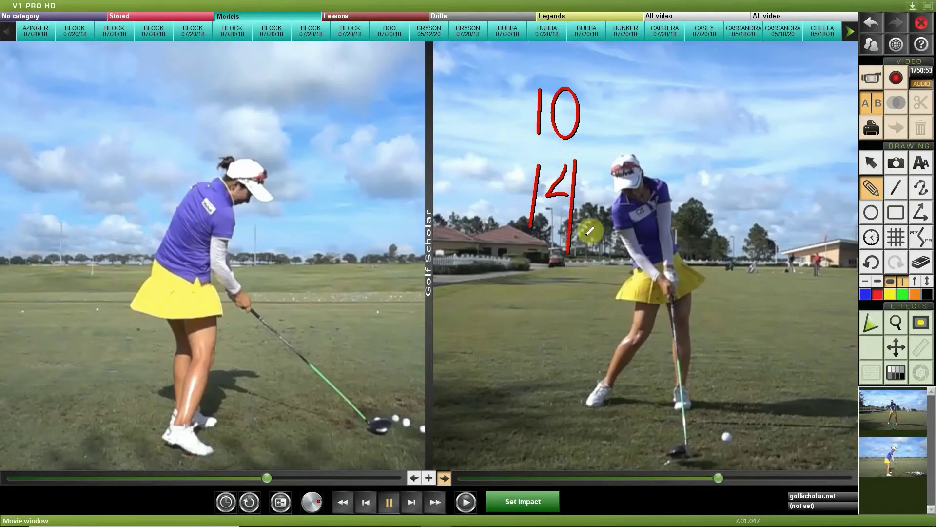
# Switch to the TrackMan data chart and try to write in the Spin Loft box
pyautogui.click(912, 6)
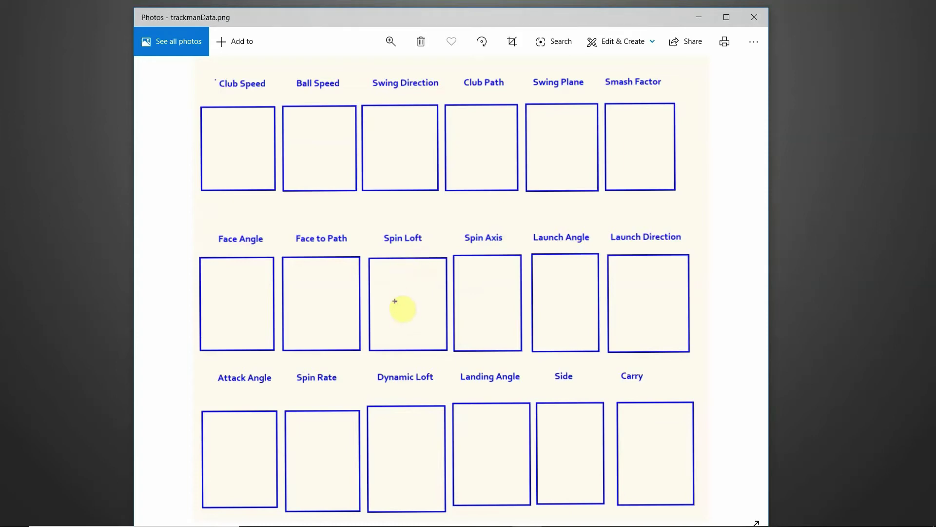
pyautogui.moveTo(391, 295)
pyautogui.mouseDown()
pyautogui.moveTo(391, 314)
pyautogui.moveTo(400, 309)
pyautogui.mouseUp()
pyautogui.moveTo(402, 295); pyautogui.dragTo(402, 315)
pyautogui.press('BackSpace')
pyautogui.press('Escape')
# Enter 1.1L in the Spin Axis box of the chart
pyautogui.click(469, 295)
pyautogui.write('1.1')
pyautogui.write('K')
pyautogui.press('BackSpace')
pyautogui.write('L')
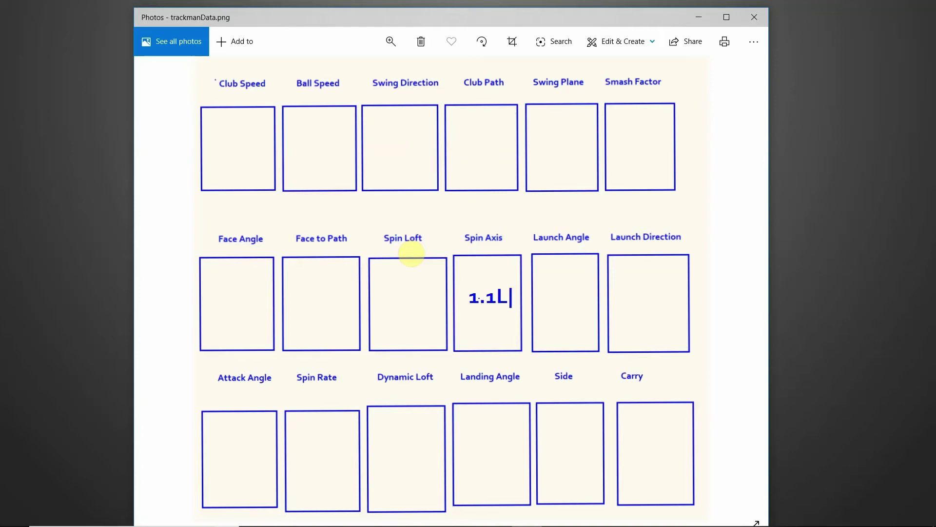
# Replace the Spin Axis entry with -1.1L, and clear it again
pyautogui.press('BackSpace')
pyautogui.press('BackSpace')
pyautogui.press('BackSpace')
pyautogui.press('BackSpace')
pyautogui.write('-1.1L')
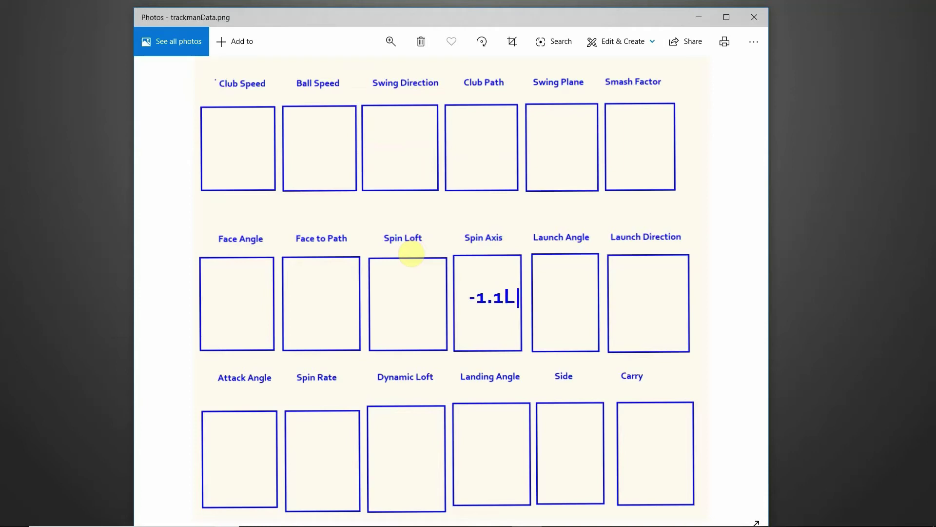
pyautogui.press('BackSpace')
pyautogui.press('BackSpace')
pyautogui.press('BackSpace')
pyautogui.press('BackSpace')
pyautogui.press('BackSpace')
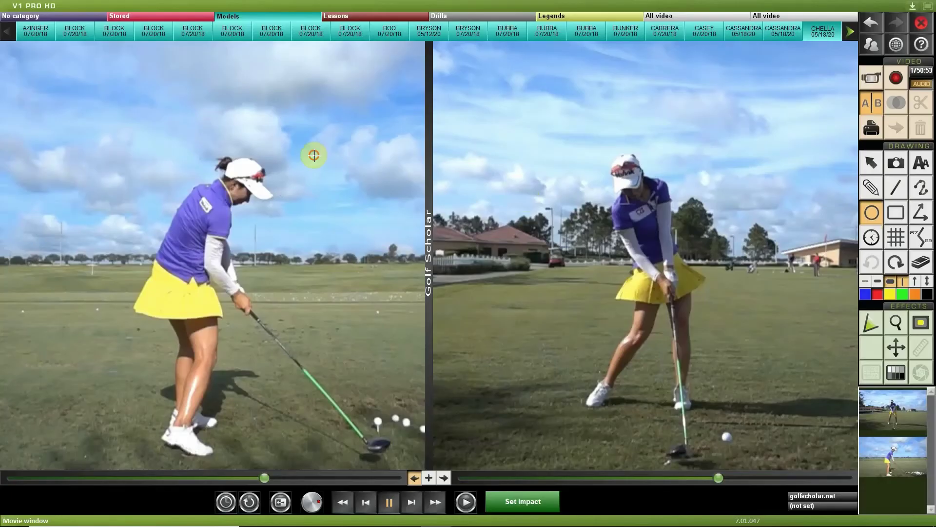
# Draw a circle crossed by slightly tilted horizontal and vertical axes in the down-the-line video's sky, and undo all of it
pyautogui.moveTo(314, 155)
pyautogui.mouseDown()
pyautogui.moveTo(362, 253)
pyautogui.moveTo(408, 278)
pyautogui.moveTo(421, 259)
pyautogui.mouseUp()
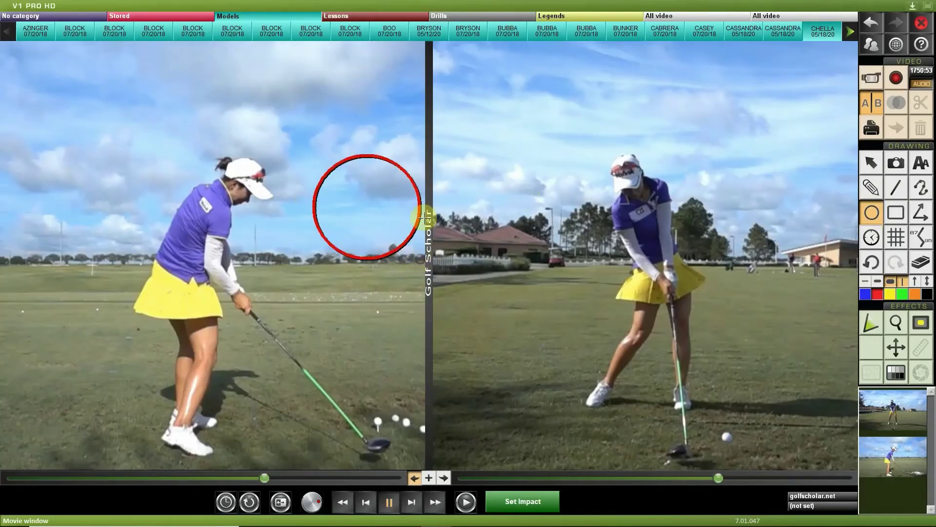
pyautogui.click(871, 187)
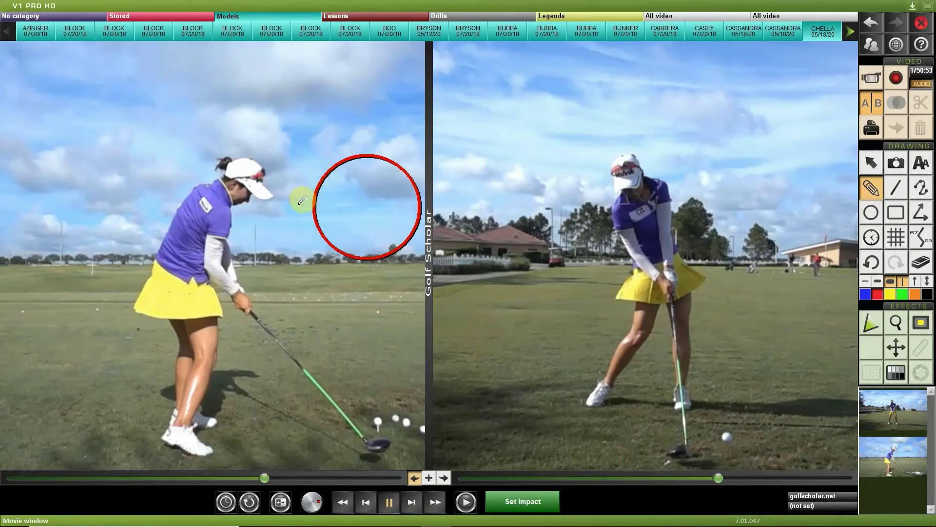
pyautogui.moveTo(302, 200); pyautogui.dragTo(431, 207)
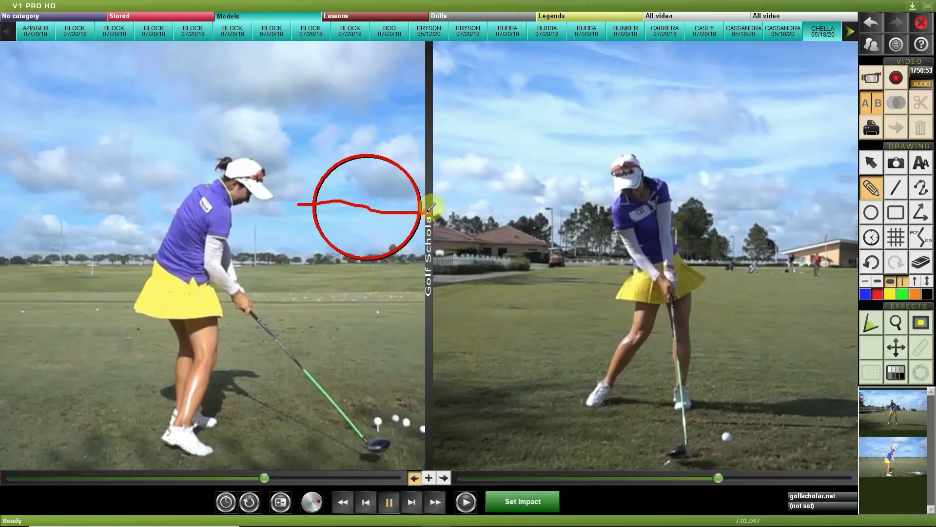
pyautogui.moveTo(369, 129); pyautogui.dragTo(368, 302)
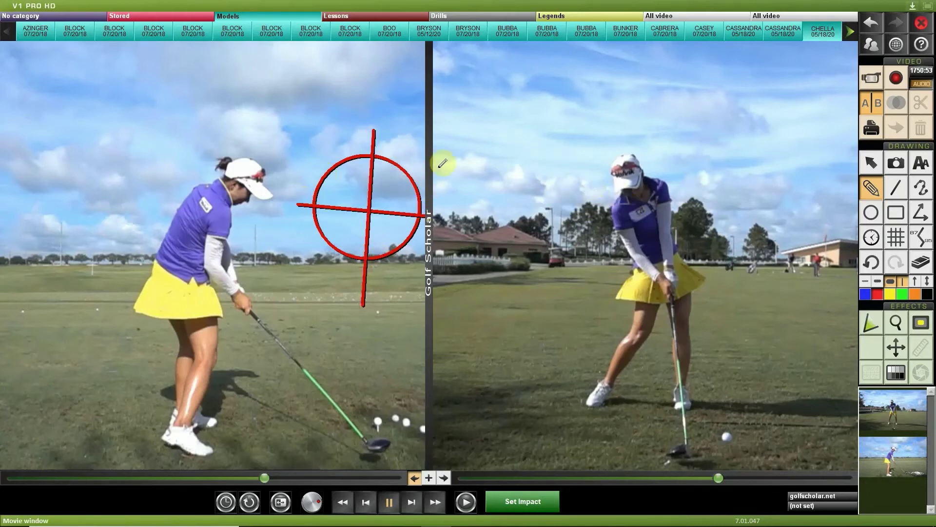
pyautogui.click(872, 264)
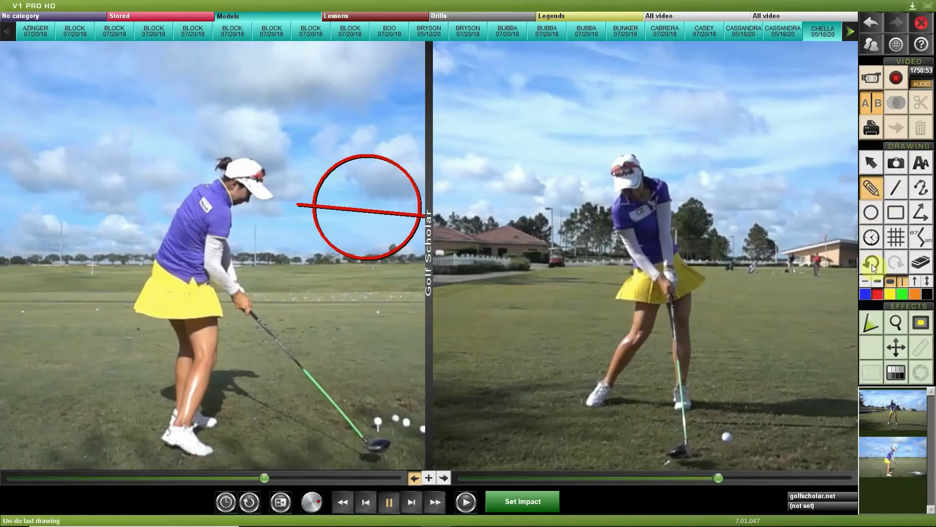
pyautogui.click(872, 264)
pyautogui.click(871, 265)
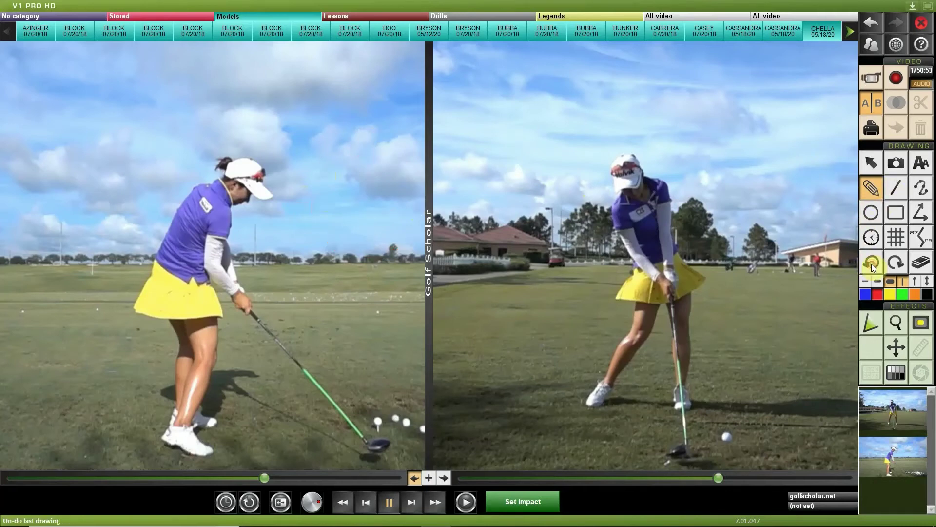
# Draw a smaller circle in the down-the-line video's sky, add two counterclockwise curved arrows around it, and undo the arrows
pyautogui.click(873, 213)
pyautogui.moveTo(310, 165); pyautogui.dragTo(403, 250)
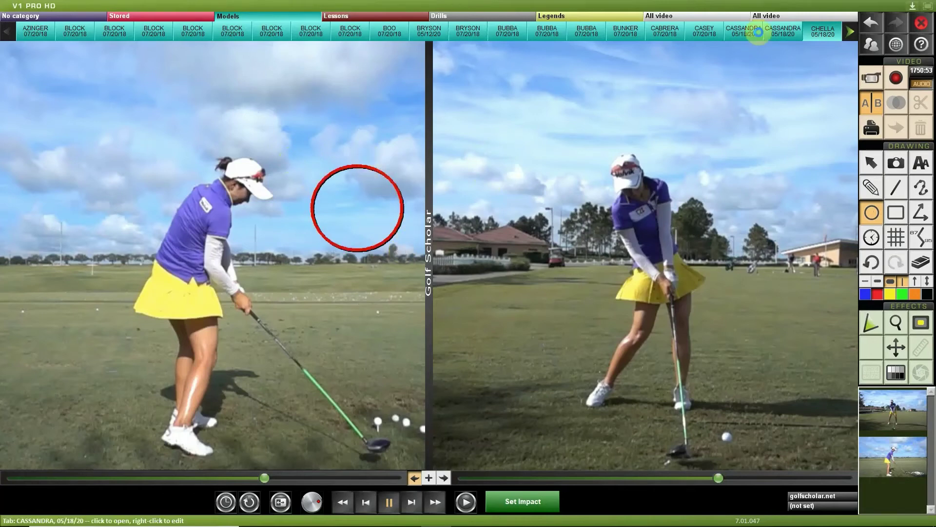
pyautogui.click(873, 190)
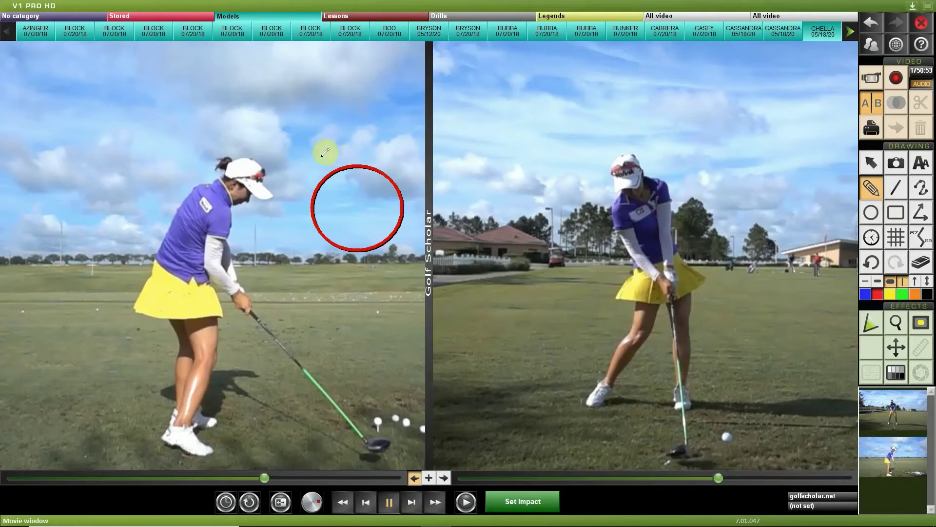
pyautogui.moveTo(320, 156)
pyautogui.mouseDown()
pyautogui.moveTo(296, 194)
pyautogui.moveTo(325, 223)
pyautogui.moveTo(350, 225)
pyautogui.moveTo(322, 234)
pyautogui.moveTo(353, 226)
pyautogui.moveTo(336, 206)
pyautogui.moveTo(384, 219)
pyautogui.moveTo(403, 208)
pyautogui.moveTo(414, 192)
pyautogui.moveTo(399, 157)
pyautogui.moveTo(363, 147)
pyautogui.moveTo(369, 158)
pyautogui.moveTo(361, 142)
pyautogui.moveTo(404, 149)
pyautogui.mouseUp()
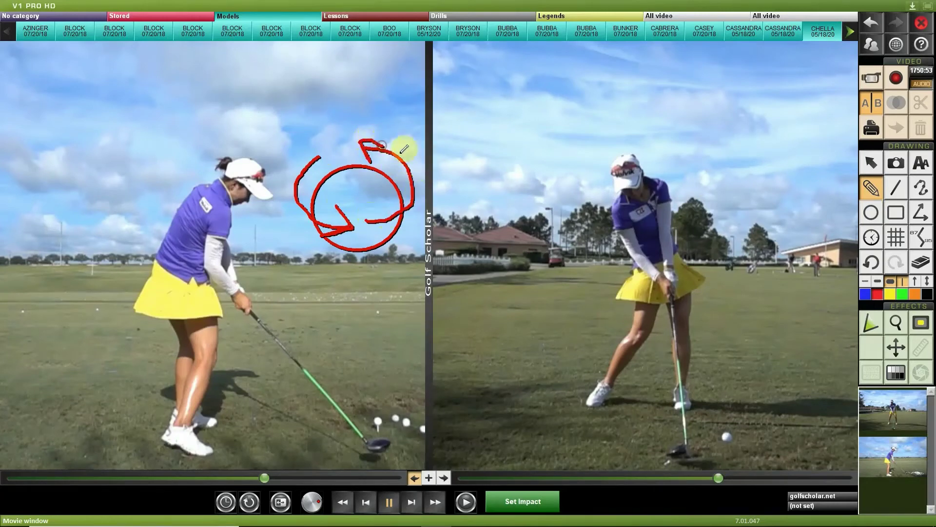
pyautogui.click(871, 262)
pyautogui.click(872, 262)
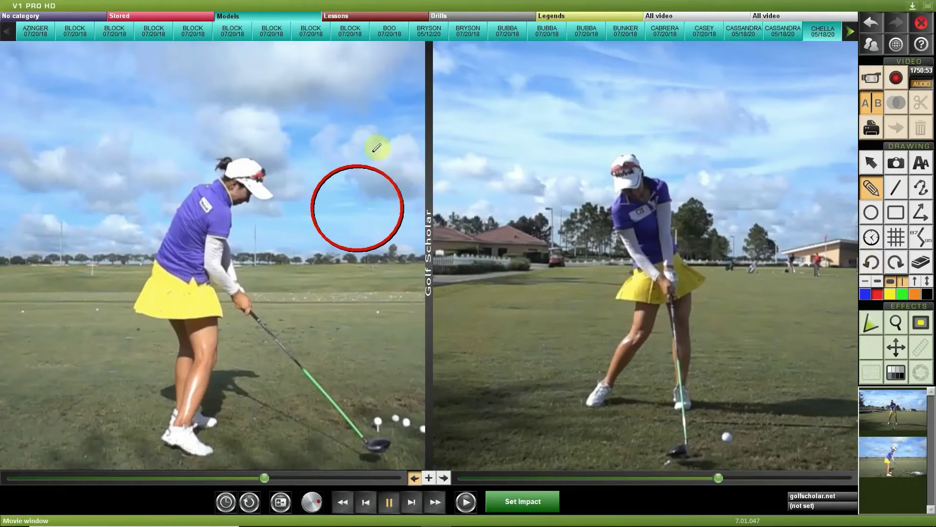
# Draw two clockwise curved arrows around the circle and replace them with vertical looping arrows over and under it
pyautogui.moveTo(374, 153)
pyautogui.mouseDown()
pyautogui.moveTo(409, 176)
pyautogui.moveTo(408, 190)
pyautogui.moveTo(372, 216)
pyautogui.moveTo(353, 216)
pyautogui.moveTo(361, 207)
pyautogui.moveTo(349, 214)
pyautogui.moveTo(380, 230)
pyautogui.mouseUp()
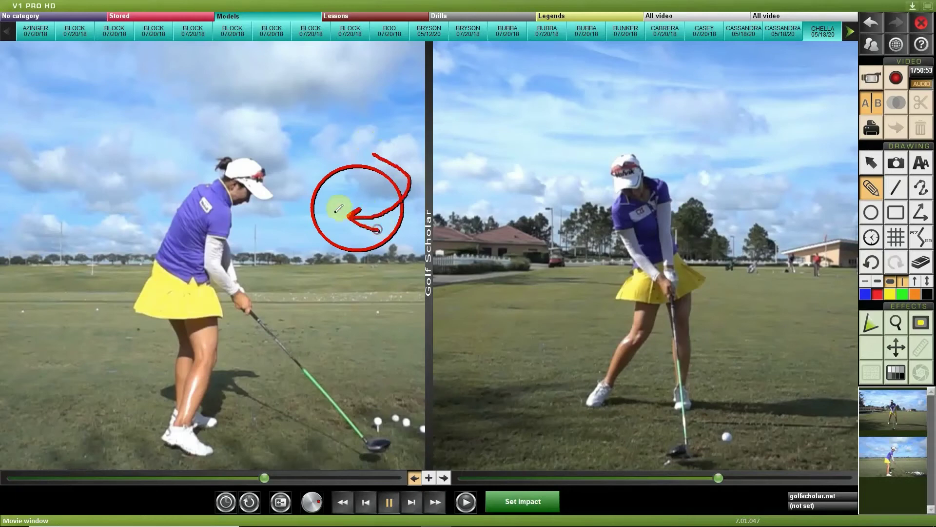
pyautogui.moveTo(320, 207)
pyautogui.mouseDown()
pyautogui.moveTo(306, 193)
pyautogui.moveTo(301, 147)
pyautogui.moveTo(336, 126)
pyautogui.moveTo(306, 130)
pyautogui.moveTo(333, 125)
pyautogui.moveTo(323, 153)
pyautogui.mouseUp()
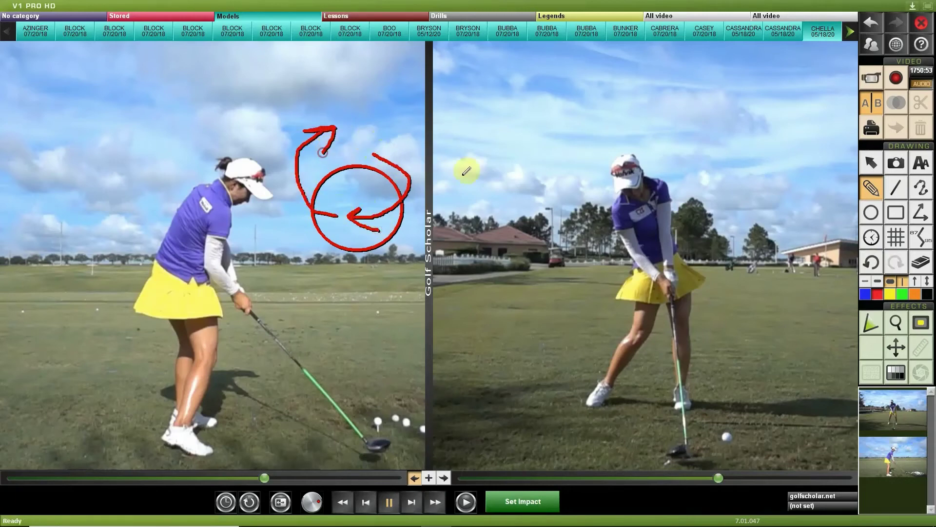
pyautogui.click(869, 262)
pyautogui.click(869, 262)
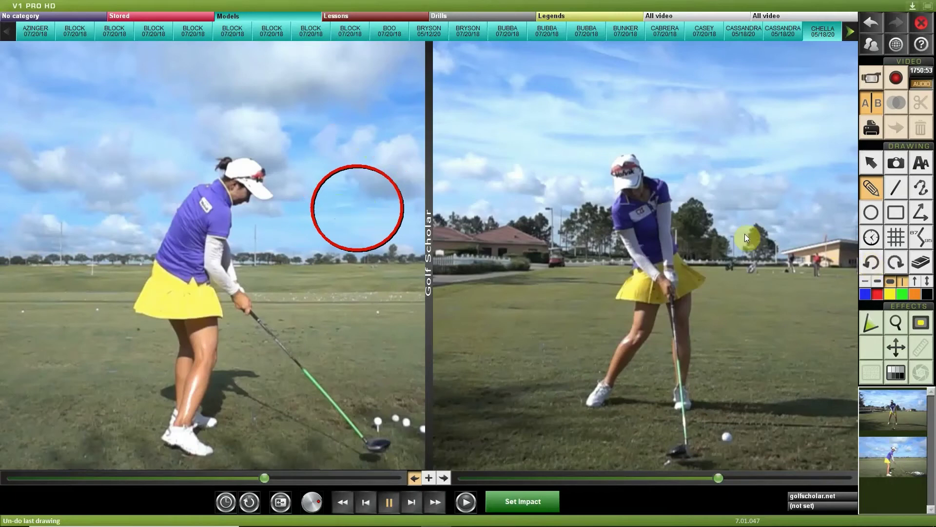
pyautogui.moveTo(346, 145)
pyautogui.mouseDown()
pyautogui.moveTo(338, 222)
pyautogui.moveTo(348, 255)
pyautogui.moveTo(363, 254)
pyautogui.moveTo(367, 216)
pyautogui.moveTo(373, 232)
pyautogui.moveTo(395, 184)
pyautogui.moveTo(385, 129)
pyautogui.moveTo(361, 123)
pyautogui.moveTo(336, 137)
pyautogui.moveTo(327, 189)
pyautogui.moveTo(317, 167)
pyautogui.moveTo(324, 191)
pyautogui.mouseUp()
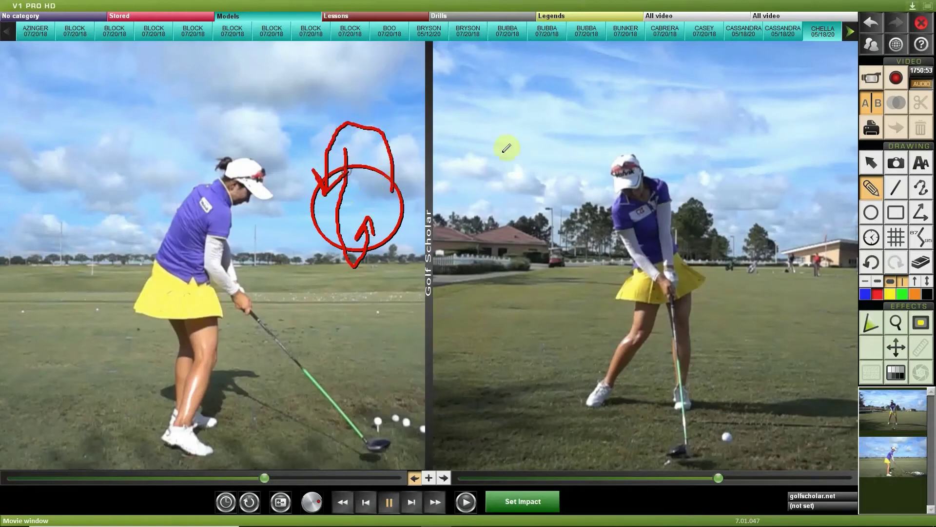
# Switch to the TrackMan data chart and enter 10.5 in the Launch Angle box
pyautogui.click(910, 7)
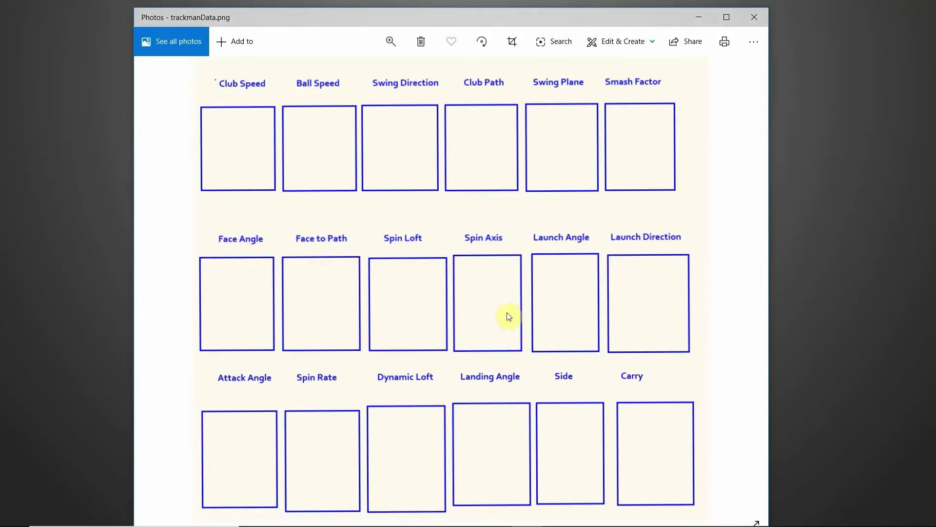
pyautogui.click(491, 308)
pyautogui.write('10.5')
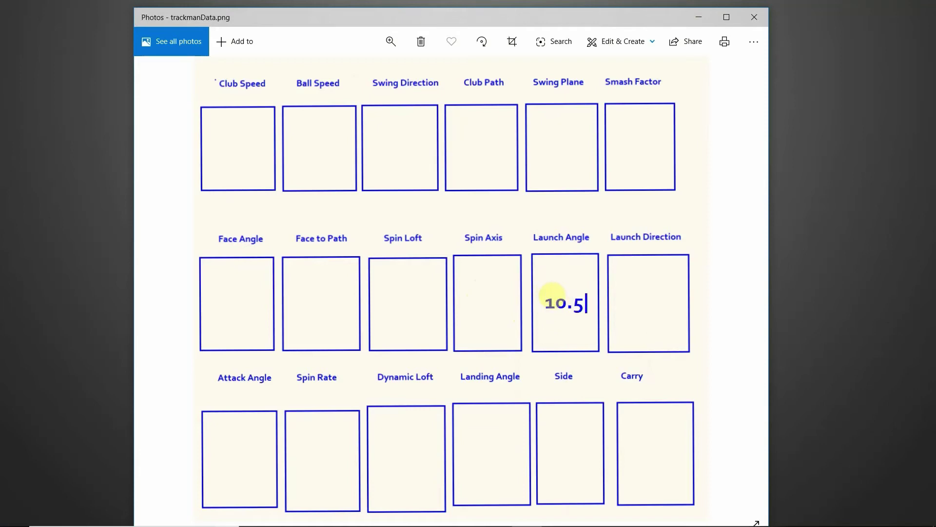
# Replace the Launch Angle entry with 12.3, and clear it from the chart
pyautogui.press('BackSpace')
pyautogui.press('BackSpace')
pyautogui.press('BackSpace')
pyautogui.press('BackSpace')
pyautogui.write('12.3')
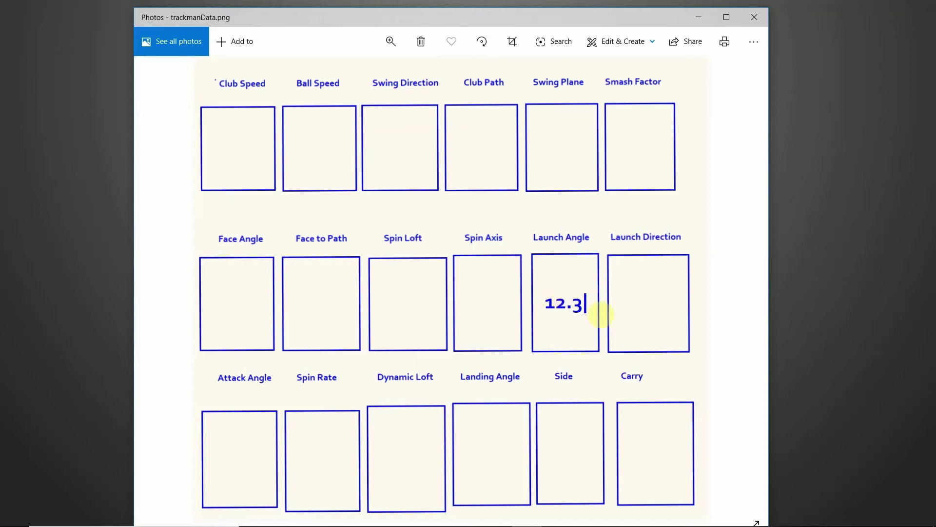
pyautogui.click(441, 482)
pyautogui.press('Escape')
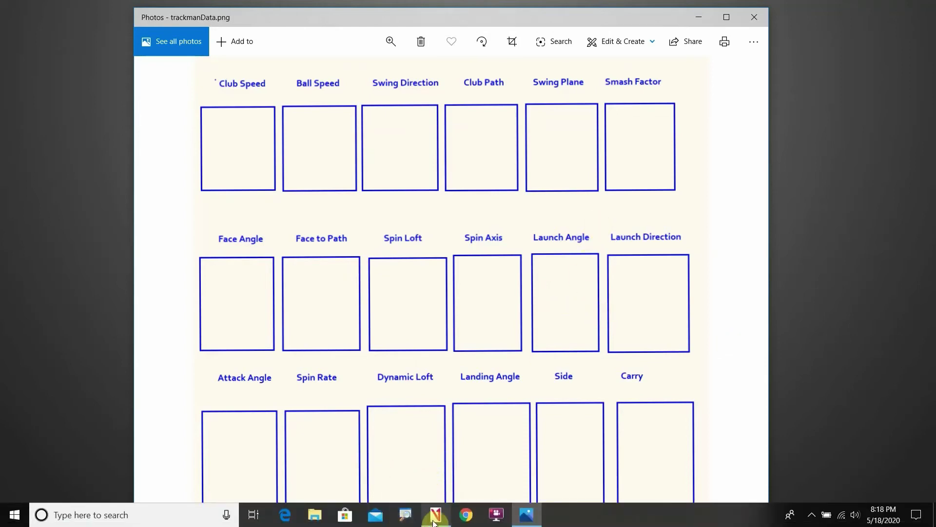
# Return to V1 Pro, advance the face-on video slightly past impact, and draw a nearly horizontal line from the clubhead toward the target
pyautogui.click(434, 518)
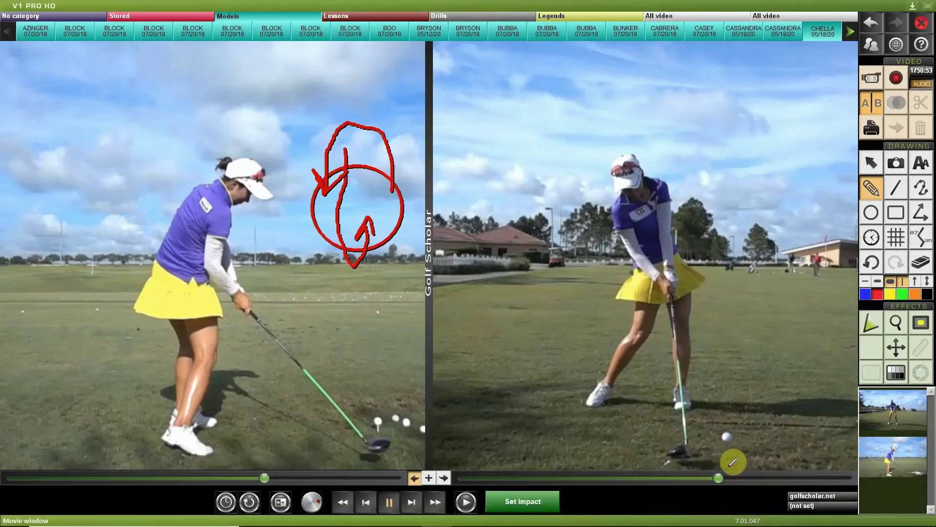
pyautogui.moveTo(719, 478)
pyautogui.mouseDown()
pyautogui.moveTo(711, 478)
pyautogui.moveTo(718, 478)
pyautogui.mouseUp()
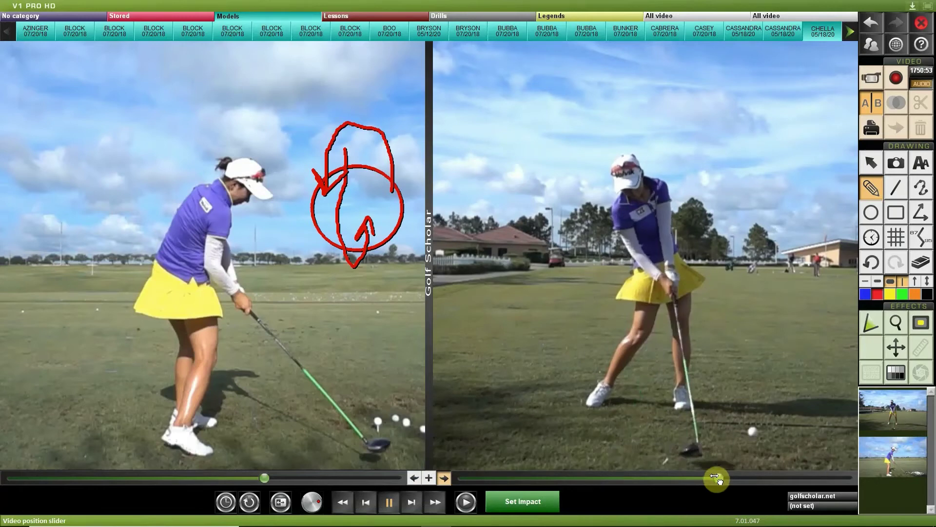
pyautogui.click(896, 188)
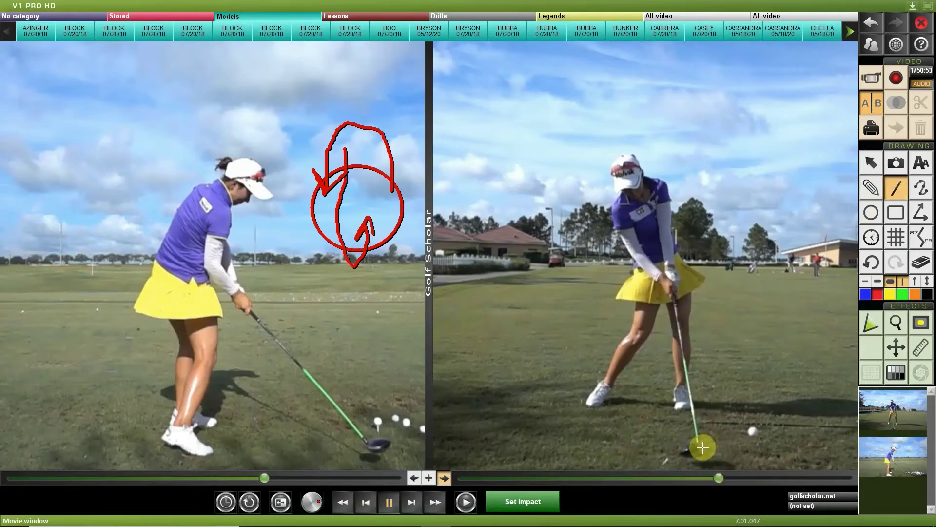
pyautogui.moveTo(703, 446); pyautogui.dragTo(758, 445)
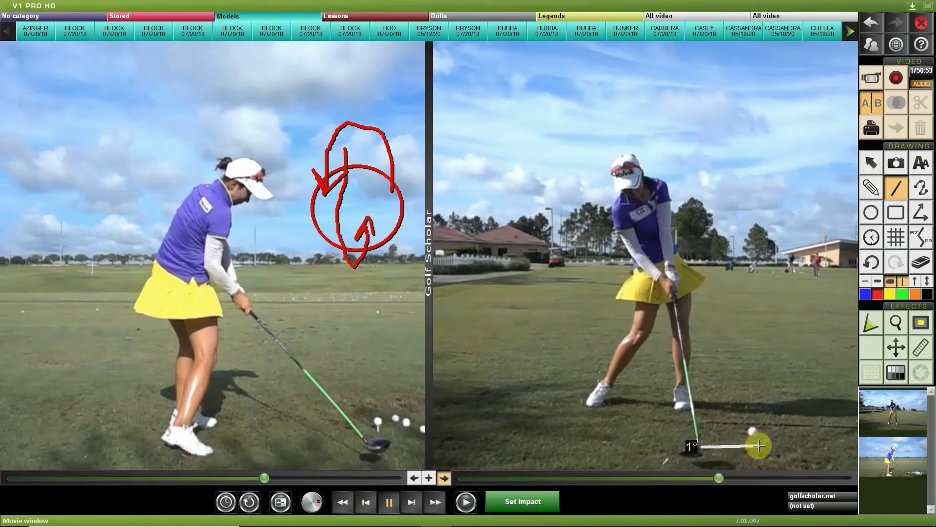
# Add a short arrow from the clubhead toward the ball and a tall vertical arrow, and undo the face-on drawings
pyautogui.moveTo(759, 445); pyautogui.dragTo(703, 450)
pyautogui.moveTo(703, 450); pyautogui.dragTo(698, 149)
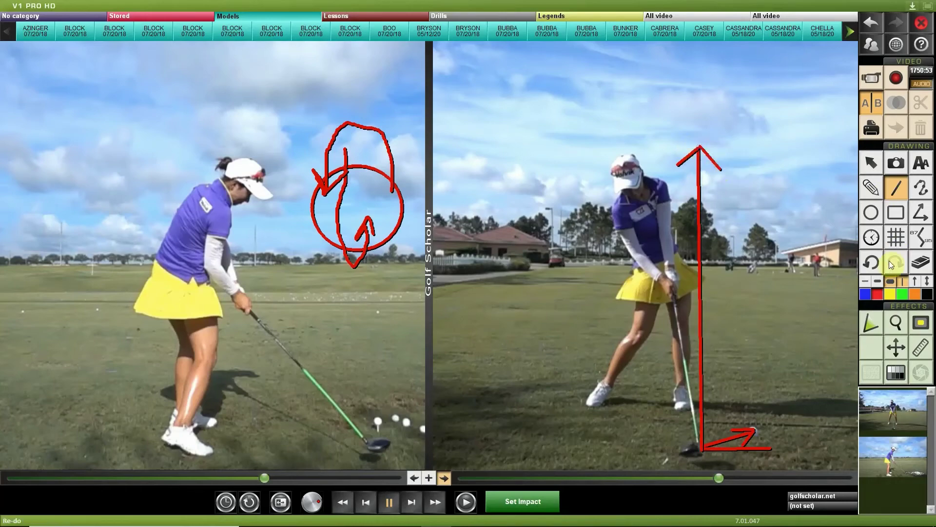
pyautogui.click(873, 258)
pyautogui.click(874, 259)
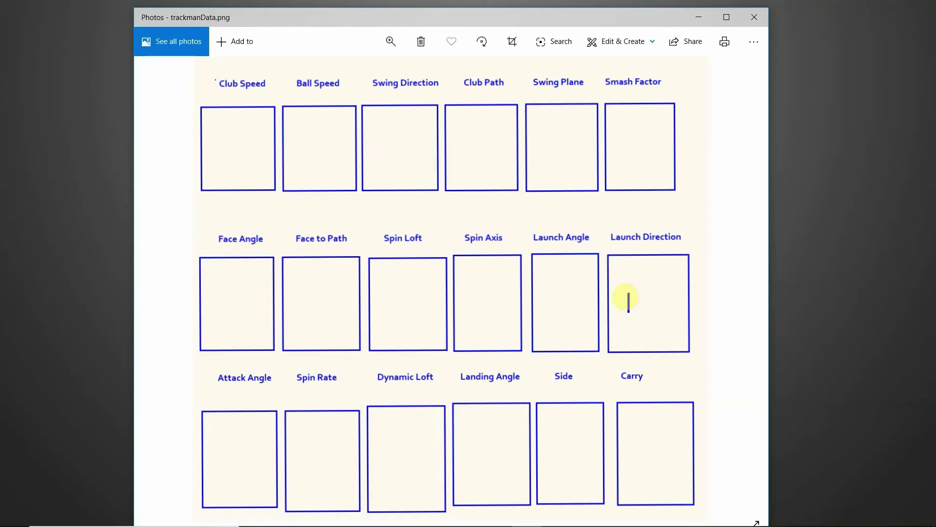
# Enter 4.4R in the chart's Launch Direction box, clear it, and switch back to V1 Pro
pyautogui.write('4.4R')
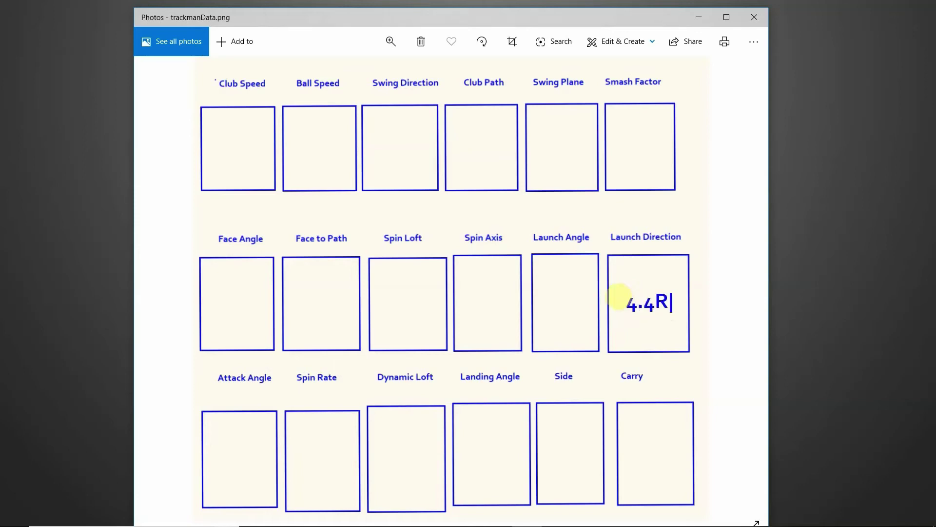
pyautogui.press('BackSpace')
pyautogui.press('BackSpace')
pyautogui.press('BackSpace')
pyautogui.press('BackSpace')
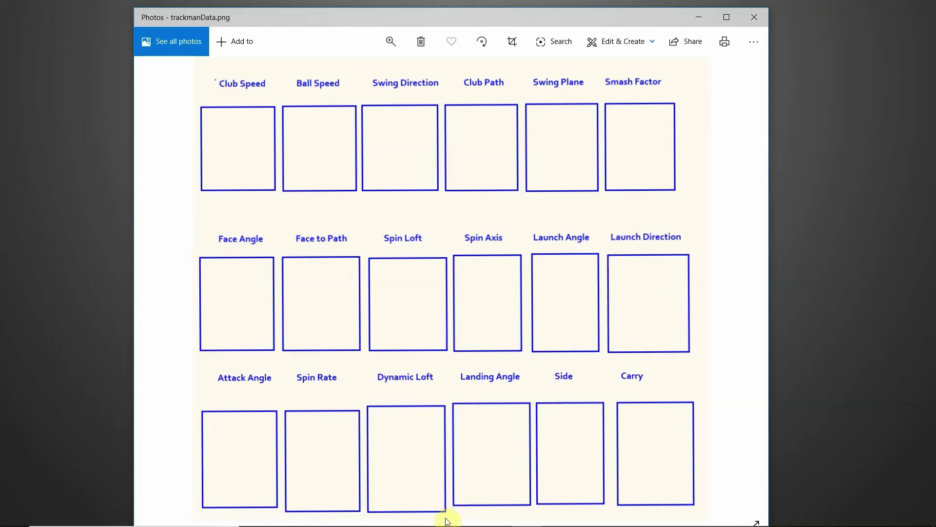
pyautogui.click(429, 516)
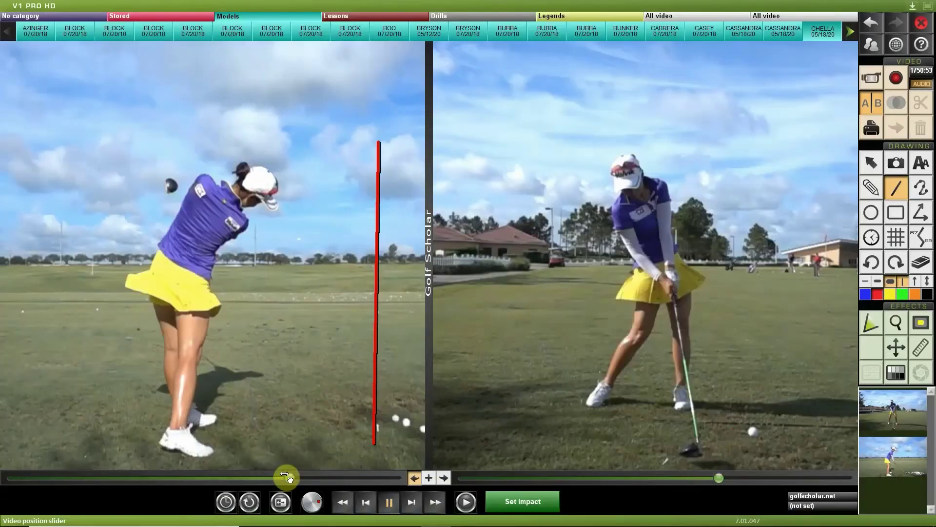
# Redraw the vertical line from the ball at address in the down-the-line video, and add an arrow angling right from the clubhead just after impact
pyautogui.moveTo(287, 477); pyautogui.dragTo(5, 447)
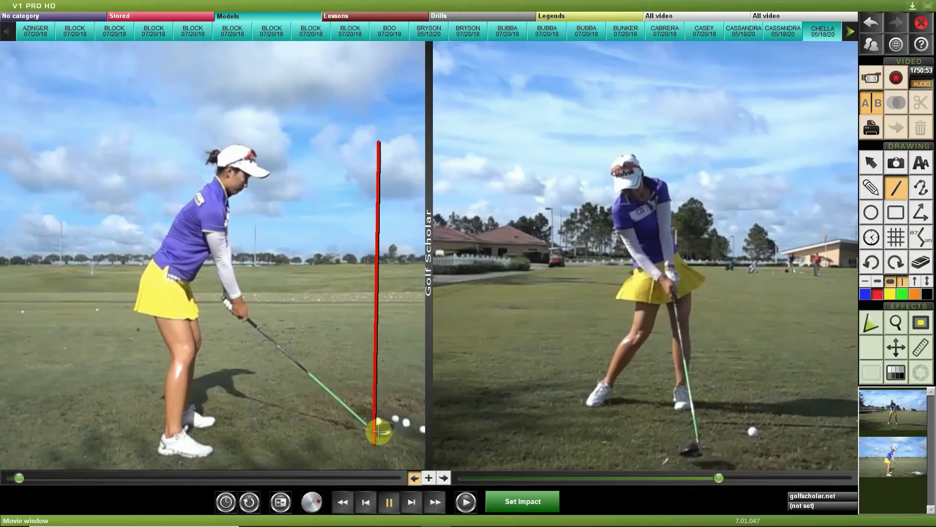
pyautogui.moveTo(376, 437)
pyautogui.mouseDown()
pyautogui.moveTo(367, 273)
pyautogui.moveTo(389, 138)
pyautogui.moveTo(379, 119)
pyautogui.mouseUp()
pyautogui.moveTo(20, 476); pyautogui.dragTo(276, 512)
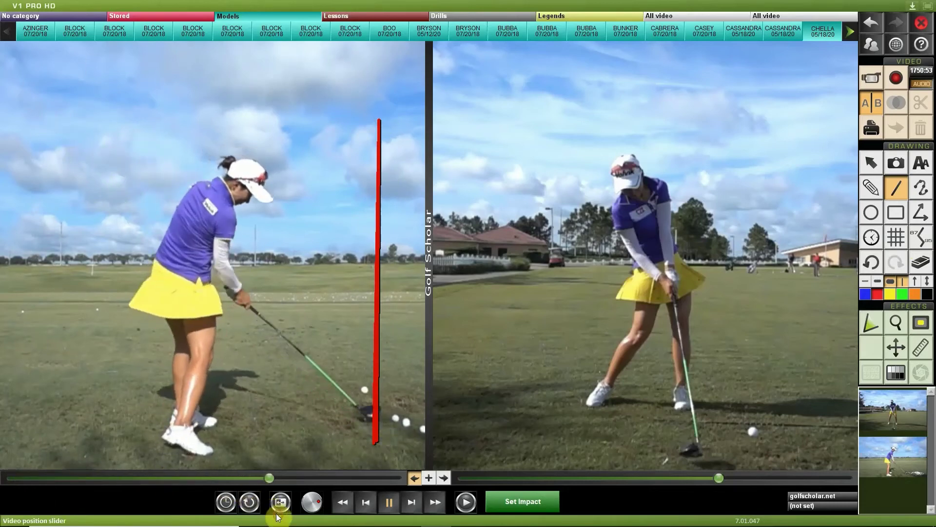
pyautogui.moveTo(372, 410)
pyautogui.mouseDown()
pyautogui.moveTo(359, 390)
pyautogui.moveTo(407, 356)
pyautogui.mouseUp()
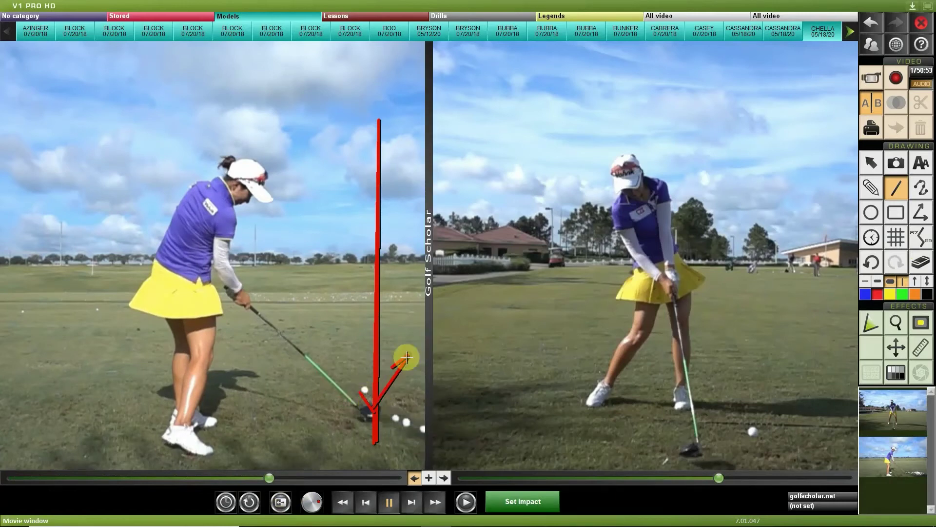
# Undo the down-the-line drawings and switch to the TrackMan data chart
pyautogui.click(877, 266)
pyautogui.click(876, 267)
pyautogui.click(876, 266)
pyautogui.click(876, 266)
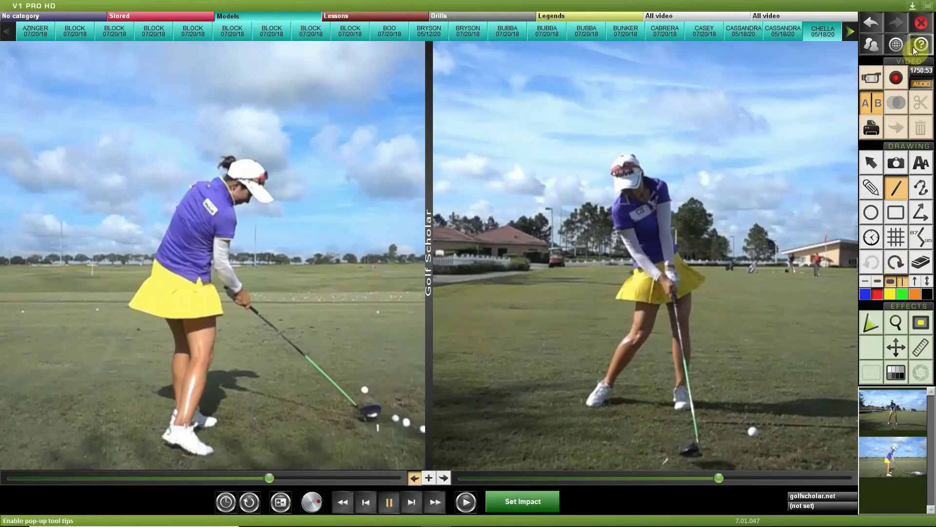
pyautogui.click(912, 8)
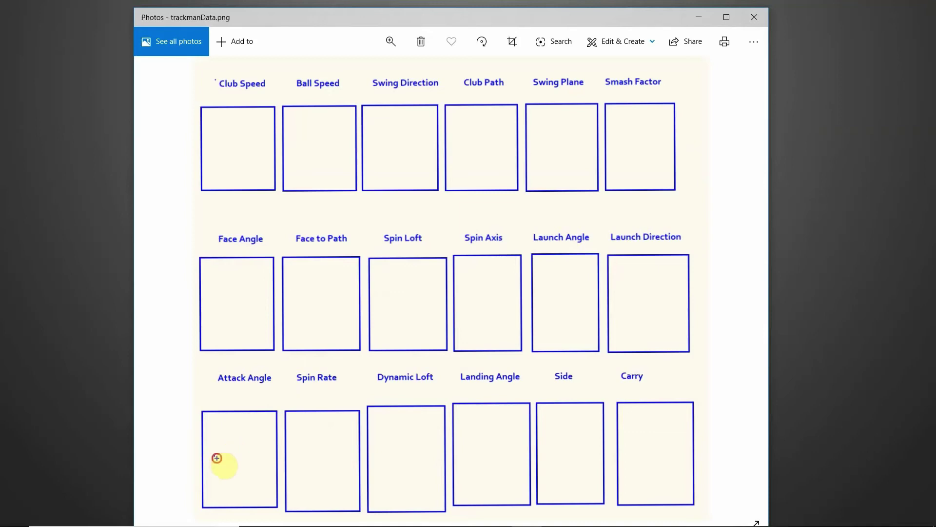
# Enter a value in the chart's Attack Angle box, clear it, and return to V1 Pro
pyautogui.write('1')
pyautogui.press('BackSpace')
pyautogui.press('BackSpace')
pyautogui.press('BackSpace')
pyautogui.click(375, 478)
pyautogui.click(435, 518)
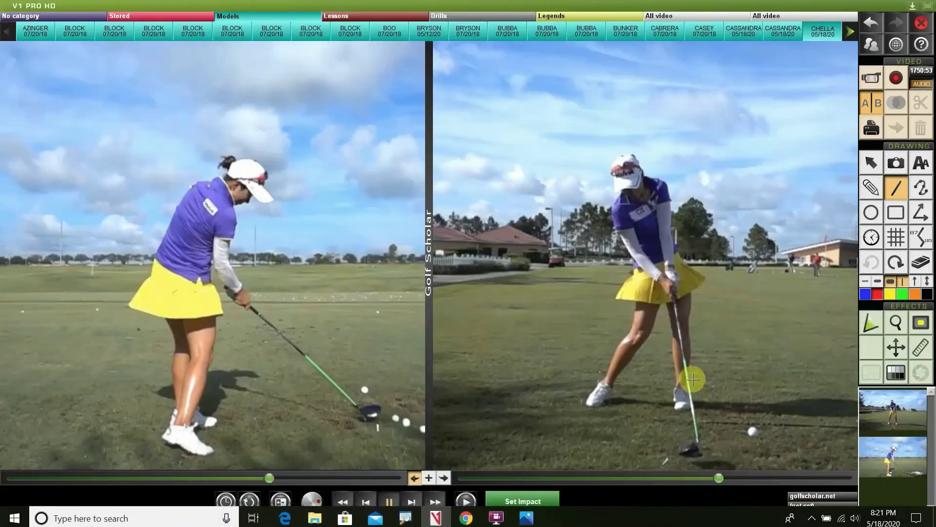
# Rewind the face-on video to before impact with the club raised, and draw an angle between the lead arm and the shaft
pyautogui.moveTo(718, 478); pyautogui.dragTo(697, 472)
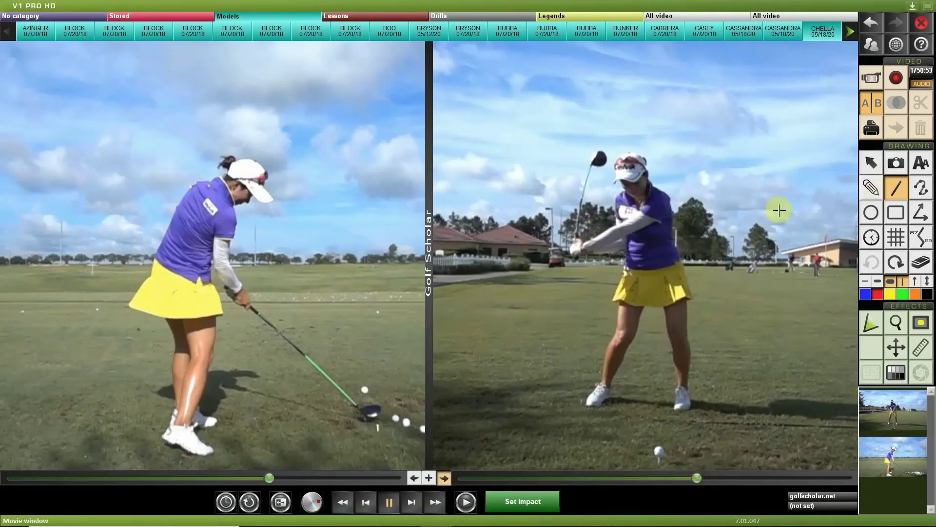
pyautogui.moveTo(651, 221)
pyautogui.mouseDown()
pyautogui.moveTo(550, 253)
pyautogui.moveTo(573, 252)
pyautogui.mouseUp()
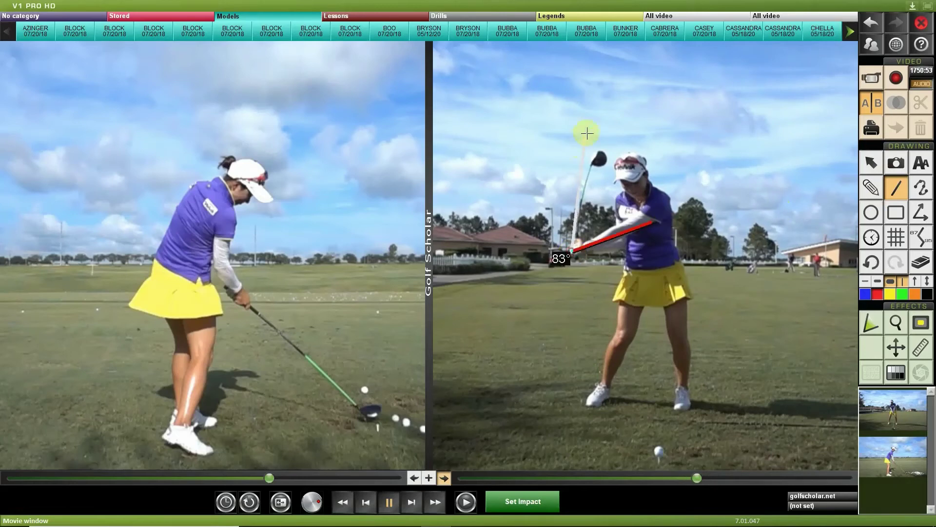
pyautogui.click(595, 144)
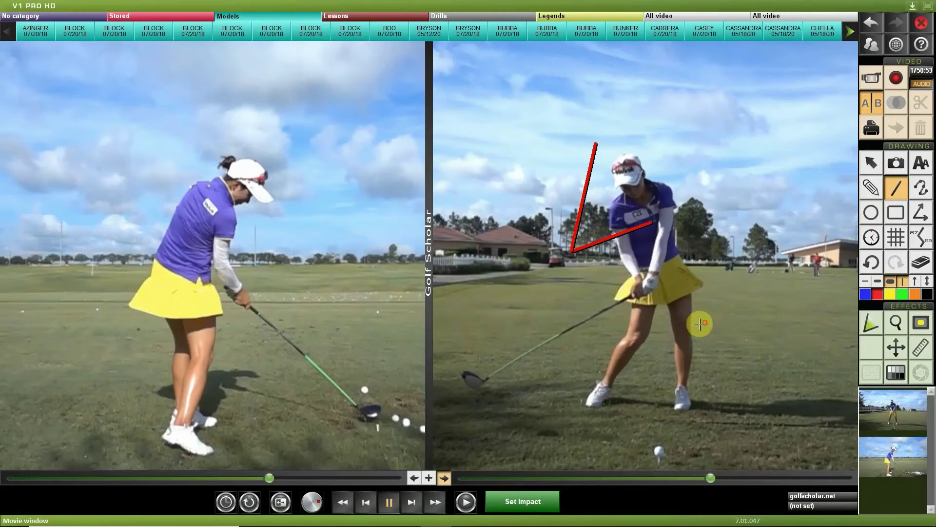
# Trace the clubhead's swing arc through the ball freehand in the face-on video, and add an arrow descending along it to the ball
pyautogui.click(870, 188)
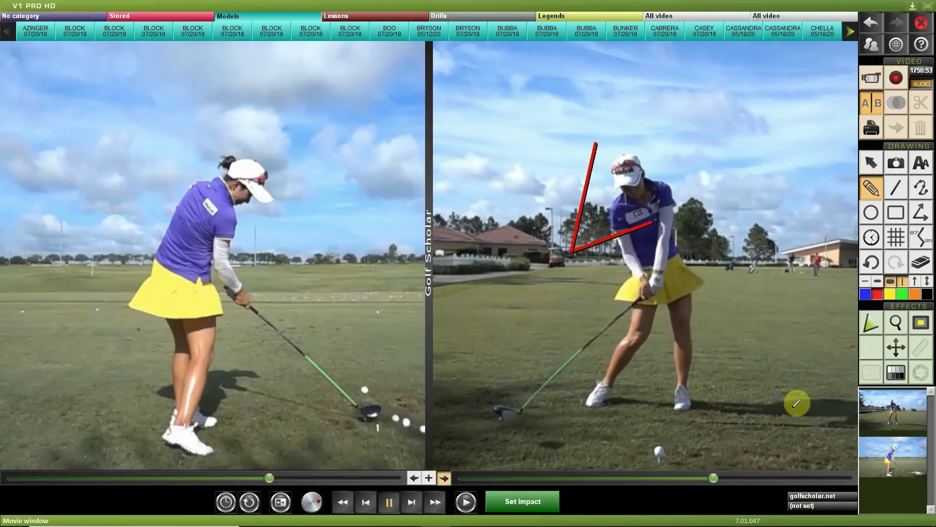
pyautogui.moveTo(800, 385)
pyautogui.mouseDown()
pyautogui.moveTo(782, 408)
pyautogui.moveTo(728, 435)
pyautogui.moveTo(637, 442)
pyautogui.moveTo(508, 402)
pyautogui.moveTo(438, 312)
pyautogui.mouseUp()
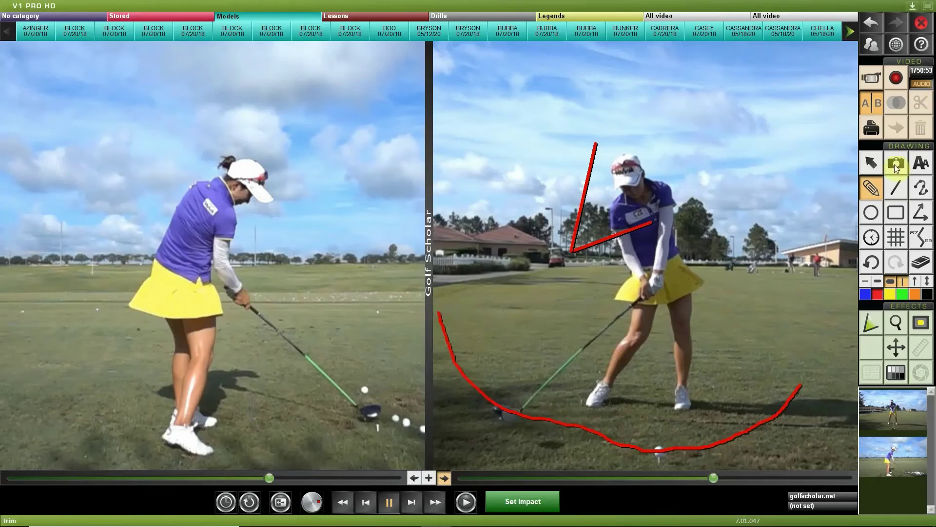
pyautogui.click(896, 187)
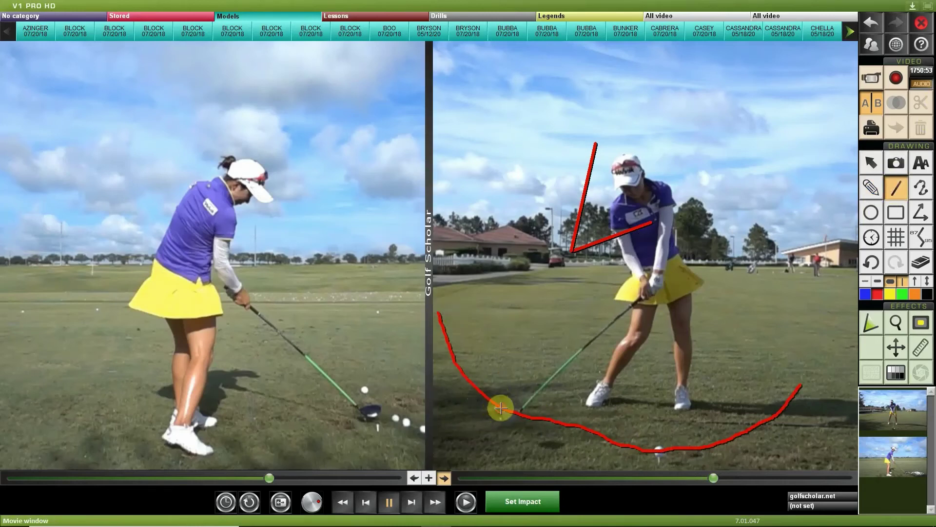
pyautogui.moveTo(500, 407); pyautogui.dragTo(650, 450)
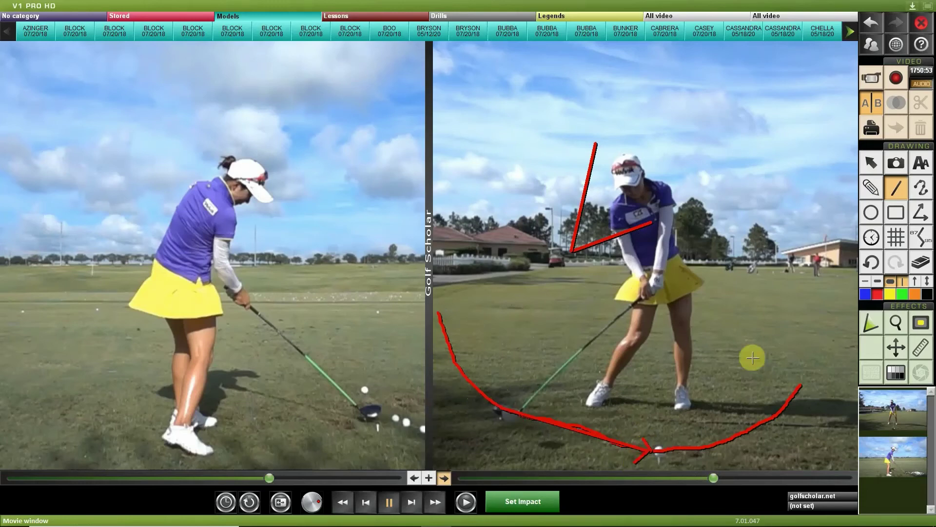
# Undo the descending arrow and retrace the full swing arc freehand from the downswing to the follow-through
pyautogui.click(879, 258)
pyautogui.click(871, 188)
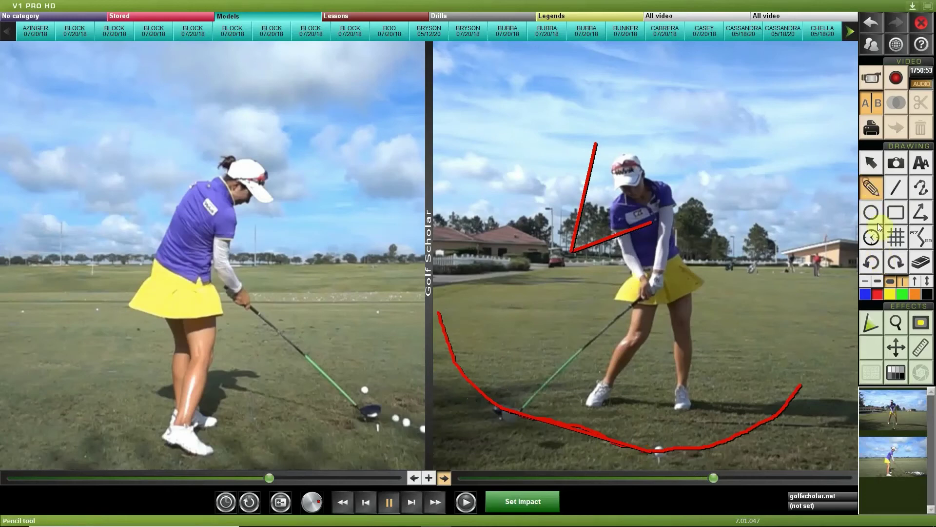
pyautogui.click(885, 285)
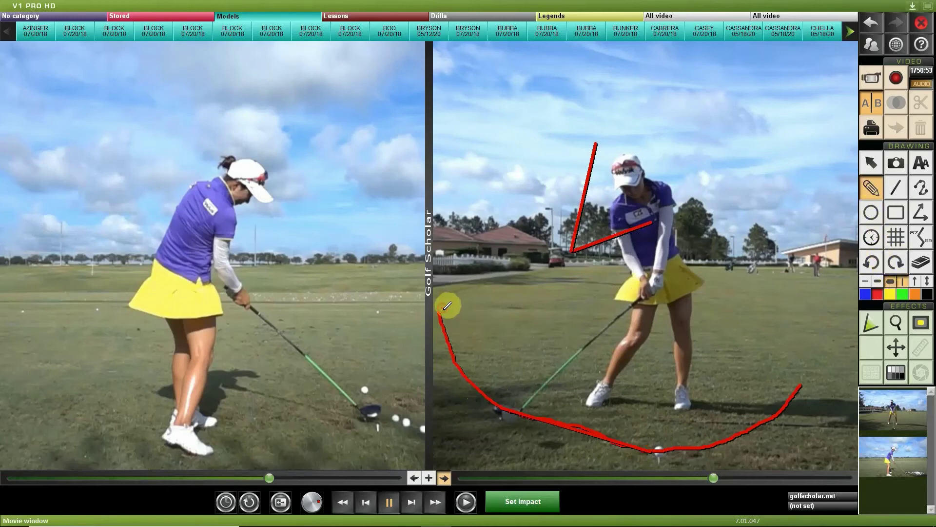
pyautogui.moveTo(443, 308)
pyautogui.mouseDown()
pyautogui.moveTo(502, 378)
pyautogui.moveTo(625, 442)
pyautogui.moveTo(662, 450)
pyautogui.moveTo(753, 426)
pyautogui.moveTo(811, 384)
pyautogui.mouseUp()
# Undo the swing arc and arm-to-shaft angle drawings on the face-on video
pyautogui.click(880, 264)
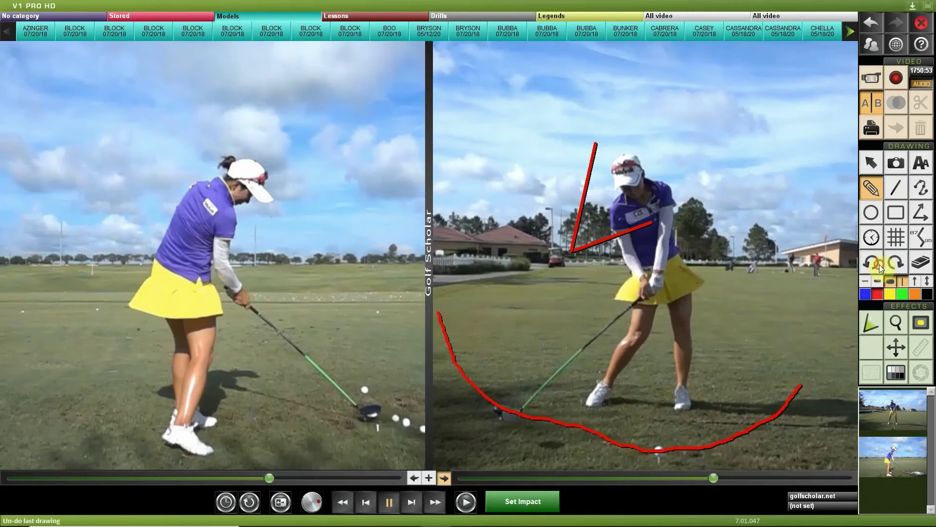
pyautogui.click(879, 264)
pyautogui.click(879, 265)
pyautogui.click(880, 264)
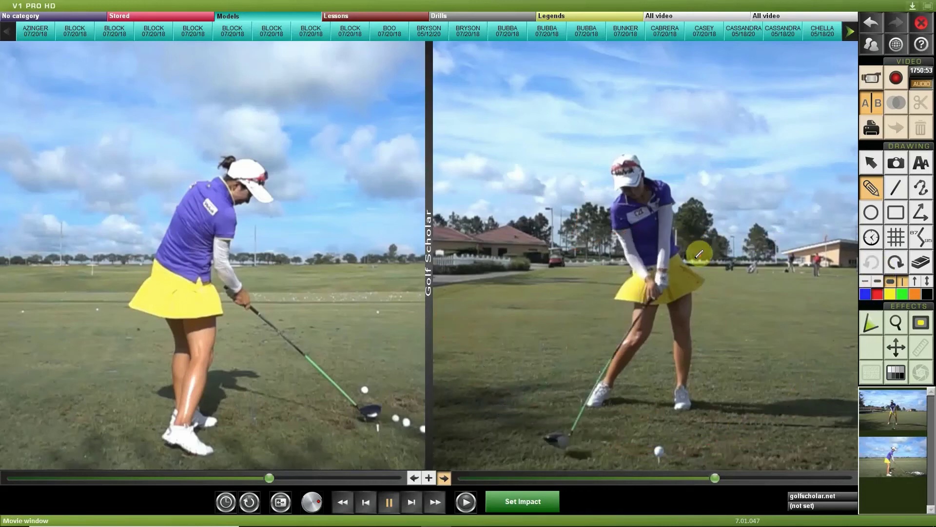
# Draw a short level line from the clubhead to the ball near impact, and add arrows descending to the ball from the downswing side
pyautogui.click(897, 190)
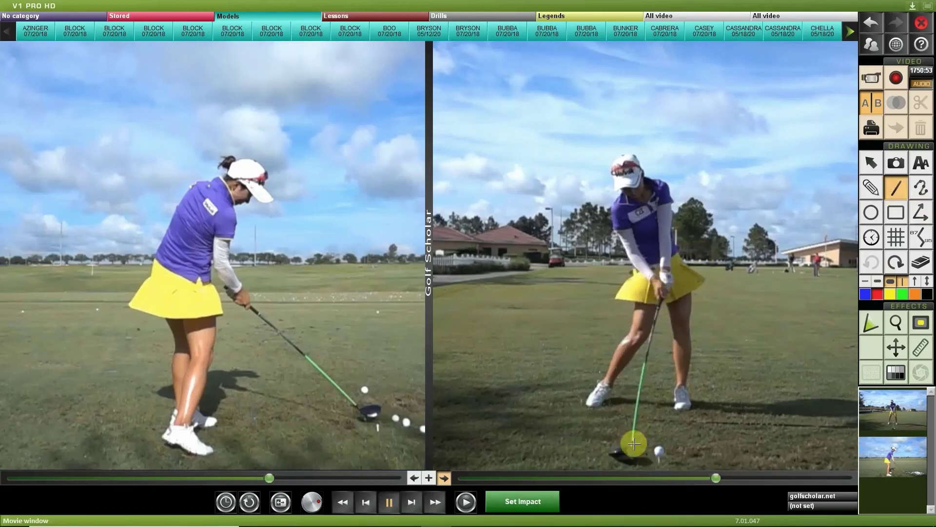
pyautogui.moveTo(624, 454); pyautogui.dragTo(658, 453)
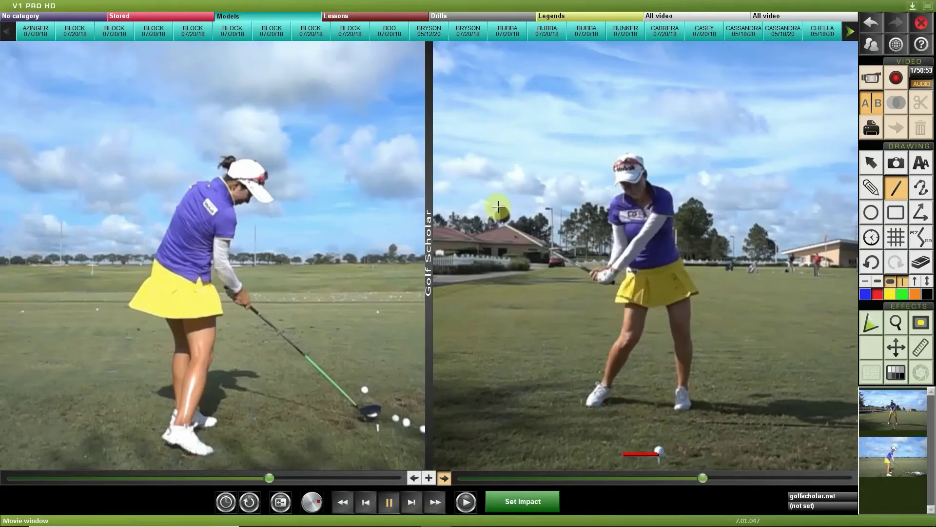
pyautogui.moveTo(501, 197)
pyautogui.mouseDown()
pyautogui.moveTo(656, 452)
pyautogui.moveTo(643, 449)
pyautogui.mouseUp()
pyautogui.moveTo(574, 399)
pyautogui.mouseDown()
pyautogui.moveTo(635, 429)
pyautogui.moveTo(639, 445)
pyautogui.mouseUp()
pyautogui.moveTo(639, 445); pyautogui.dragTo(646, 396)
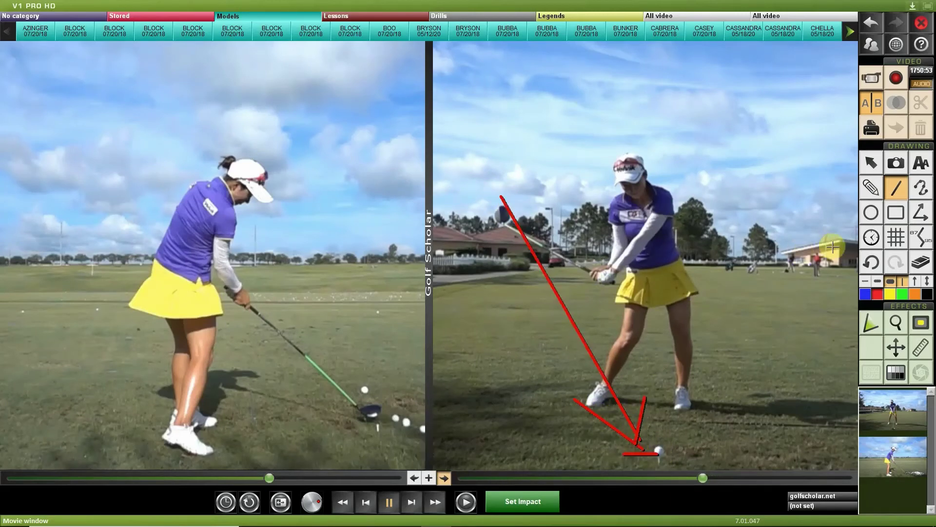
# Undo the descending arrows, draw lines rising toward the target through the impact area, and undo them
pyautogui.click(868, 261)
pyautogui.click(868, 262)
pyautogui.click(867, 264)
pyautogui.moveTo(521, 449)
pyautogui.mouseDown()
pyautogui.moveTo(624, 446)
pyautogui.moveTo(731, 311)
pyautogui.mouseUp()
pyautogui.moveTo(677, 339)
pyautogui.mouseDown()
pyautogui.moveTo(731, 311)
pyautogui.moveTo(737, 360)
pyautogui.mouseUp()
pyautogui.click(871, 262)
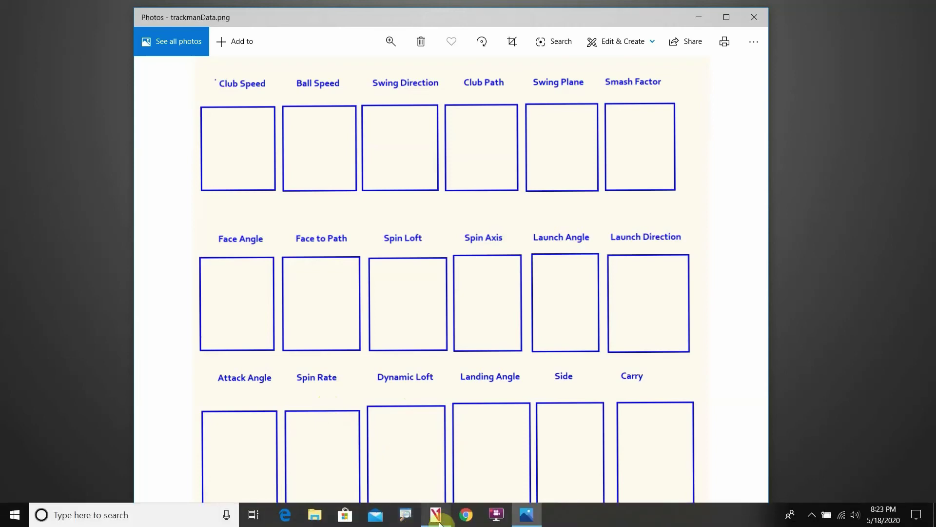
# Return to V1 Pro, advance the down-the-line video slightly past impact, and draw two curved freehand arrows looping around the ball in flight
pyautogui.click(437, 518)
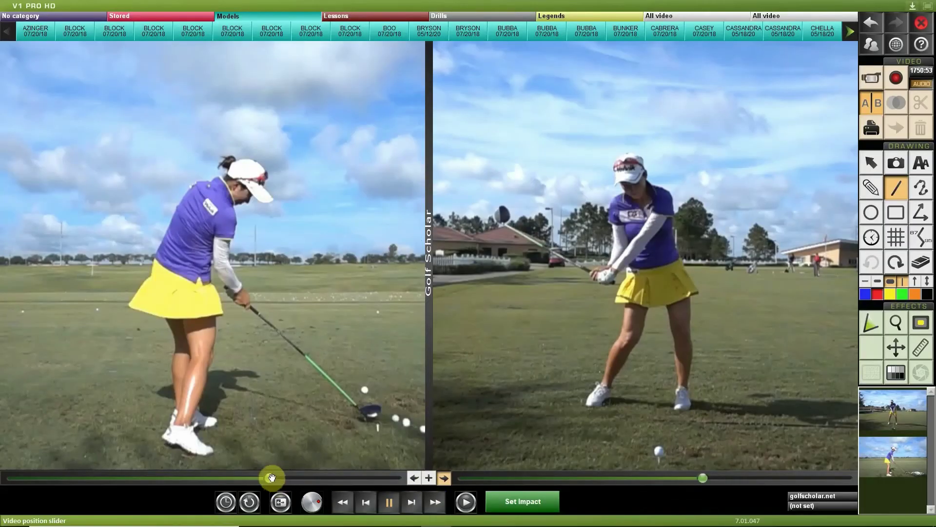
pyautogui.moveTo(271, 478); pyautogui.dragTo(276, 477)
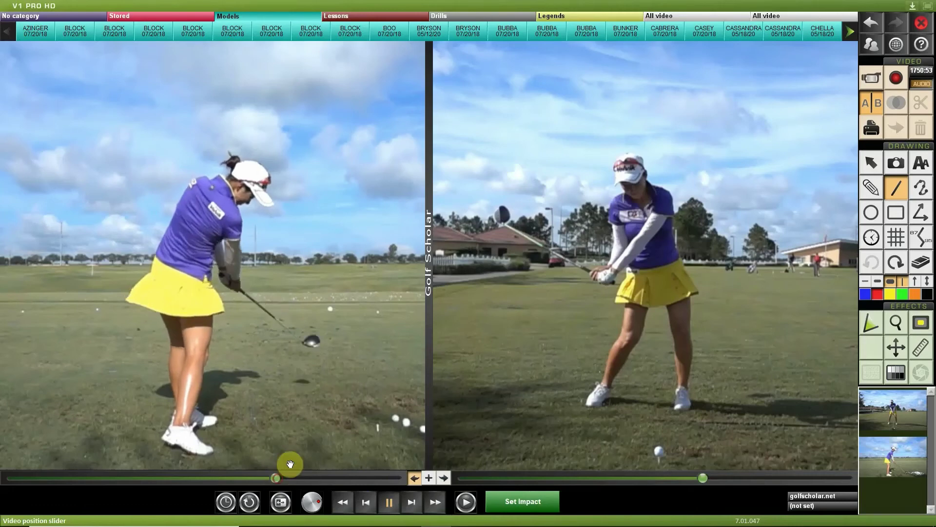
pyautogui.click(870, 183)
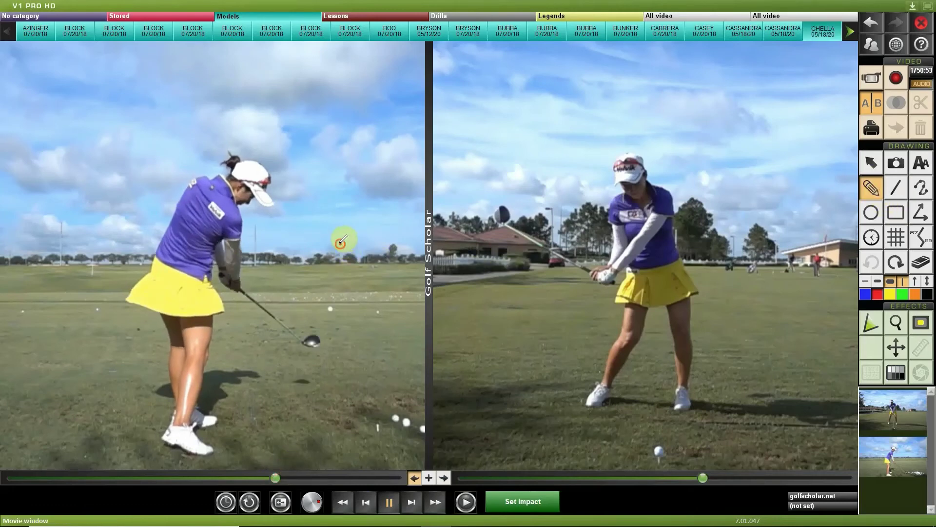
pyautogui.moveTo(340, 243)
pyautogui.mouseDown()
pyautogui.moveTo(318, 251)
pyautogui.moveTo(317, 316)
pyautogui.moveTo(333, 333)
pyautogui.moveTo(320, 324)
pyautogui.moveTo(334, 320)
pyautogui.moveTo(339, 334)
pyautogui.mouseUp()
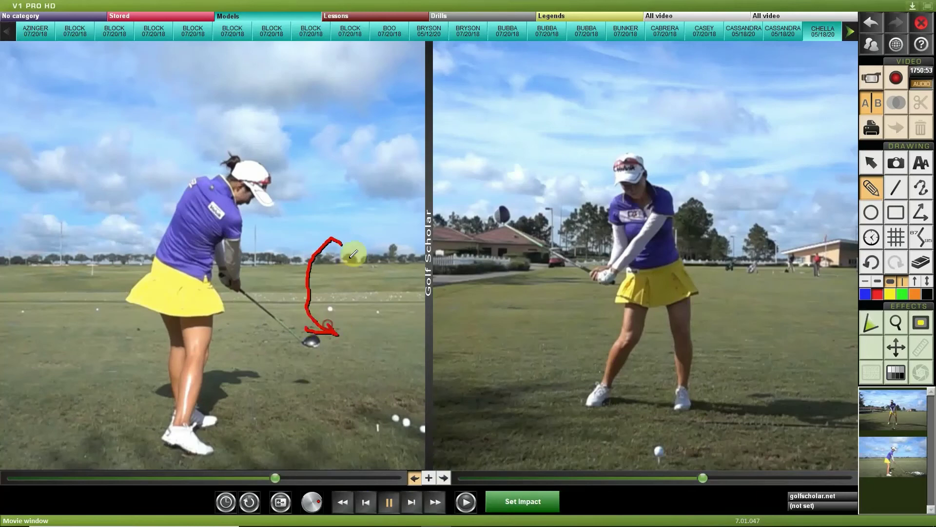
pyautogui.moveTo(350, 232)
pyautogui.mouseDown()
pyautogui.moveTo(366, 299)
pyautogui.moveTo(336, 321)
pyautogui.moveTo(324, 306)
pyautogui.moveTo(335, 318)
pyautogui.moveTo(334, 300)
pyautogui.moveTo(328, 315)
pyautogui.moveTo(336, 249)
pyautogui.moveTo(348, 233)
pyautogui.moveTo(342, 260)
pyautogui.moveTo(353, 233)
pyautogui.mouseUp()
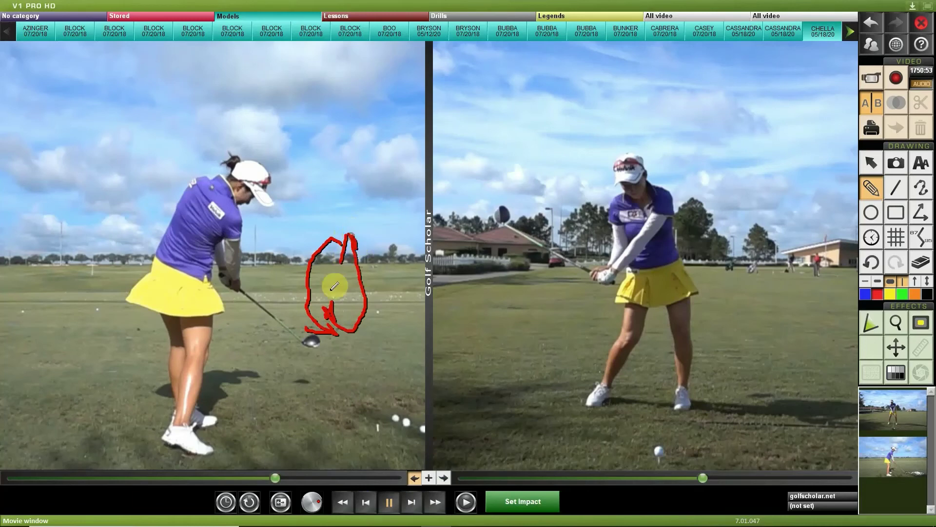
# Undo the curved spin arrows and switch back to the data chart
pyautogui.click(869, 262)
pyautogui.click(870, 263)
pyautogui.click(871, 264)
pyautogui.click(871, 266)
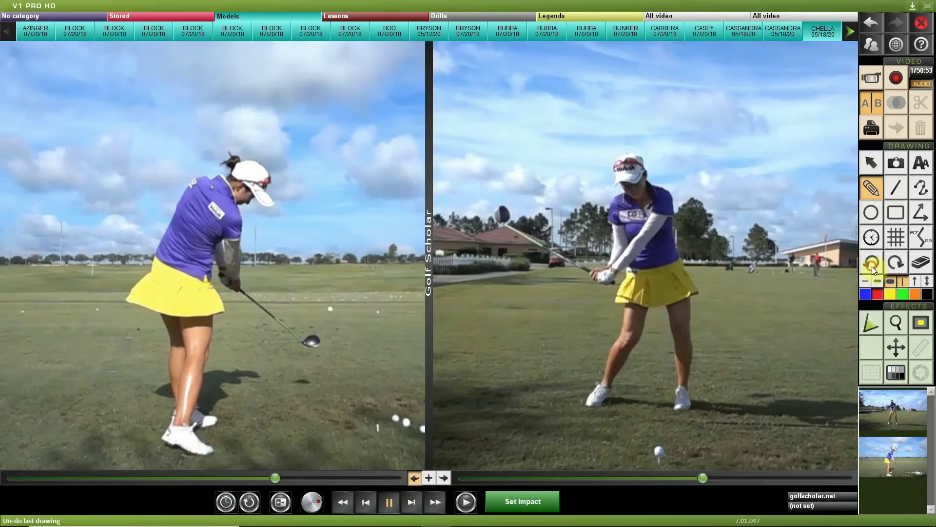
pyautogui.click(912, 6)
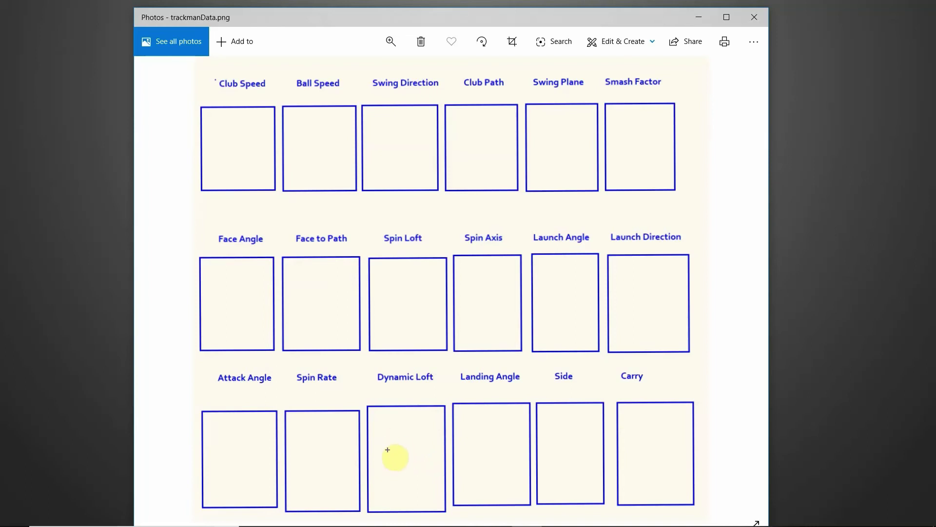
# Enter 12 and then 75 in the chart's Dynamic Loft box, clearing each value, and return to V1 Pro
pyautogui.click(388, 450)
pyautogui.write('12')
pyautogui.press('BackSpace')
pyautogui.press('BackSpace')
pyautogui.write('75')
pyautogui.press('BackSpace')
pyautogui.press('BackSpace')
pyautogui.click(638, 495)
pyautogui.moveTo(653, 520)
pyautogui.click(436, 514)
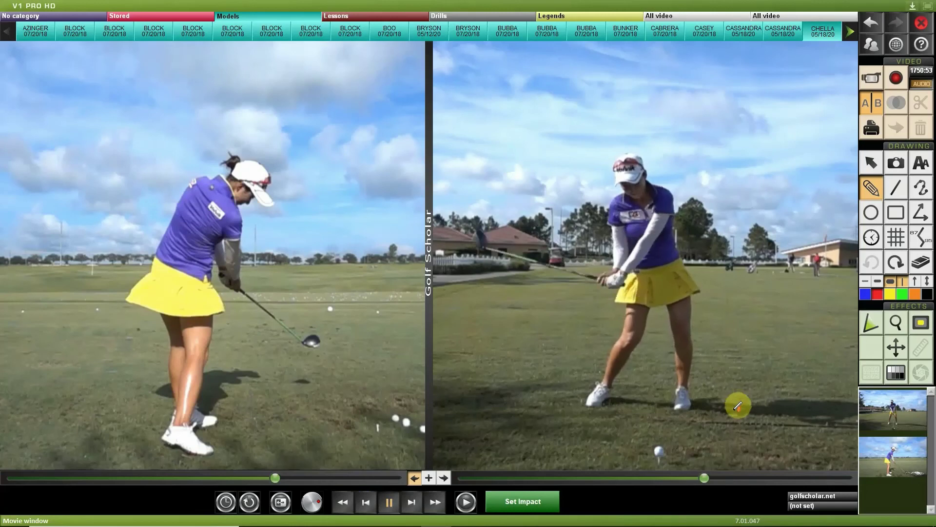
# Draw short lines along the clubface in the face-on video, one at address and one just after impact, to compare the loft
pyautogui.moveTo(703, 476); pyautogui.dragTo(460, 495)
pyautogui.click(896, 188)
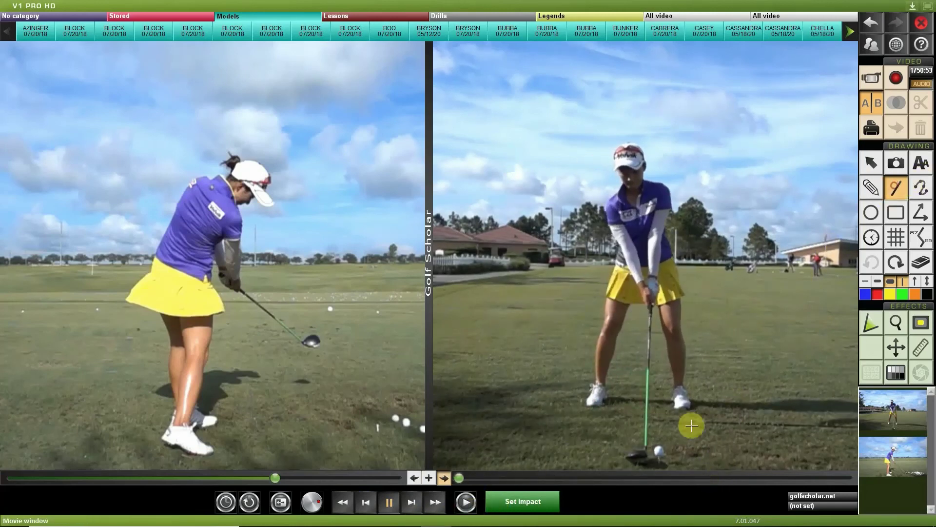
pyautogui.moveTo(643, 444); pyautogui.dragTo(650, 466)
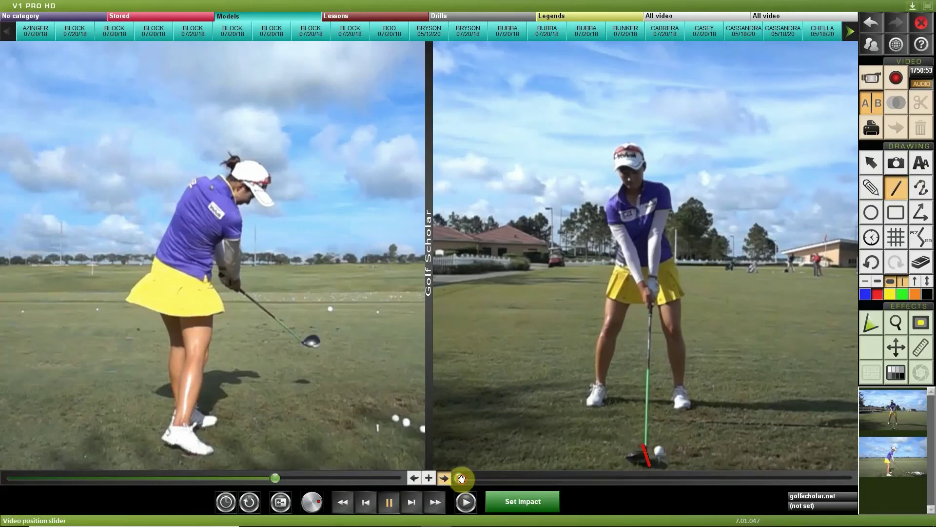
pyautogui.moveTo(461, 478)
pyautogui.mouseDown()
pyautogui.moveTo(606, 458)
pyautogui.moveTo(715, 476)
pyautogui.mouseUp()
pyautogui.moveTo(683, 439); pyautogui.dragTo(695, 460)
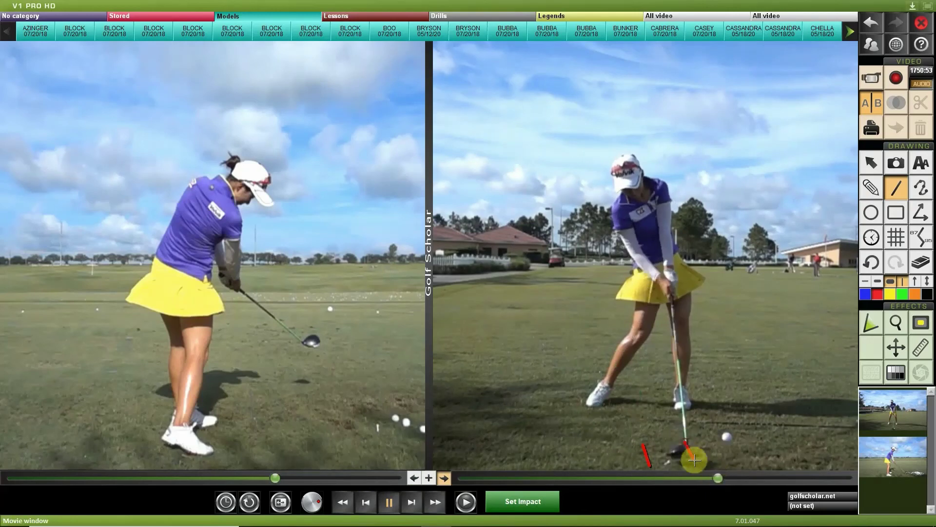
# Undo both clubface lines and switch to the data chart
pyautogui.click(868, 269)
pyautogui.click(867, 268)
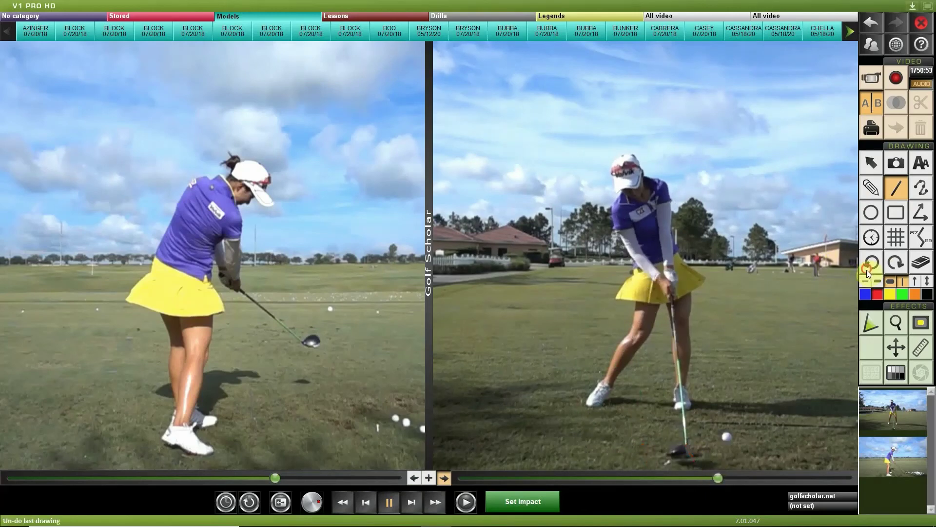
pyautogui.click(912, 5)
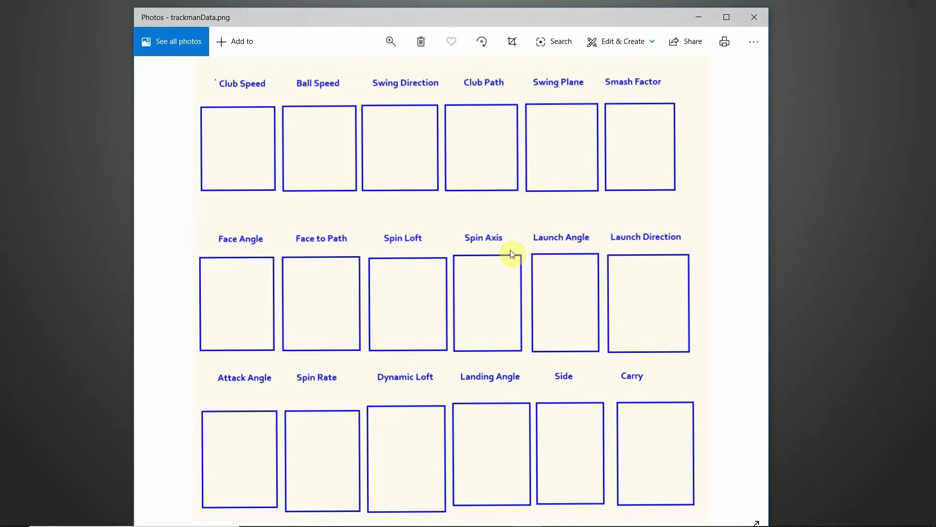
# Enter 40 in the chart's Landing Angle box and leave the annotation
pyautogui.click(478, 442)
pyautogui.write('40')
pyautogui.press('Escape')
pyautogui.scroll(-1, 477, 430)
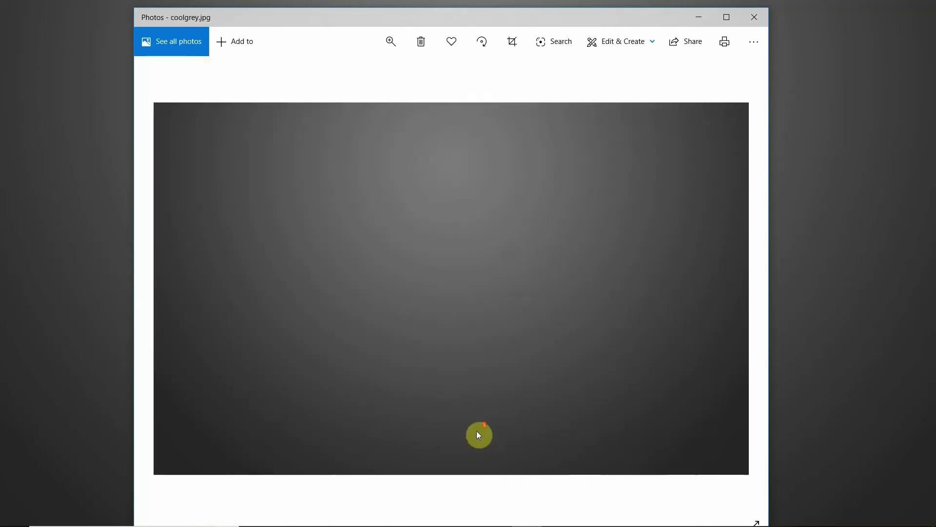
# Switch to V1 Pro and draw a red ball-flight arc ending in an arrowhead across the face-on video
pyautogui.scroll(1, 477, 430)
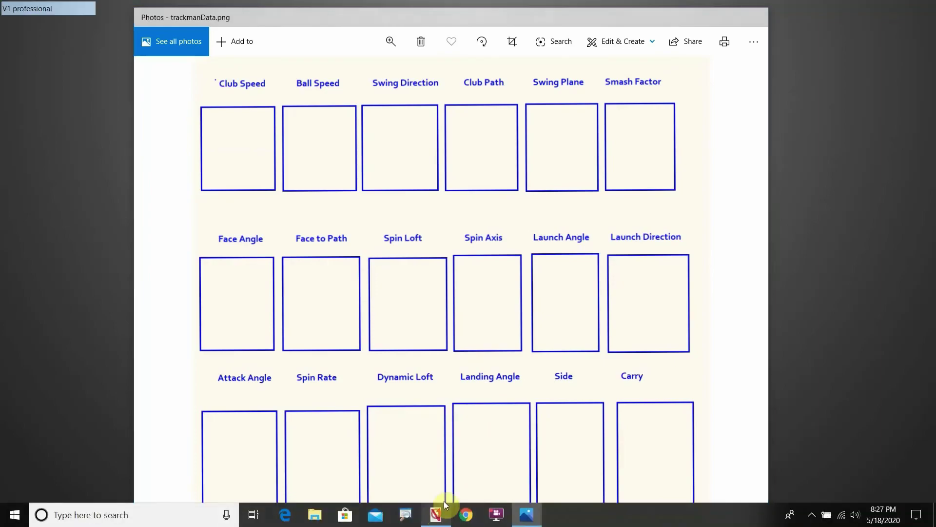
pyautogui.click(437, 518)
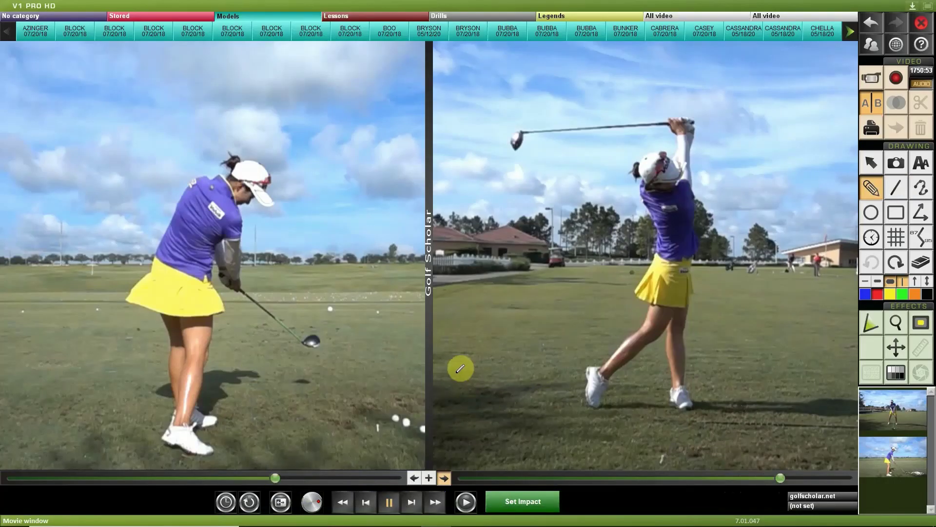
pyautogui.moveTo(447, 369)
pyautogui.mouseDown()
pyautogui.moveTo(470, 337)
pyautogui.moveTo(569, 267)
pyautogui.moveTo(697, 241)
pyautogui.moveTo(784, 268)
pyautogui.moveTo(830, 306)
pyautogui.moveTo(837, 330)
pyautogui.mouseUp()
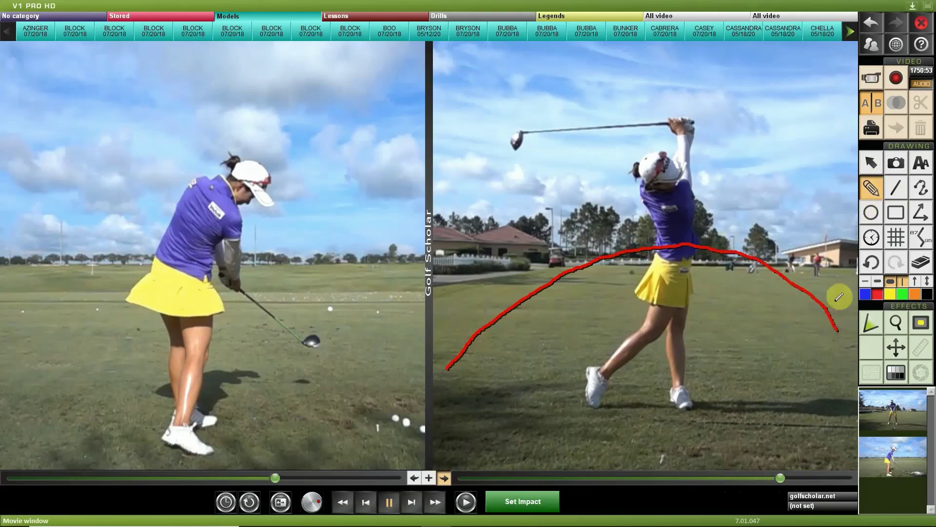
pyautogui.moveTo(803, 259)
pyautogui.mouseDown()
pyautogui.moveTo(836, 300)
pyautogui.moveTo(829, 305)
pyautogui.moveTo(746, 290)
pyautogui.mouseUp()
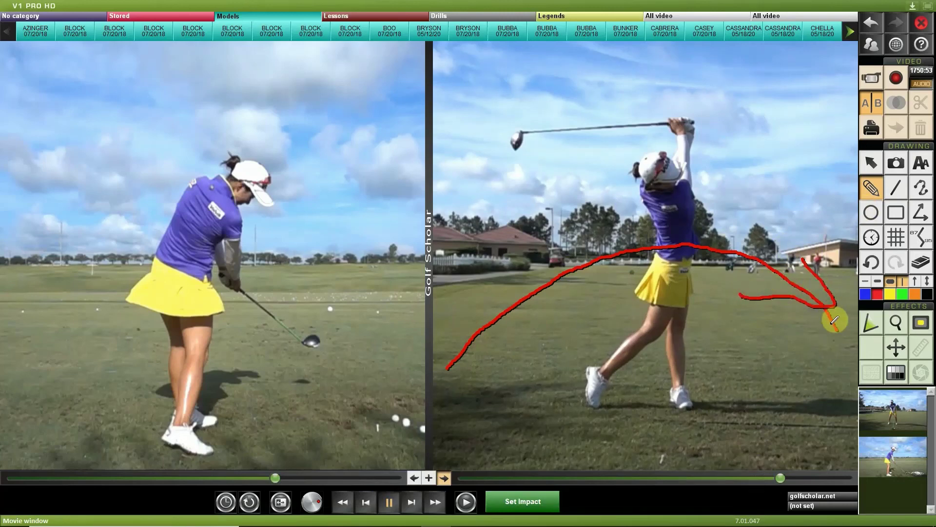
# Switch to the data chart, enter 12R and then -.5L in the Side box, and clear each value
pyautogui.click(913, 5)
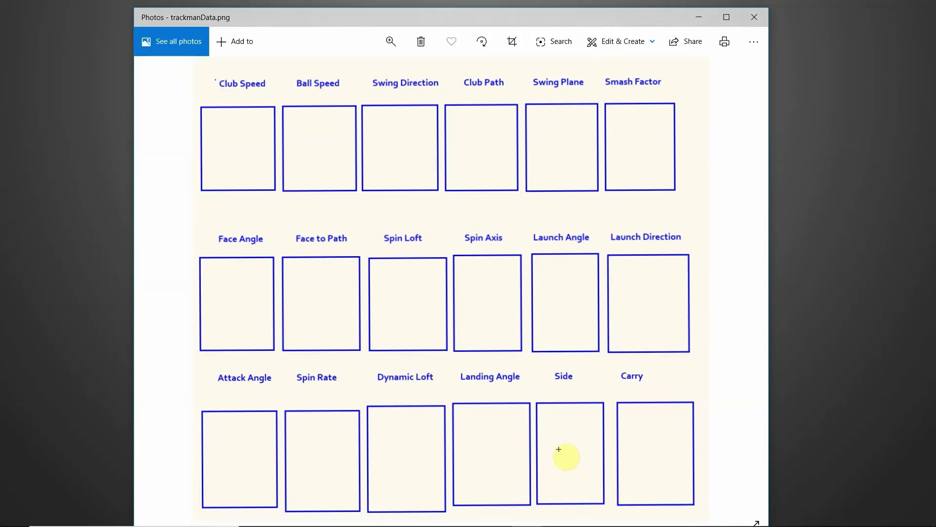
pyautogui.press('t')
pyautogui.write('12R')
pyautogui.press('BackSpace')
pyautogui.press('BackSpace')
pyautogui.press('BackSpace')
pyautogui.write('-7')
pyautogui.press('BackSpace')
pyautogui.write('.5L')
pyautogui.press('BackSpace')
pyautogui.press('BackSpace')
pyautogui.press('BackSpace')
pyautogui.press('BackSpace')
pyautogui.press('BackSpace')
# Return to V1 Pro, rewind the down-the-line video to address and mark a red X as the target on the distant range
pyautogui.moveTo(480, 523)
pyautogui.click(436, 514)
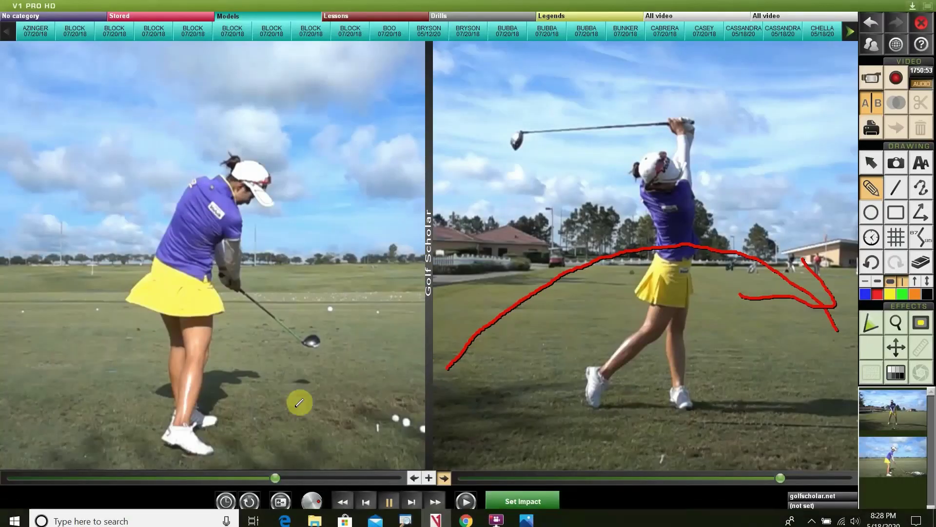
pyautogui.moveTo(272, 478)
pyautogui.mouseDown()
pyautogui.moveTo(204, 460)
pyautogui.moveTo(247, 443)
pyautogui.mouseUp()
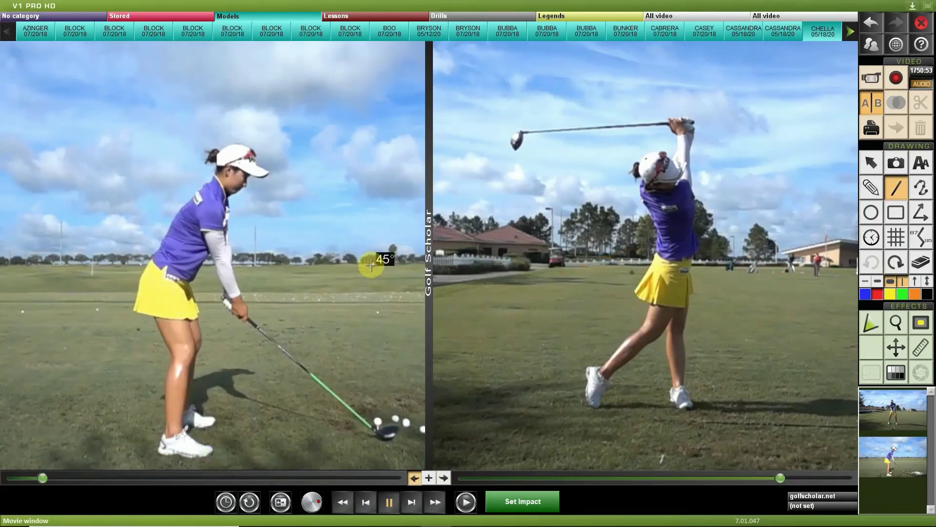
pyautogui.moveTo(373, 264)
pyautogui.mouseDown()
pyautogui.moveTo(381, 281)
pyautogui.moveTo(368, 282)
pyautogui.mouseUp()
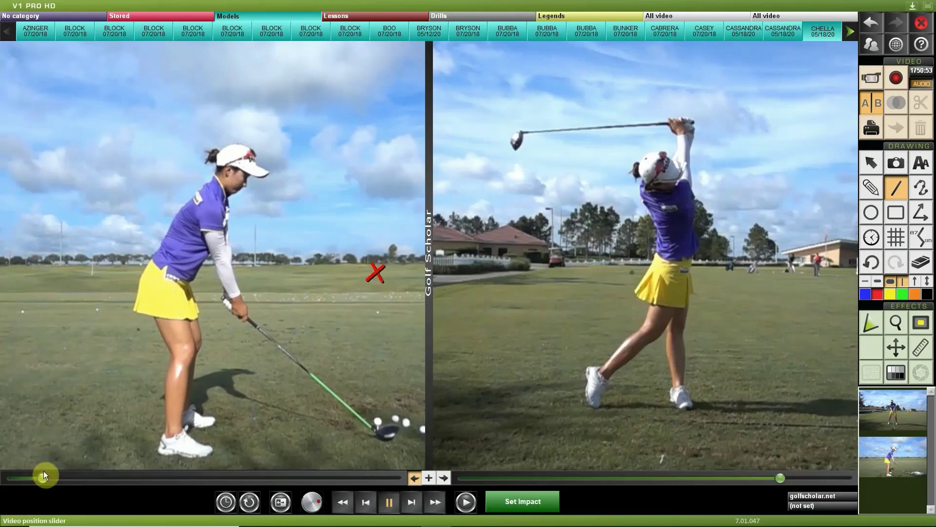
# Advance the down-the-line video to the follow-through, draw a landing-spot X with lines to the target X, and undo those marks
pyautogui.moveTo(43, 477)
pyautogui.mouseDown()
pyautogui.moveTo(280, 435)
pyautogui.moveTo(337, 444)
pyautogui.mouseUp()
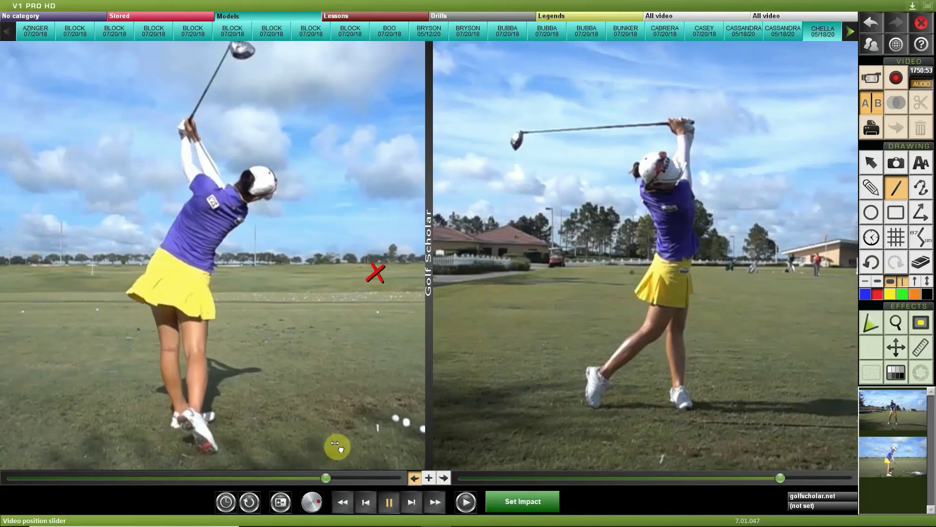
pyautogui.moveTo(325, 274)
pyautogui.mouseDown()
pyautogui.moveTo(335, 287)
pyautogui.moveTo(323, 287)
pyautogui.moveTo(377, 268)
pyautogui.mouseUp()
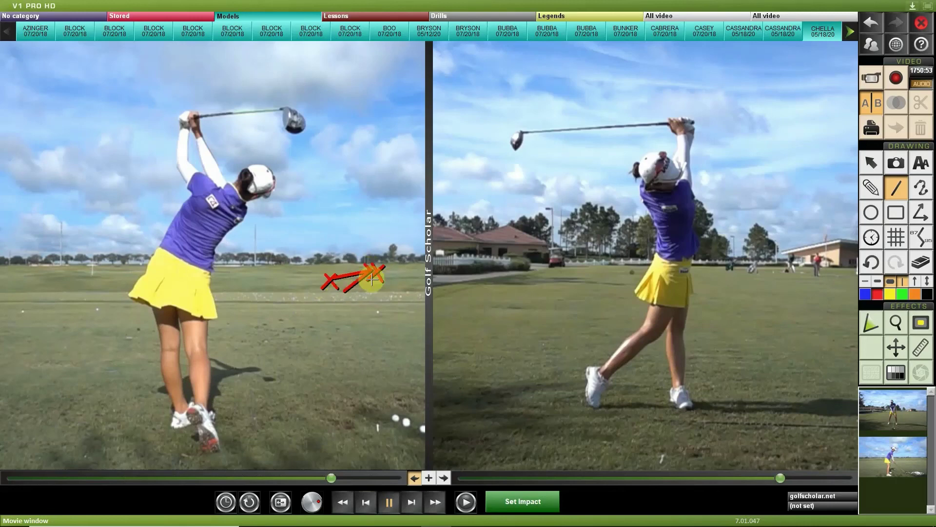
pyautogui.click(871, 262)
pyautogui.click(871, 262)
pyautogui.hotkey('ctrl', 'z')
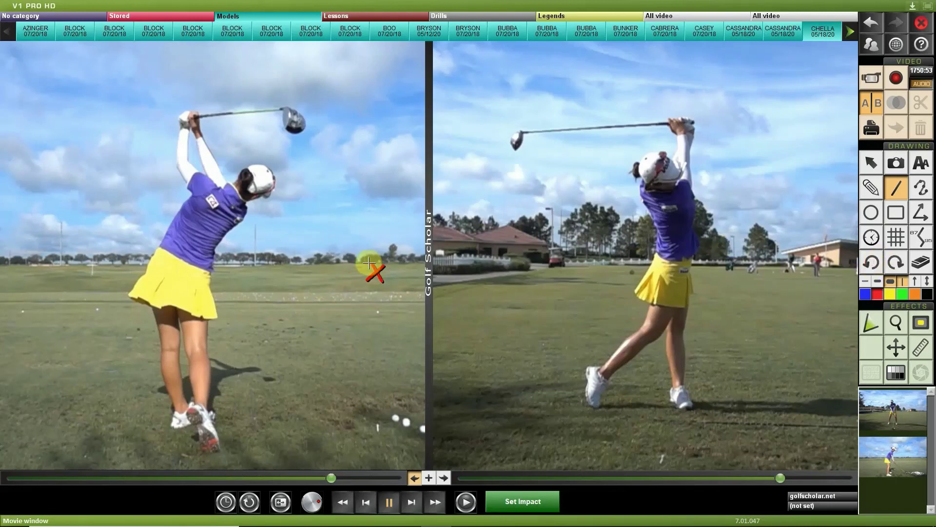
# Draw a short line at about 47° across the target X, and undo it together with the X
pyautogui.moveTo(384, 265); pyautogui.dragTo(359, 288)
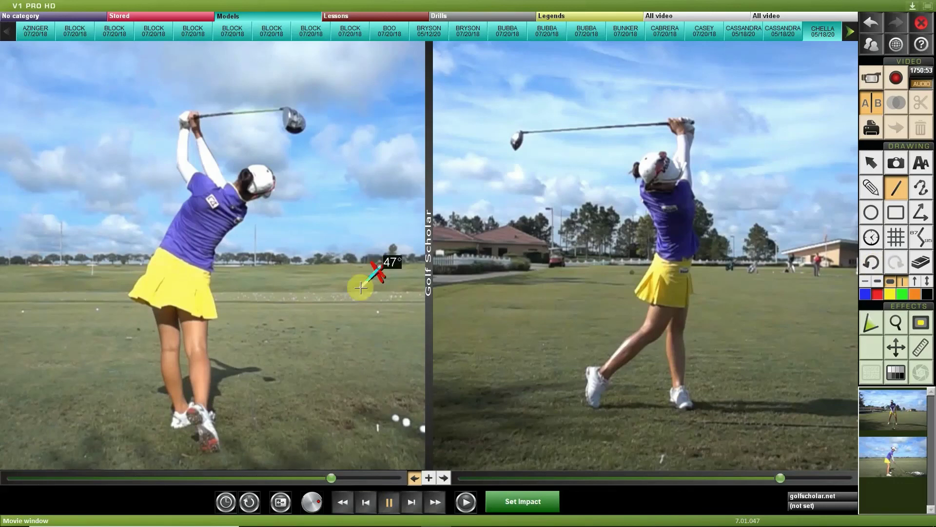
pyautogui.click(869, 263)
pyautogui.click(870, 263)
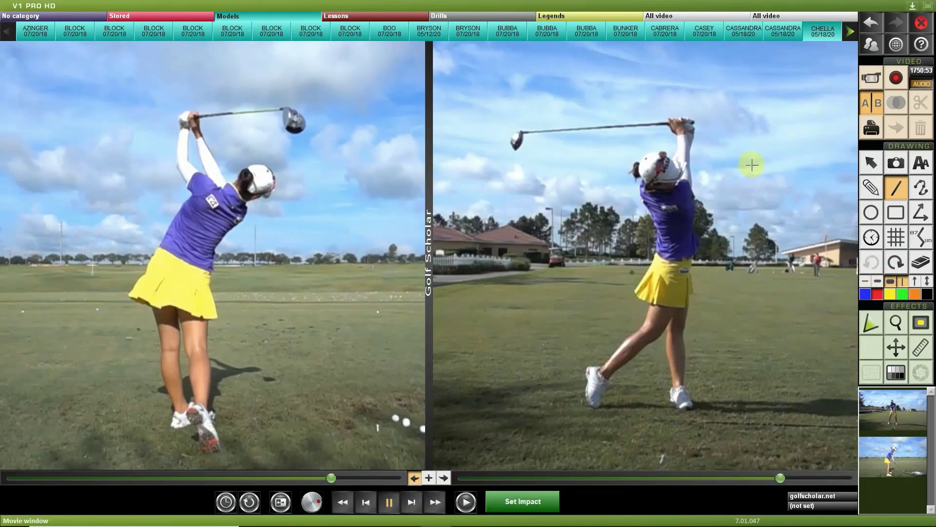
# Switch to the data chart, enter 280 in the Carry box and leave the annotation
pyautogui.click(926, 6)
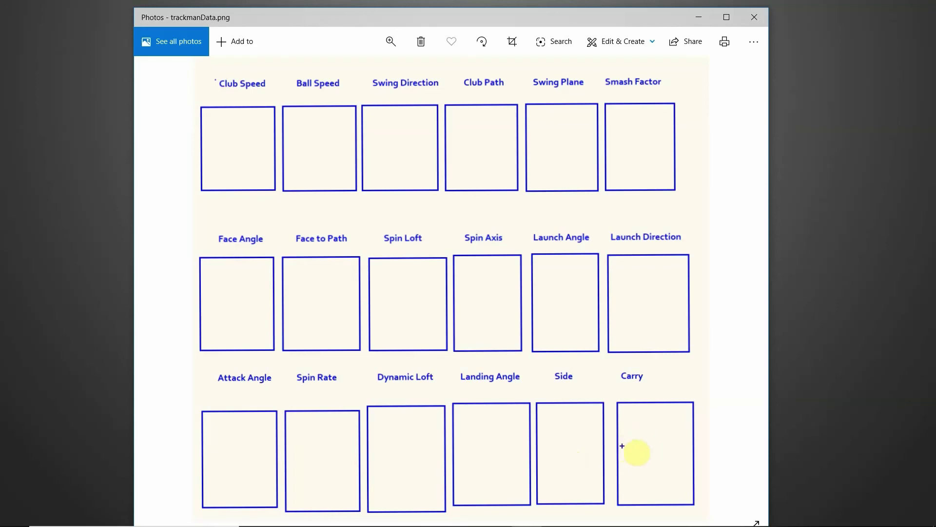
pyautogui.moveTo(645, 452); pyautogui.dragTo(645, 472)
pyautogui.write('280')
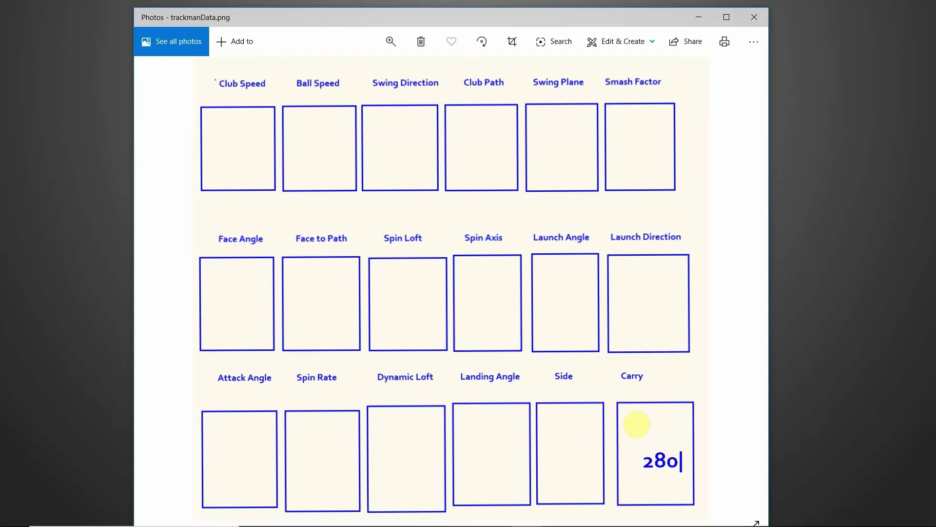
pyautogui.rightClick(653, 400)
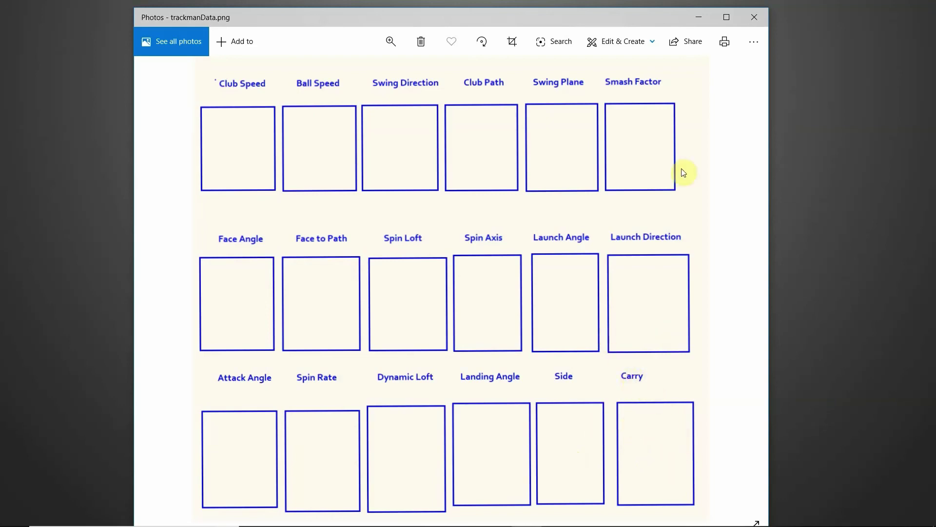
# Return to V1 Pro, advance the face-on video to the finish and draw a horizontal red line across it
pyautogui.moveTo(502, 524)
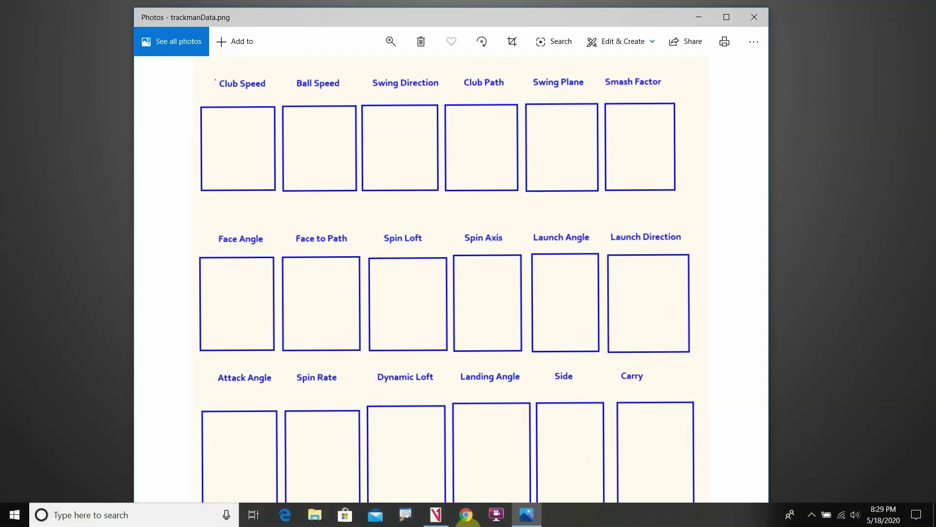
pyautogui.click(437, 516)
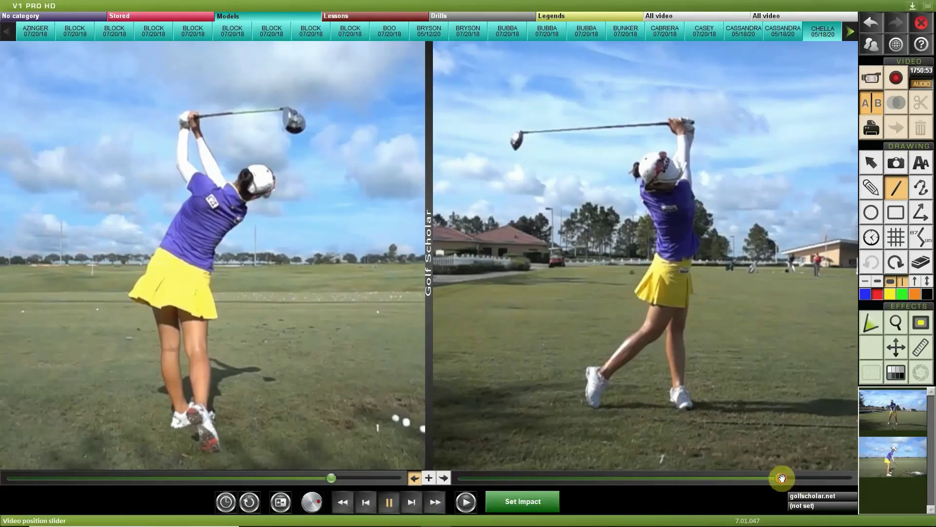
pyautogui.moveTo(780, 479)
pyautogui.mouseDown()
pyautogui.moveTo(591, 464)
pyautogui.moveTo(464, 501)
pyautogui.moveTo(832, 517)
pyautogui.mouseUp()
pyautogui.click(871, 187)
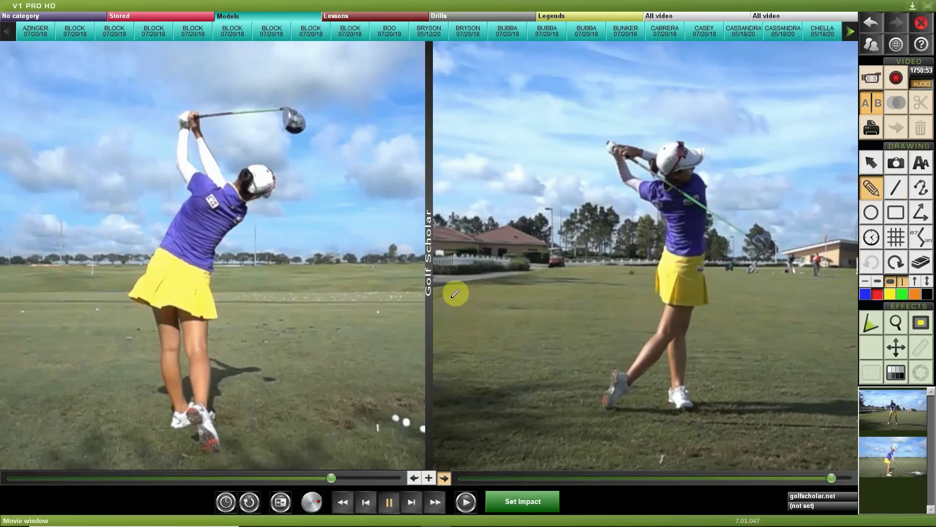
pyautogui.click(895, 189)
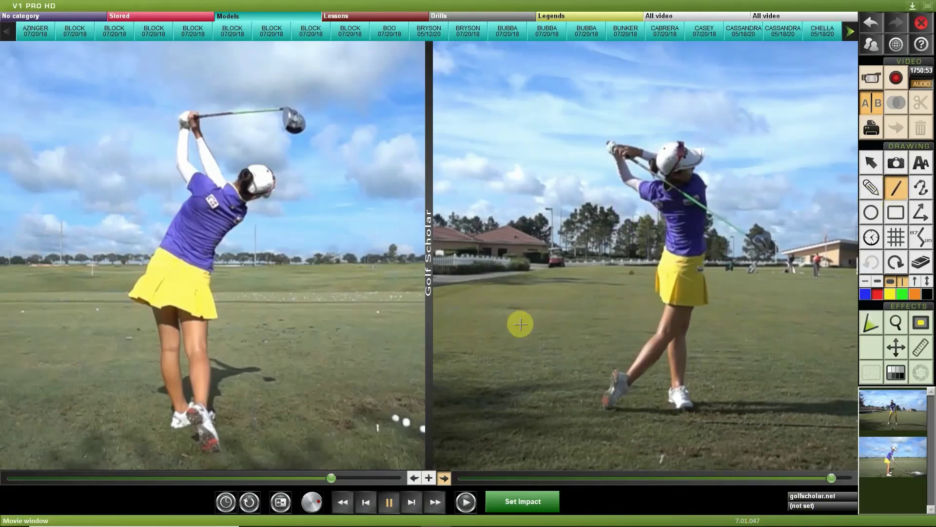
pyautogui.moveTo(462, 303)
pyautogui.mouseDown()
pyautogui.moveTo(804, 254)
pyautogui.moveTo(836, 300)
pyautogui.mouseUp()
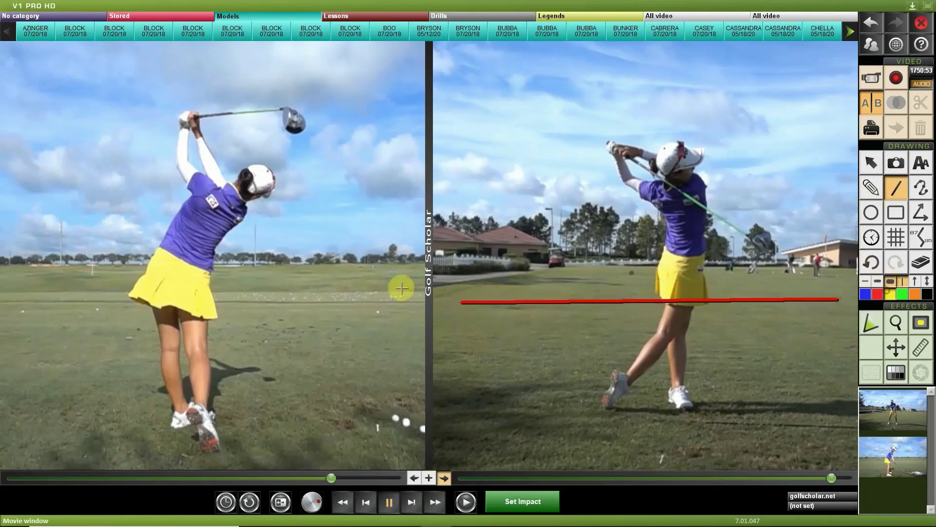
# Draw a yellow ball-flight arc over the red line, with a landing circle and bounces at its end, and switch to the chart
pyautogui.click(871, 188)
pyautogui.moveTo(462, 301)
pyautogui.mouseDown()
pyautogui.moveTo(481, 268)
pyautogui.moveTo(556, 226)
pyautogui.moveTo(636, 207)
pyautogui.moveTo(703, 210)
pyautogui.moveTo(798, 254)
pyautogui.moveTo(833, 295)
pyautogui.moveTo(851, 291)
pyautogui.moveTo(835, 287)
pyautogui.moveTo(823, 300)
pyautogui.moveTo(838, 285)
pyautogui.moveTo(835, 295)
pyautogui.moveTo(857, 295)
pyautogui.mouseUp()
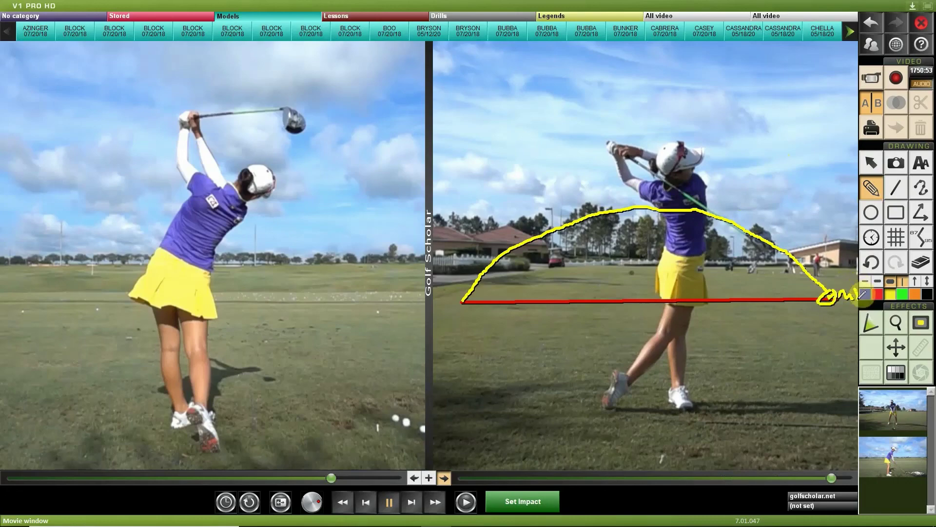
pyautogui.click(912, 6)
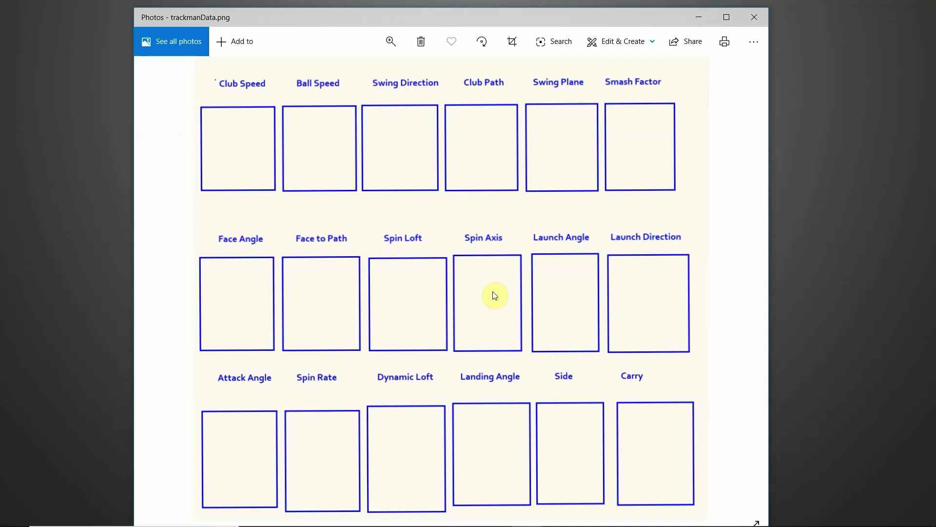